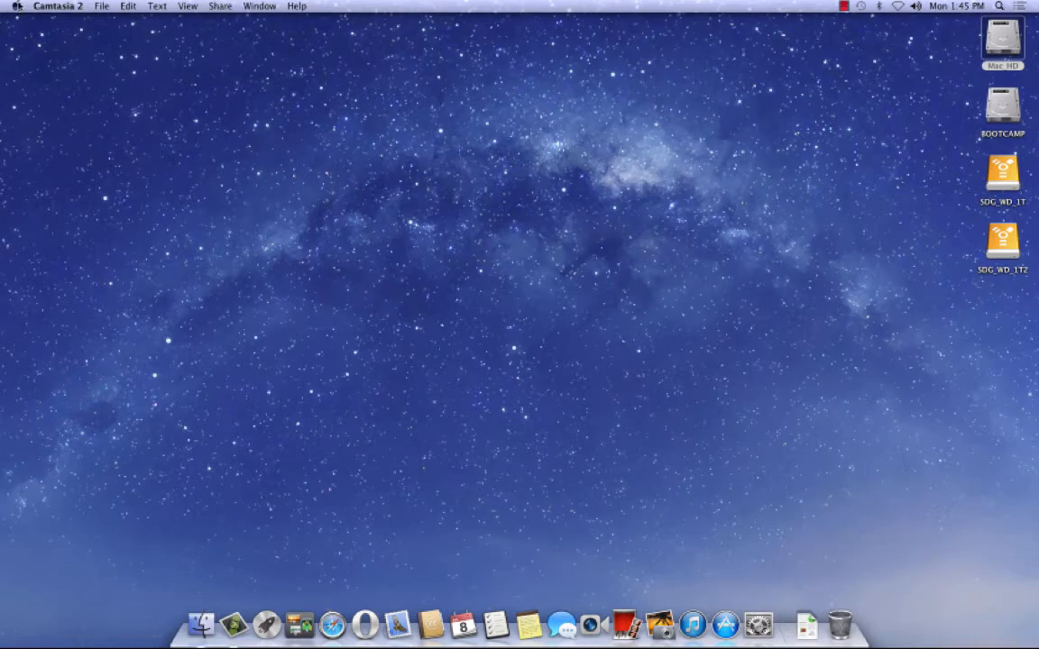
Open System Preferences and go to the General settings
left_click(16, 6)
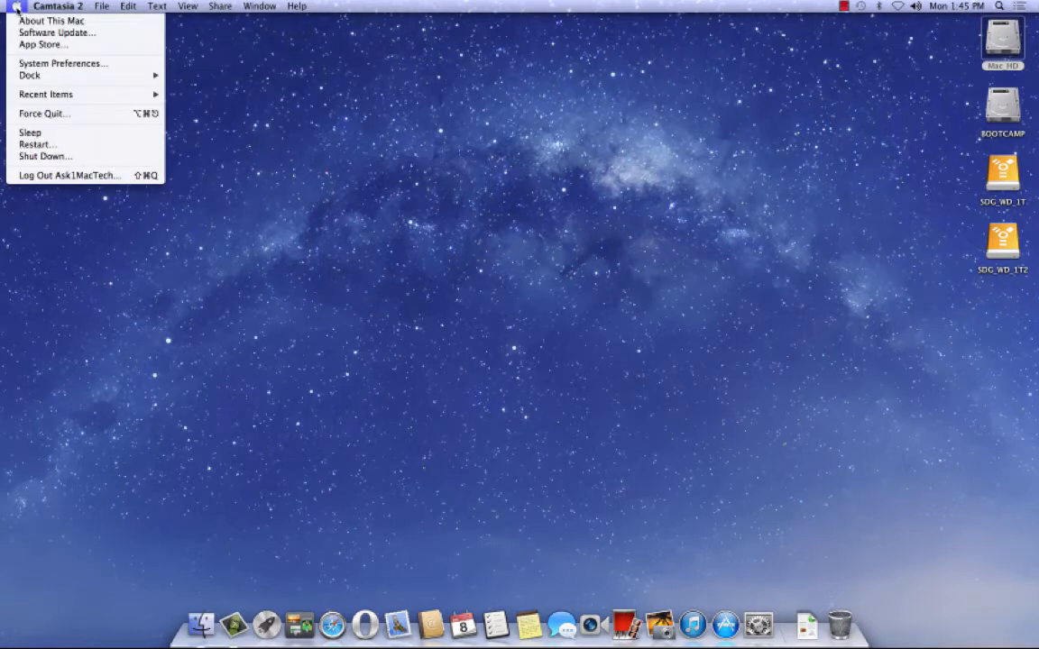
left_click(42, 64)
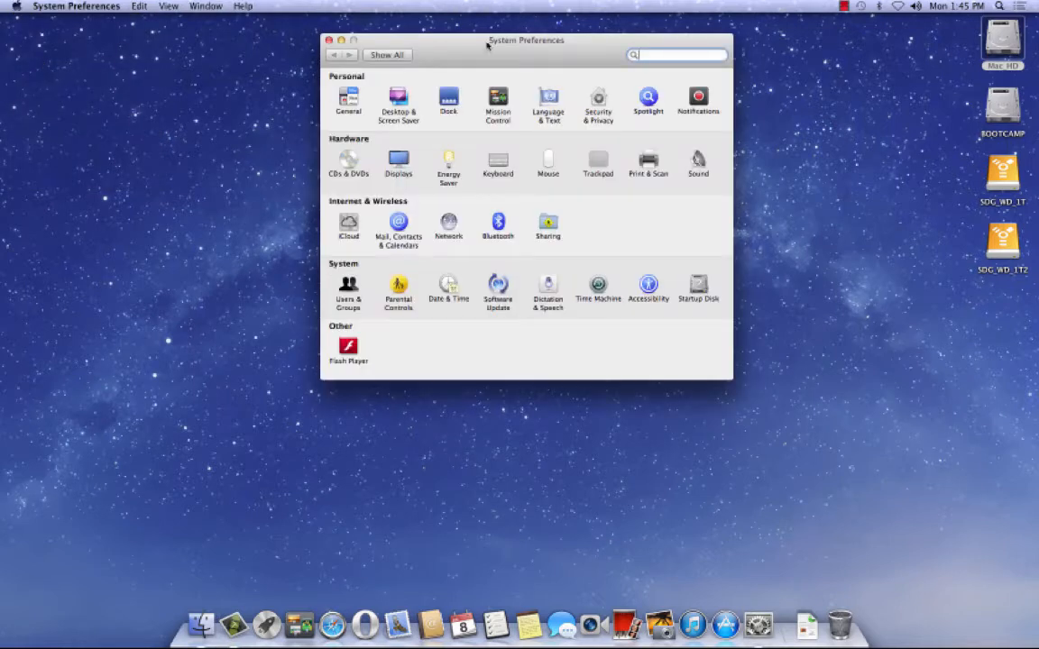
left_click_drag(487, 44, 489, 51)
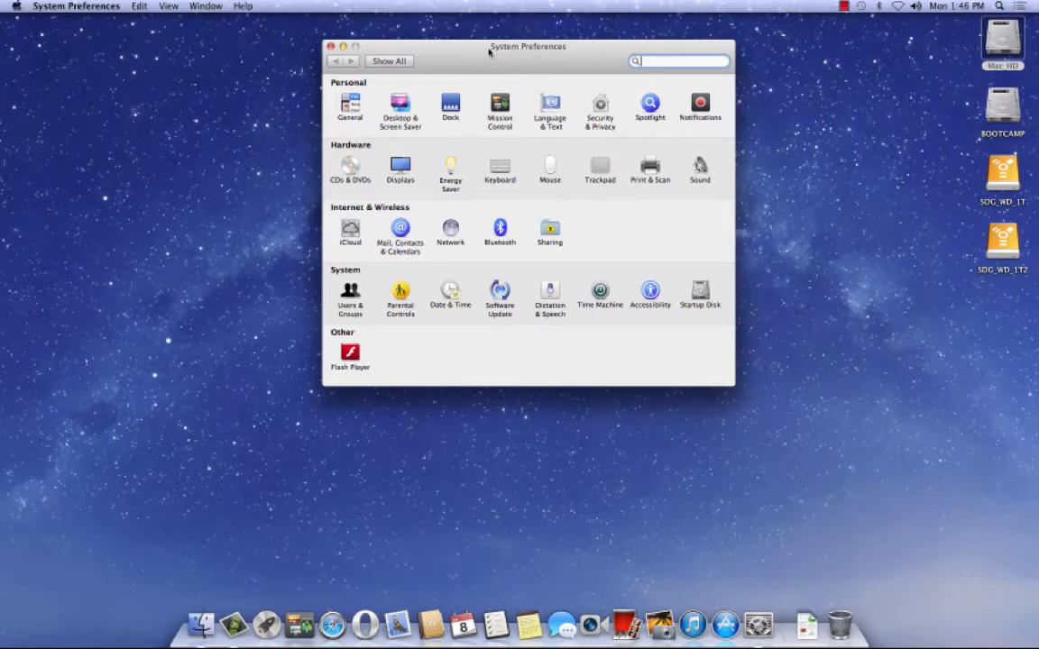
left_click(351, 106)
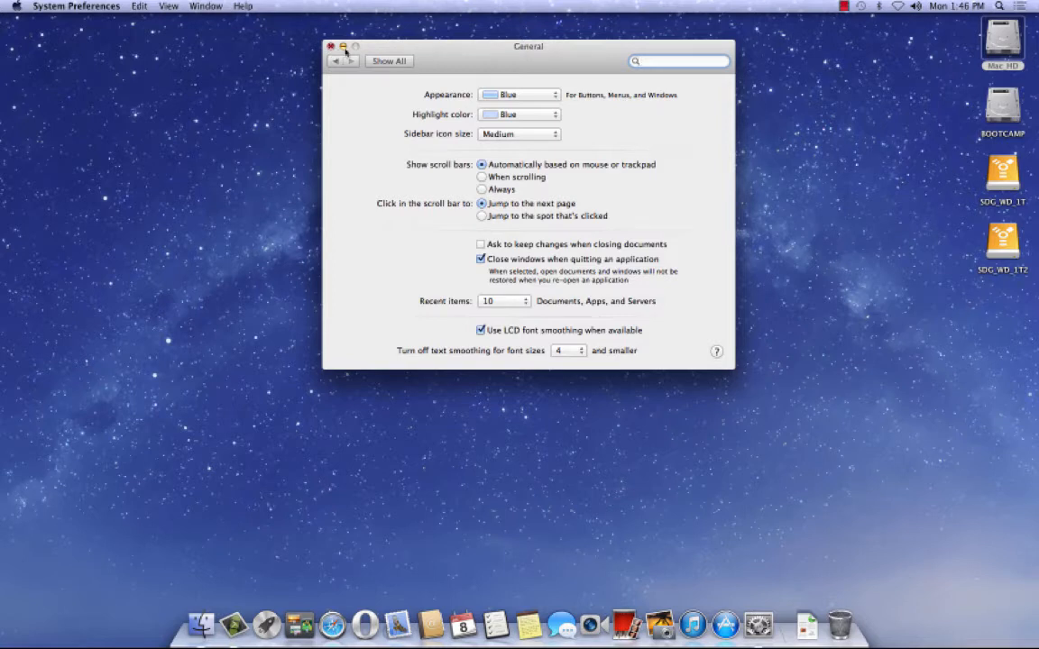
Try the Graphite appearance for buttons, menus and windows, and switch it back to Blue
left_click(522, 95)
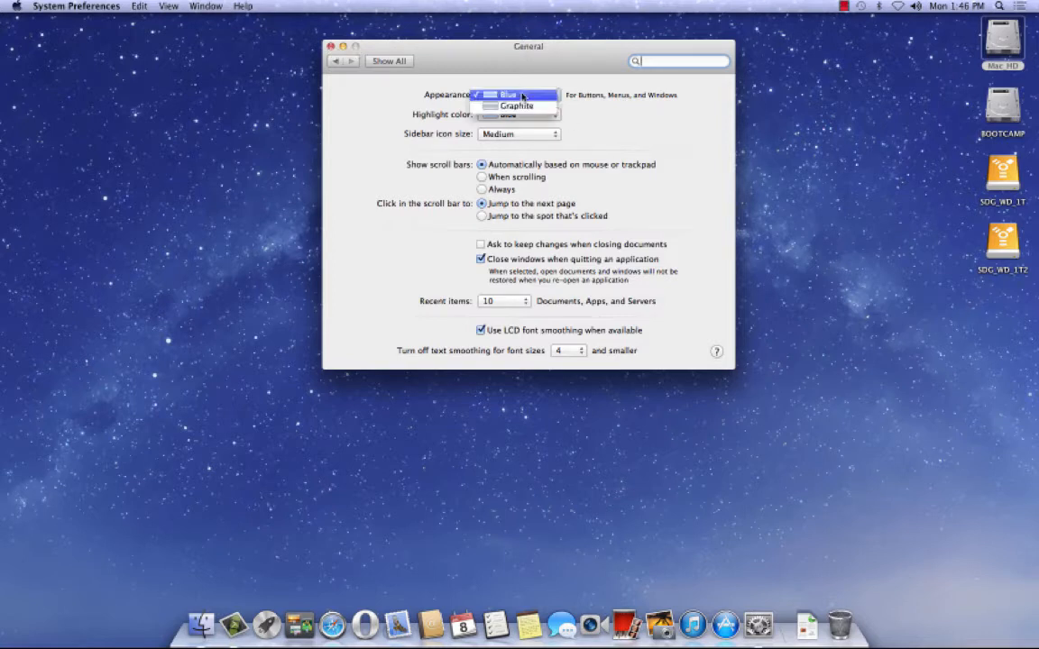
left_click(516, 105)
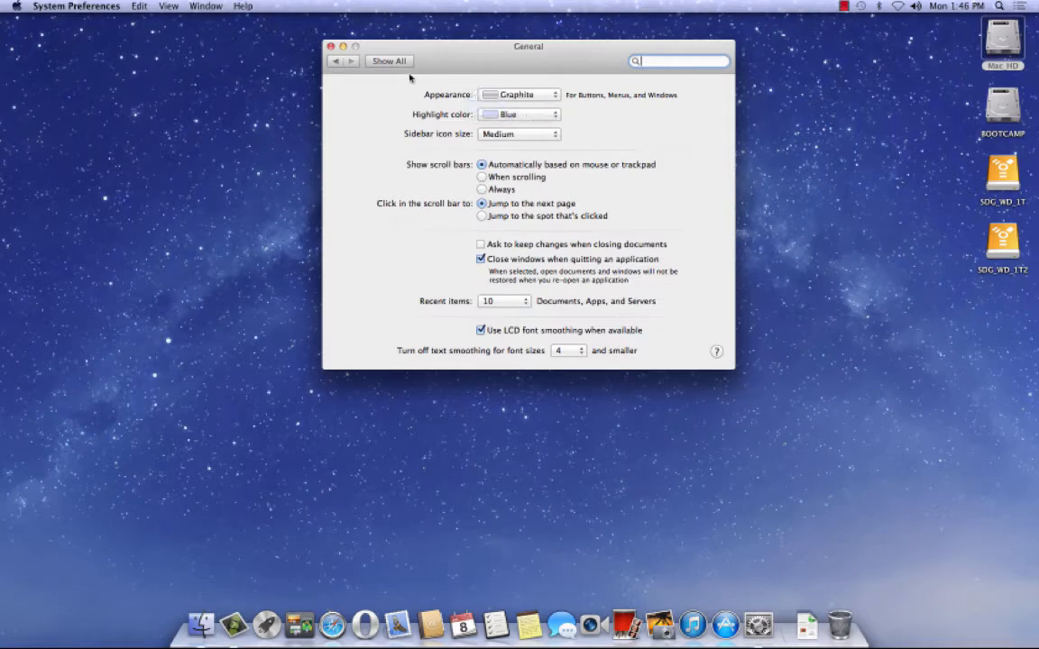
left_click(482, 95)
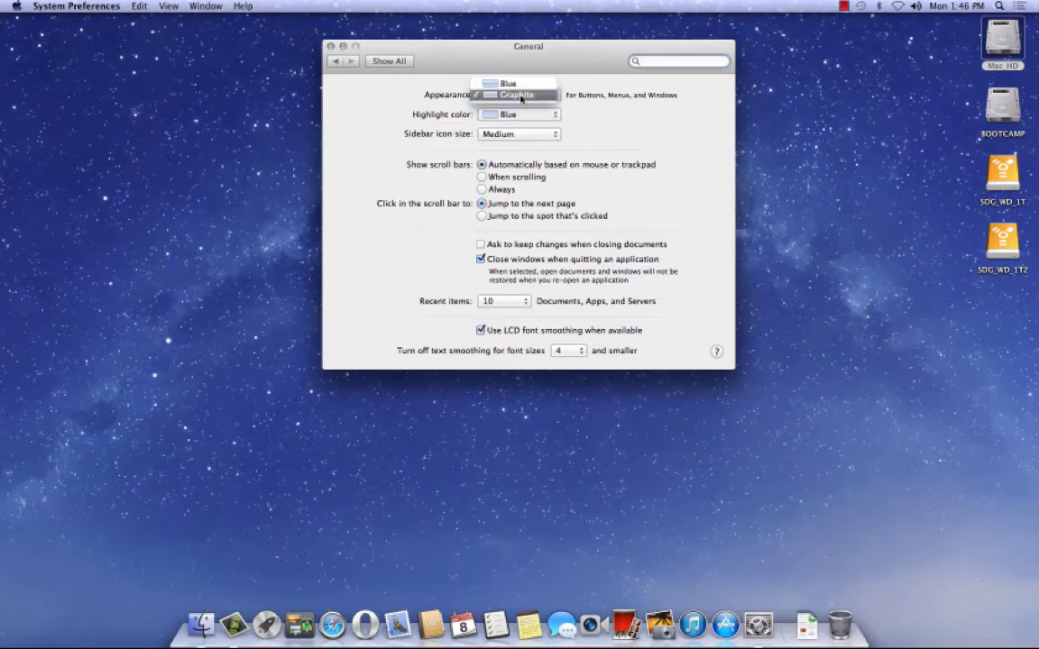
left_click(516, 84)
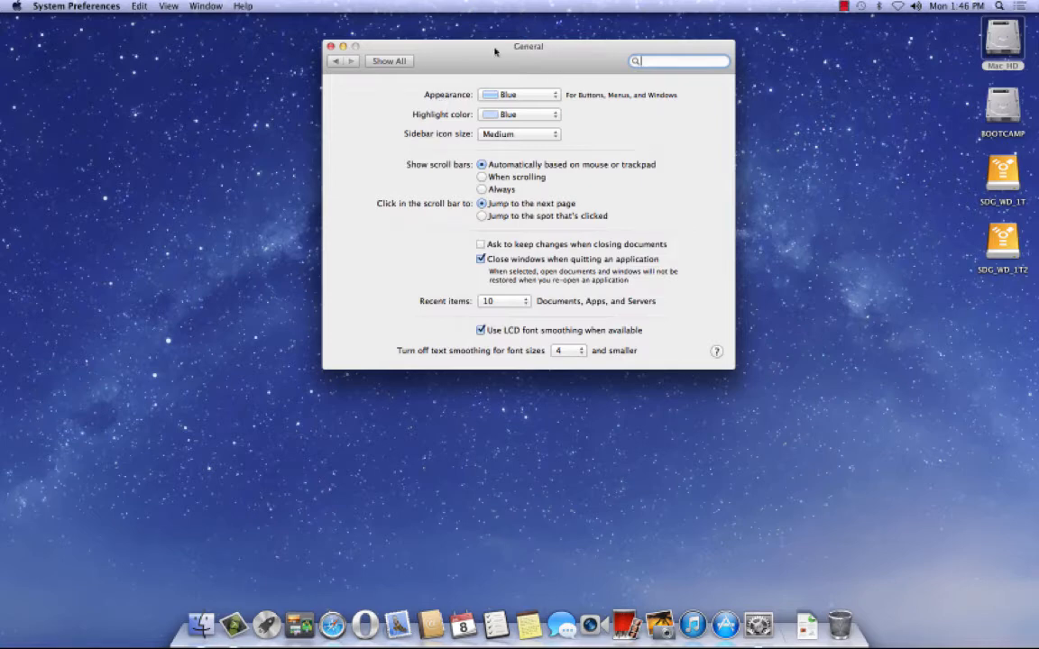
Open the desktop background settings in Desktop & Screen Saver and show Apple's Desktop Pictures collection
left_click_drag(501, 51, 456, 46)
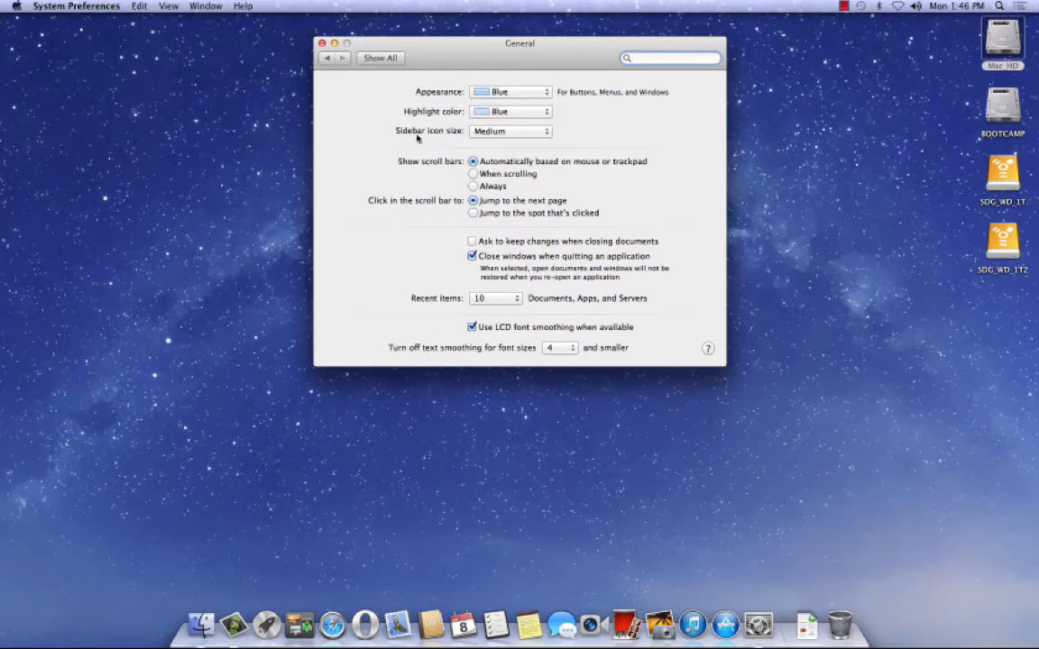
left_click(334, 57)
left_click(391, 101)
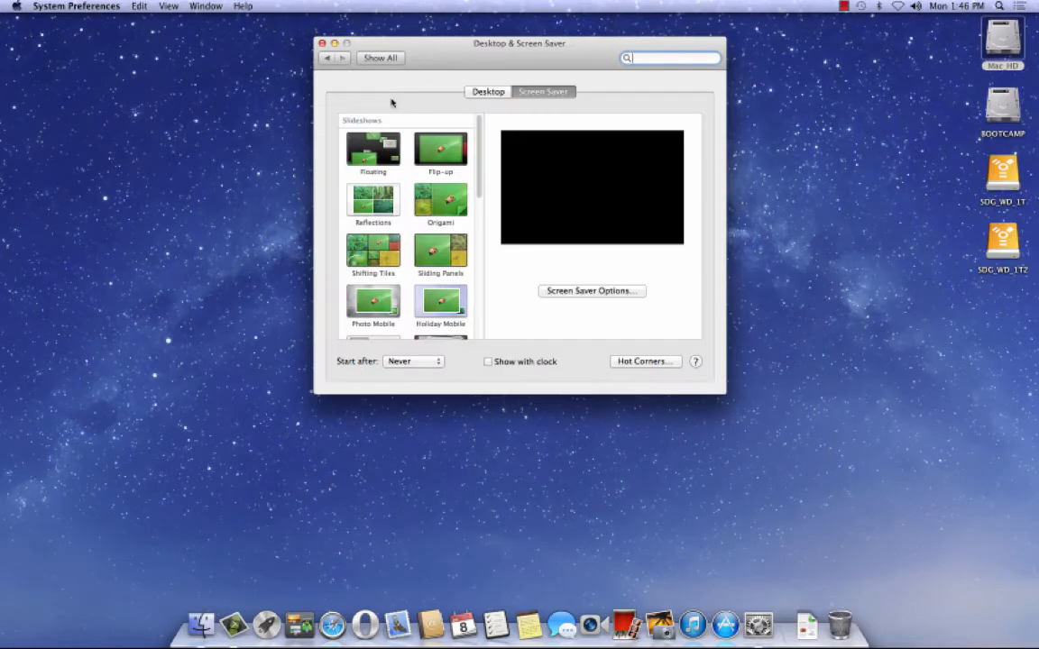
left_click(488, 92)
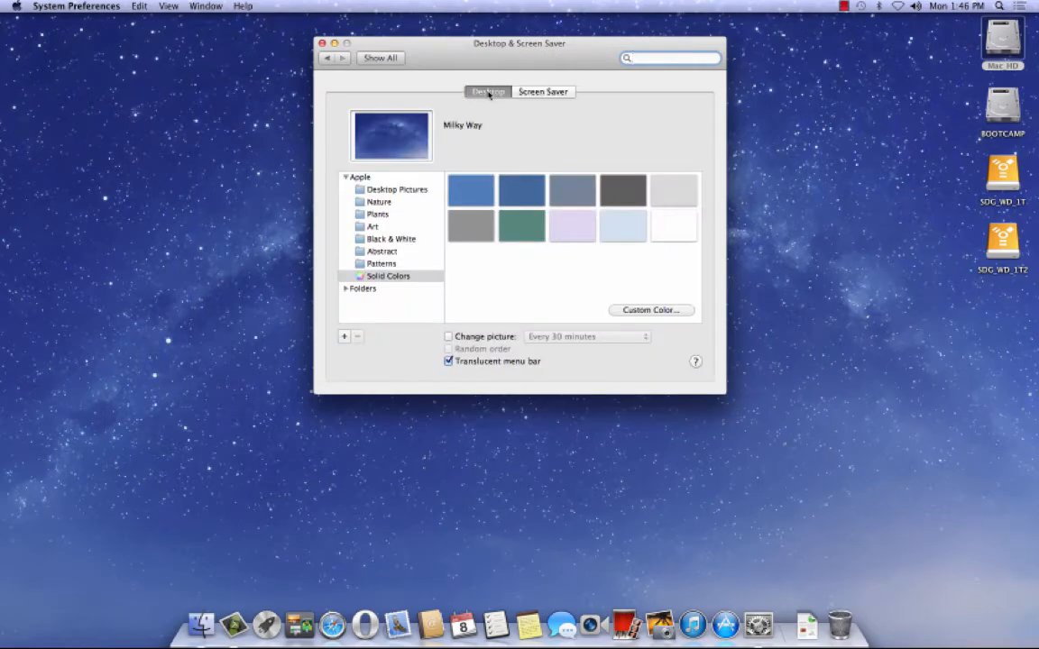
left_click(383, 189)
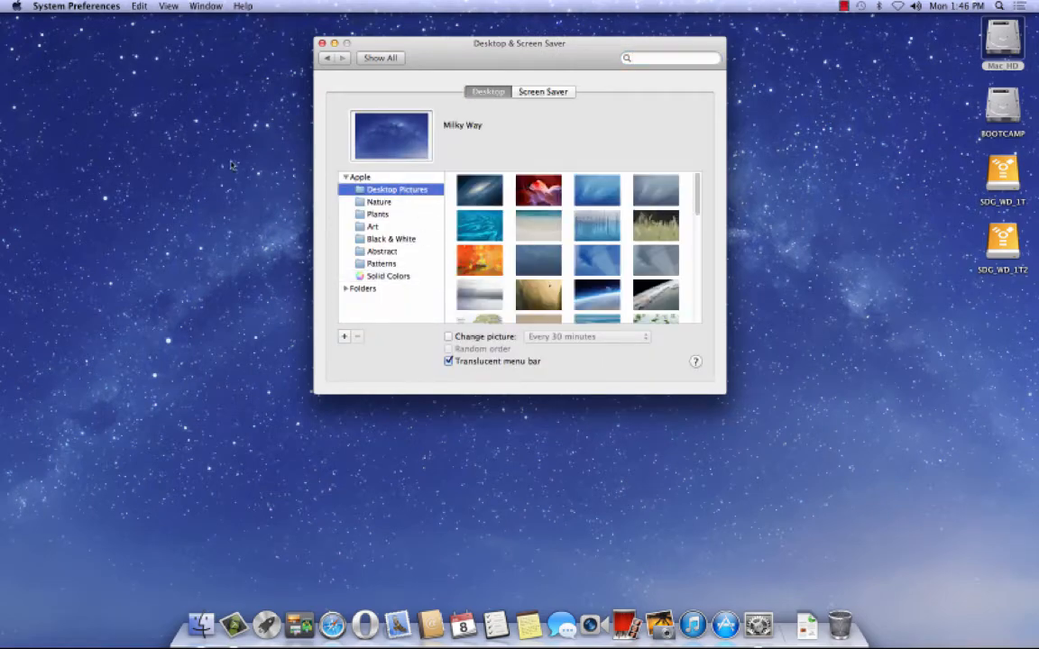
left_click_drag(477, 49, 517, 64)
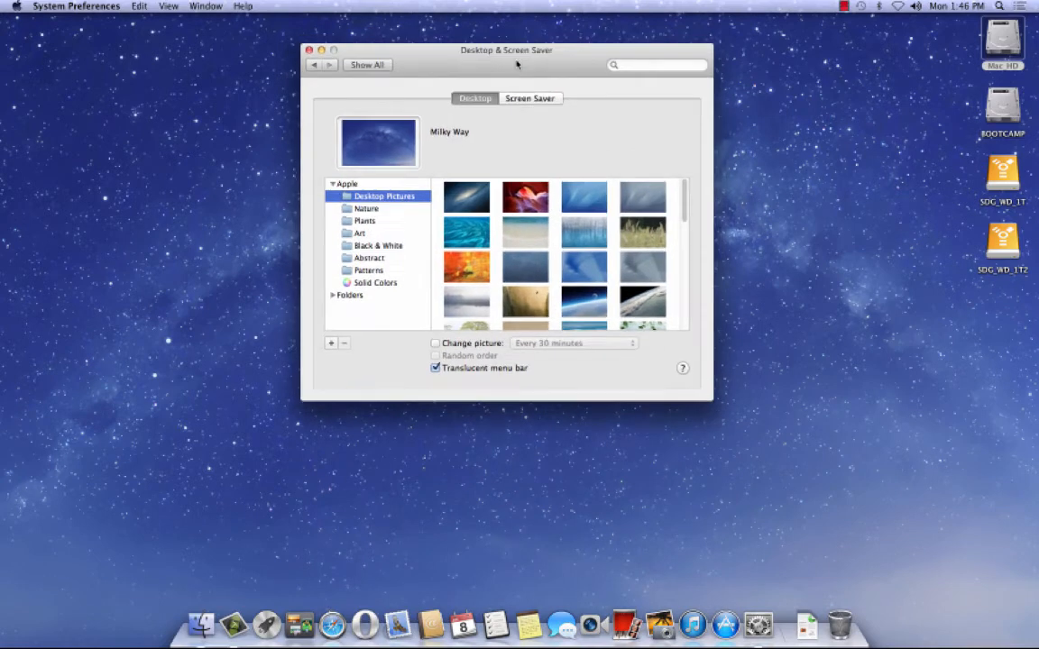
Try out the first-row desktop pictures one after another, including Galaxy, Aqua Blue and Aqua Graphite
left_click(476, 202)
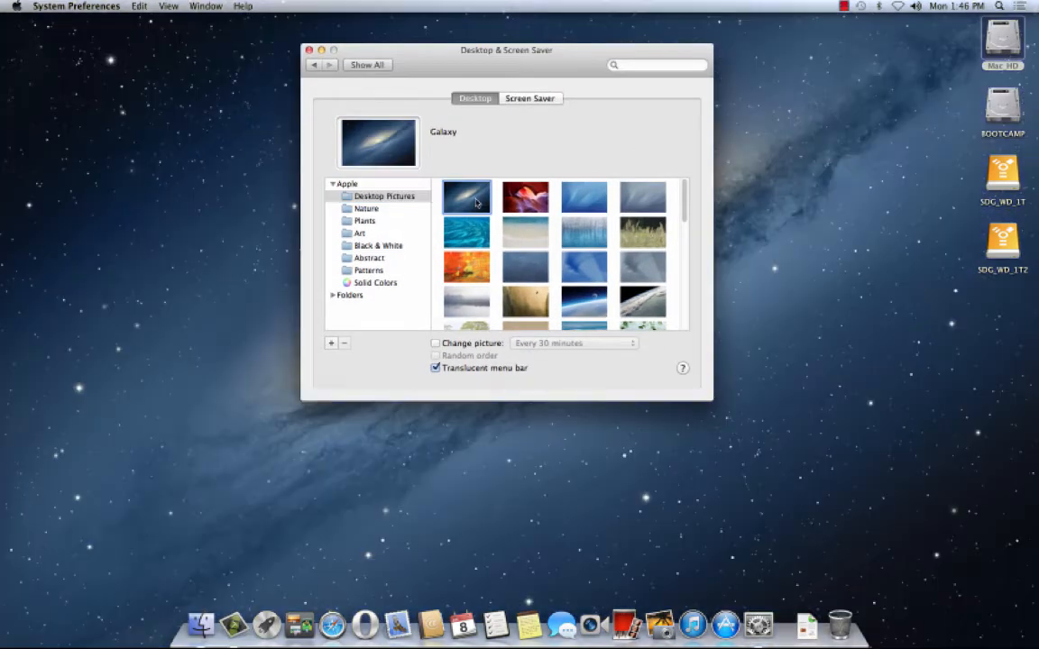
left_click(524, 200)
left_click(573, 200)
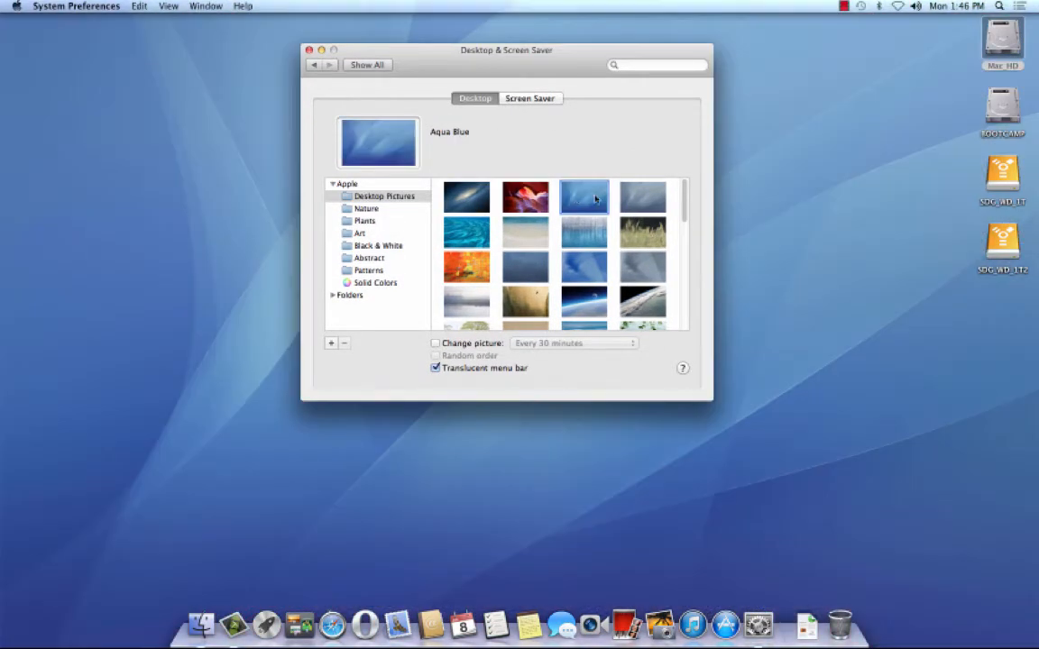
left_click(642, 196)
Browse the Nature, Plants and Art picture collections
left_click(369, 210)
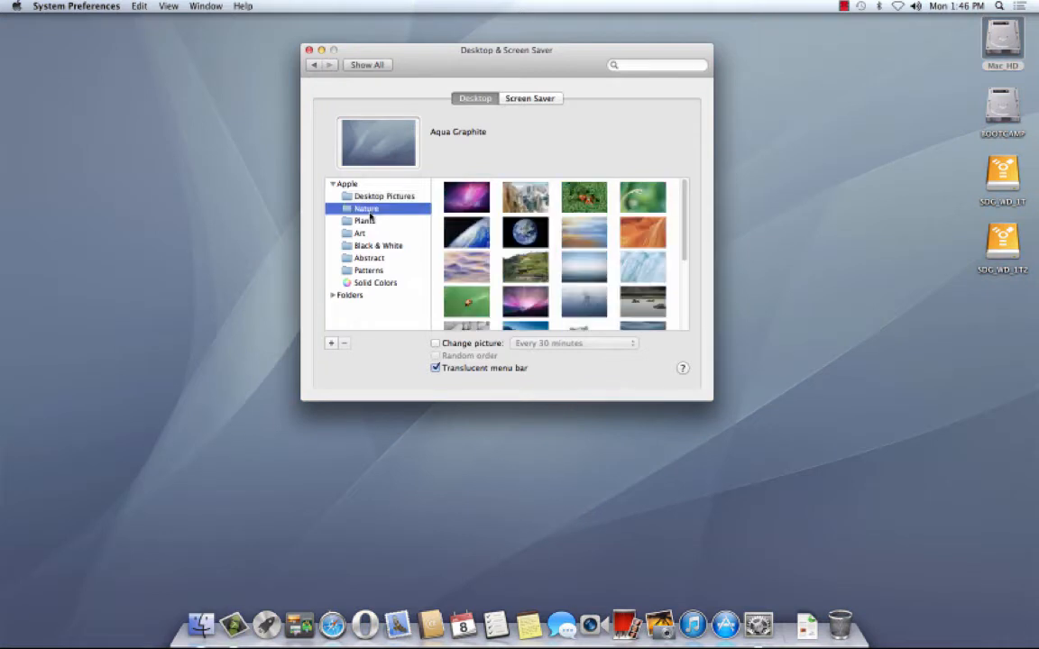
left_click(365, 221)
left_click(363, 233)
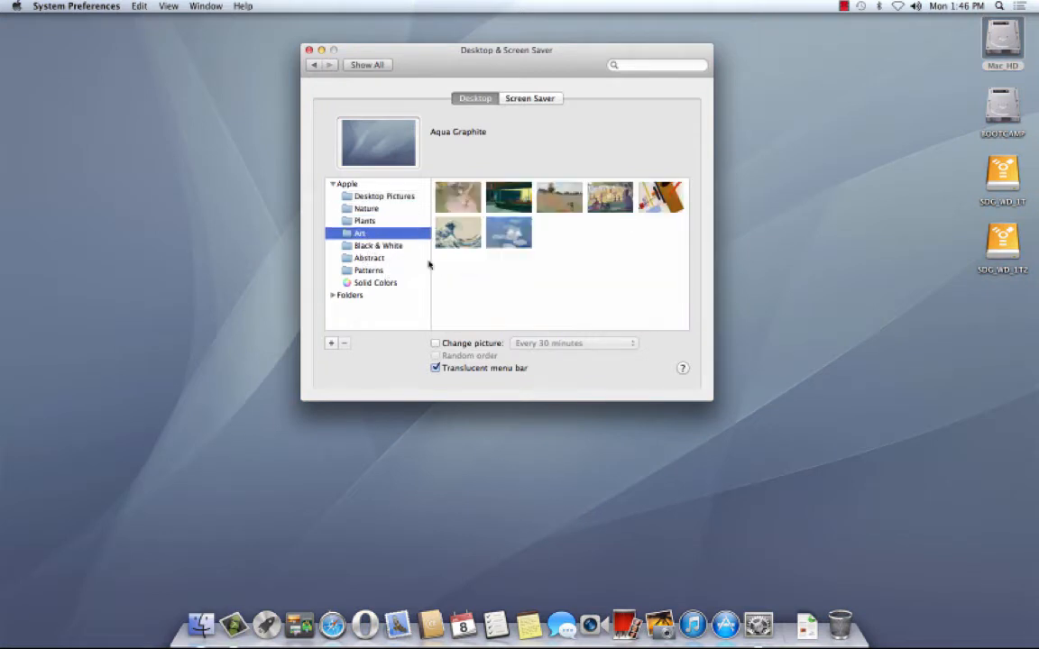
Set the desktop background to the Milky Way picture from the Desktop Pictures collection
left_click(371, 197)
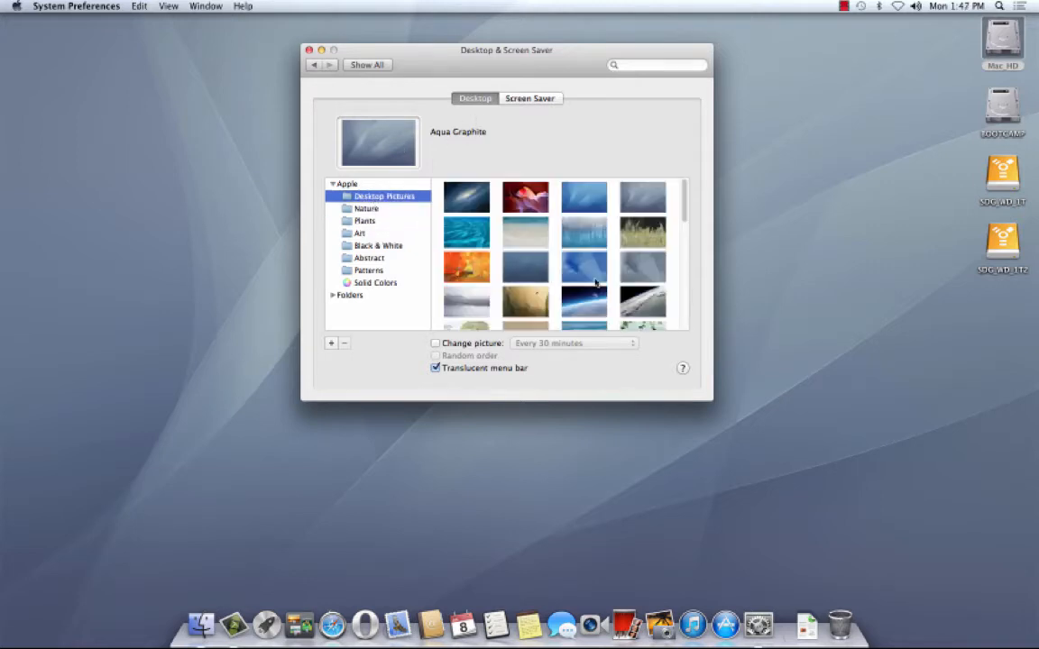
scroll(491, 208, "down", 10)
left_click(467, 215)
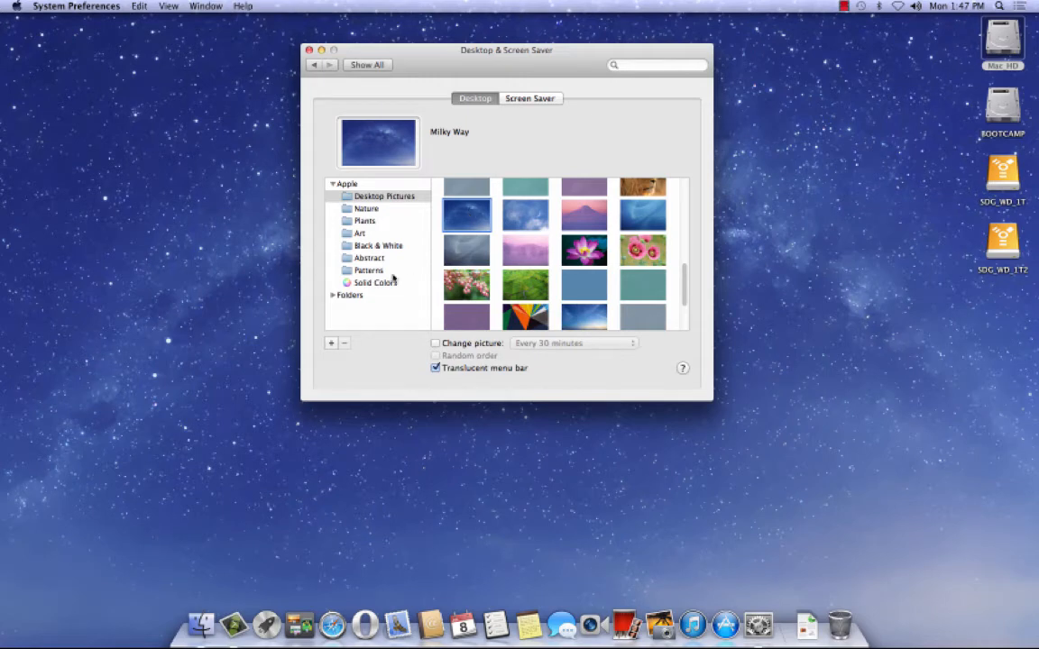
Choose the home account's Pictures folder as an additional source for desktop backgrounds
left_click(331, 344)
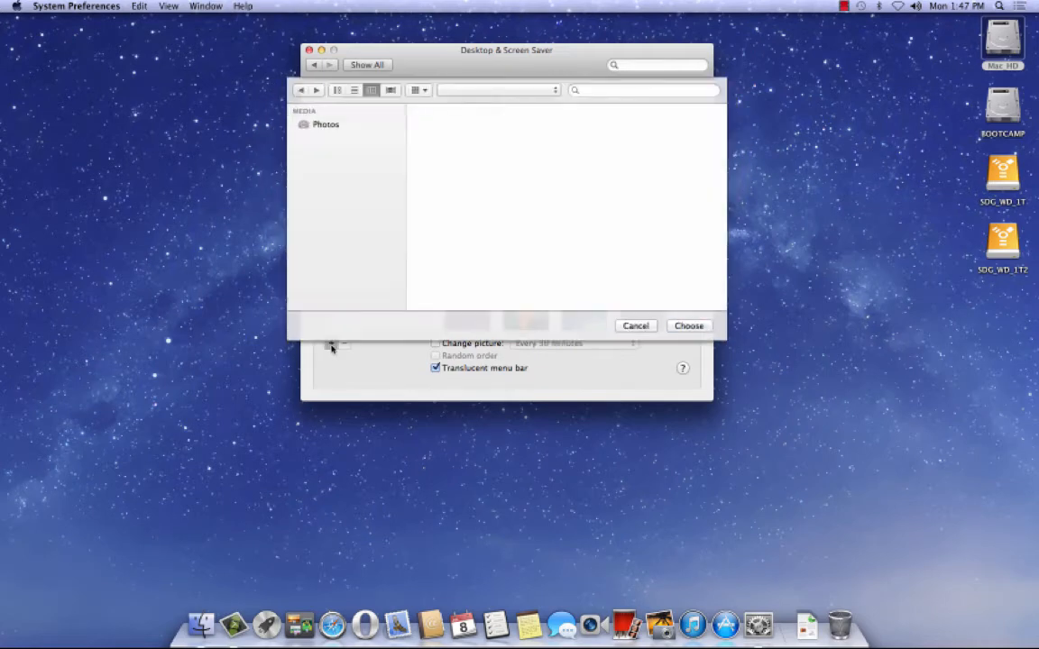
key("Escape")
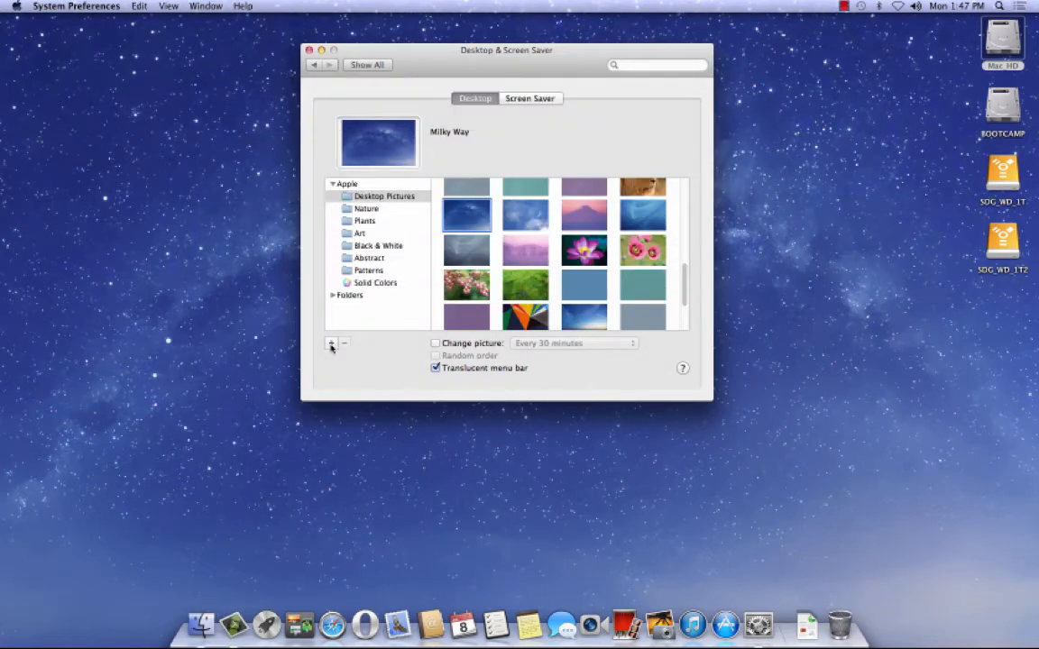
left_click(331, 344)
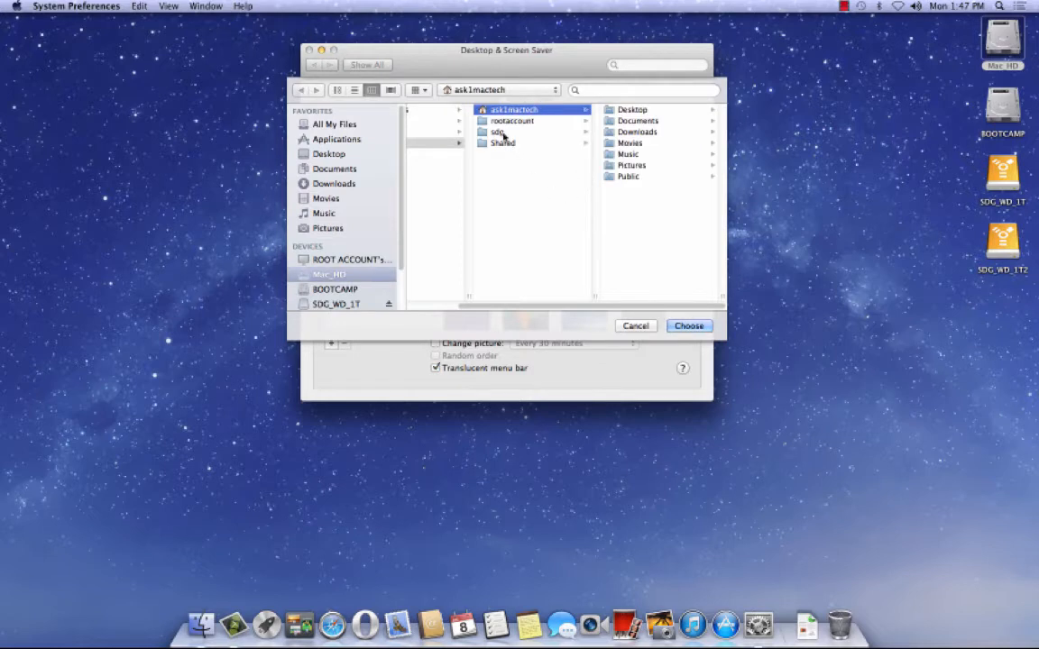
left_click(636, 165)
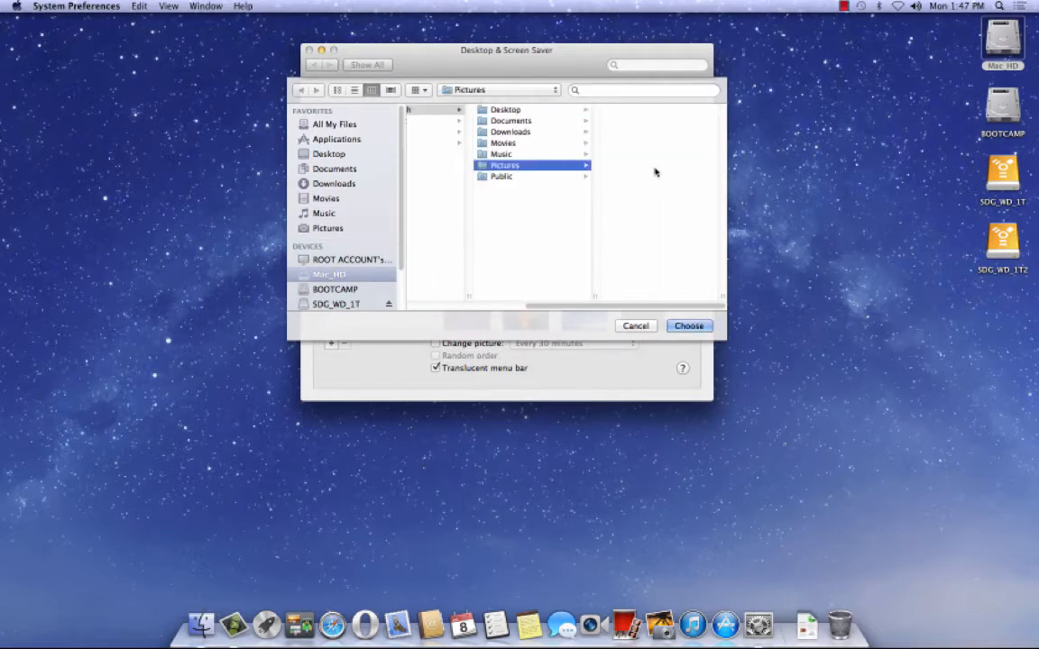
left_click(699, 326)
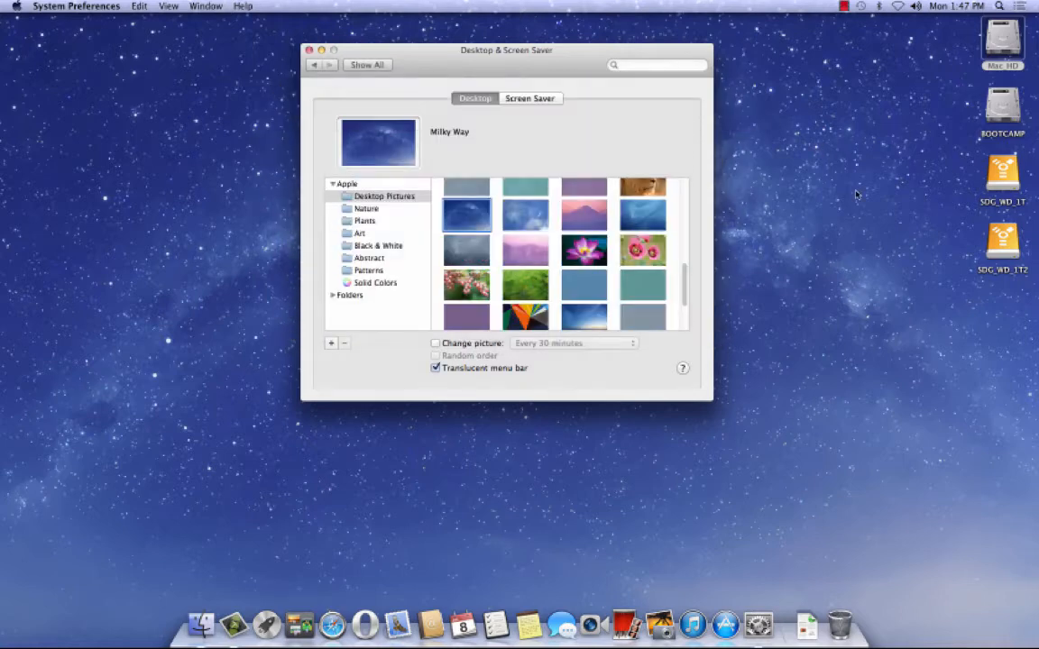
Select the Flurry screen saver and set it to start after 10 minutes
left_click(551, 105)
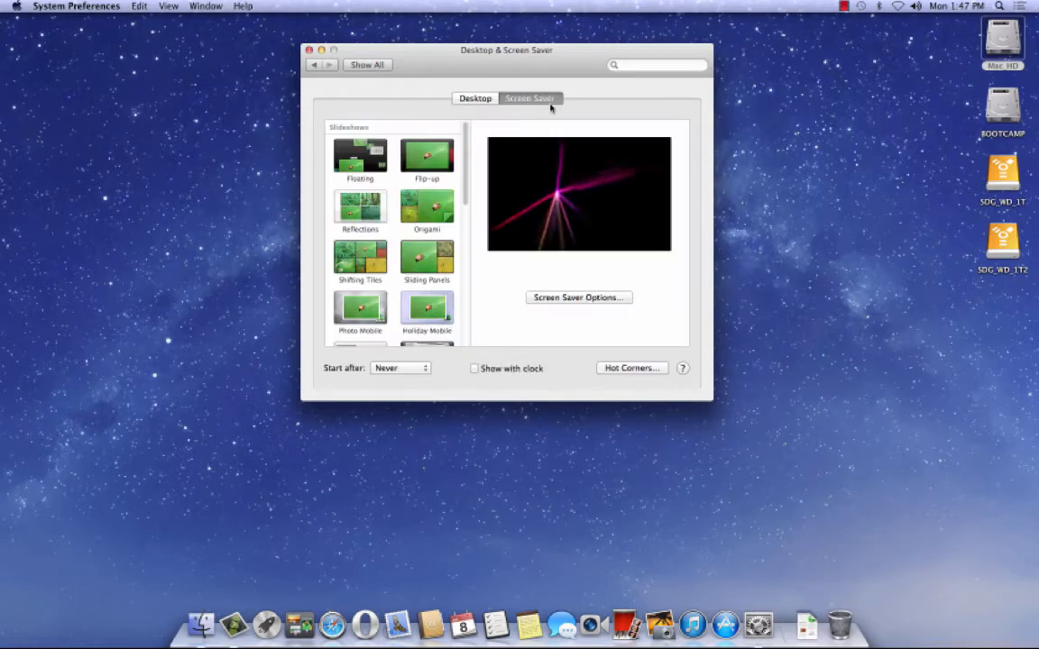
scroll(420, 328, "down", 4)
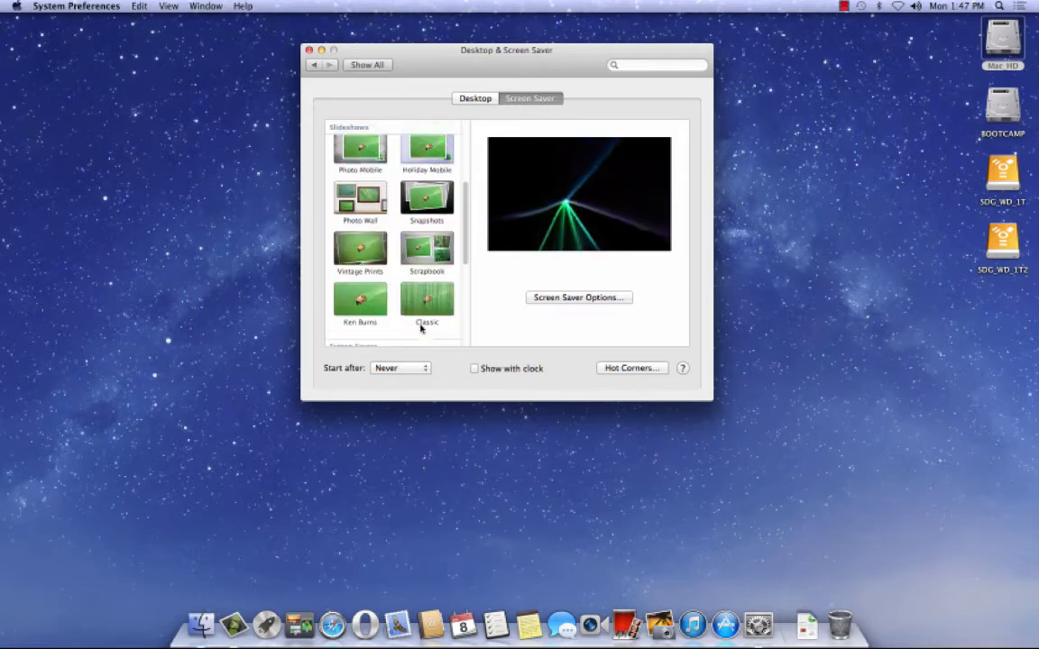
scroll(420, 328, "down", 3)
left_click(365, 240)
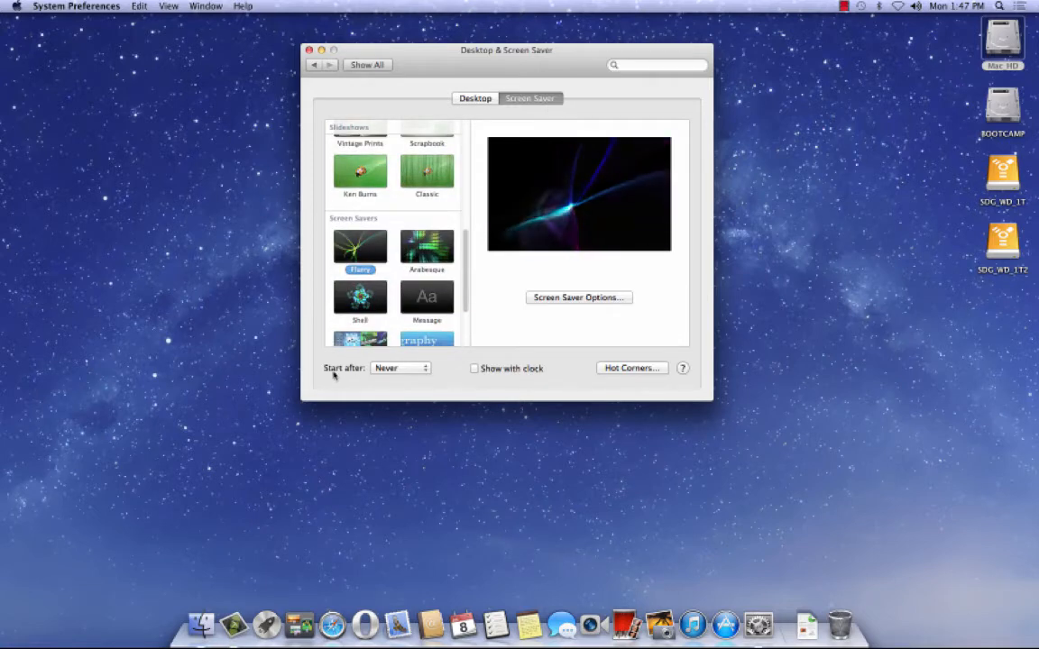
left_click(393, 367)
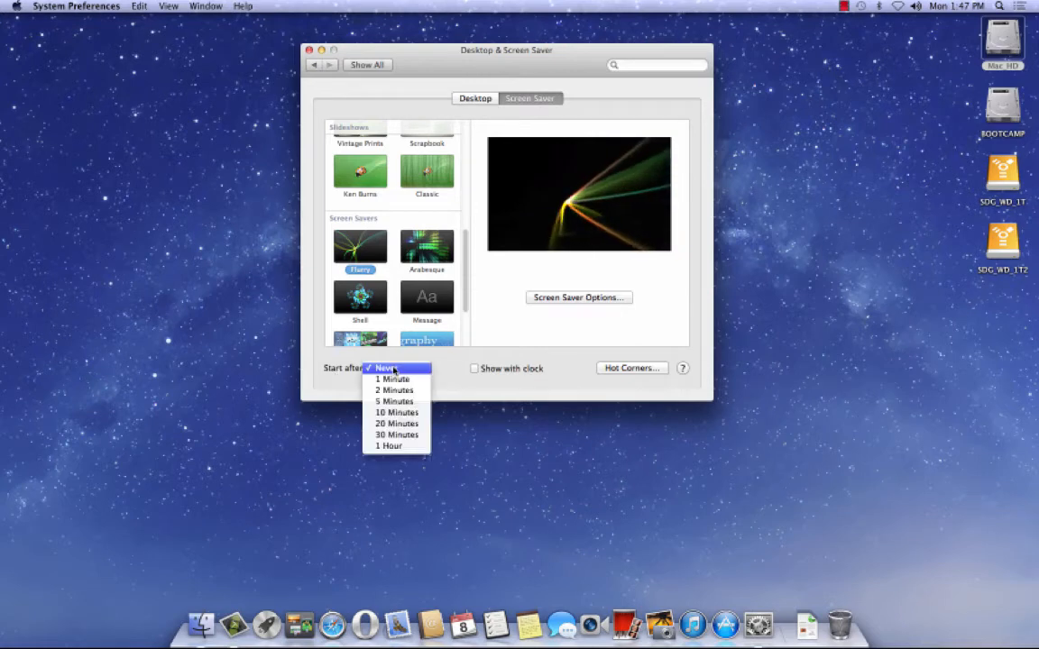
left_click(408, 412)
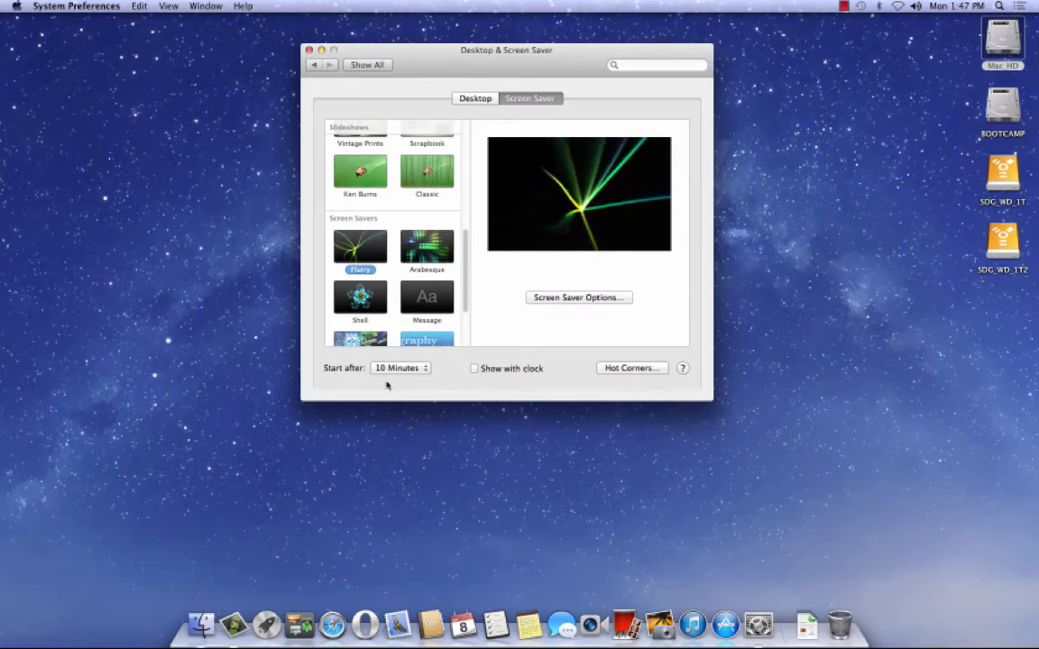
Preview the Flurry screen saver at full screen and return to the settings
mouse_move(617, 219)
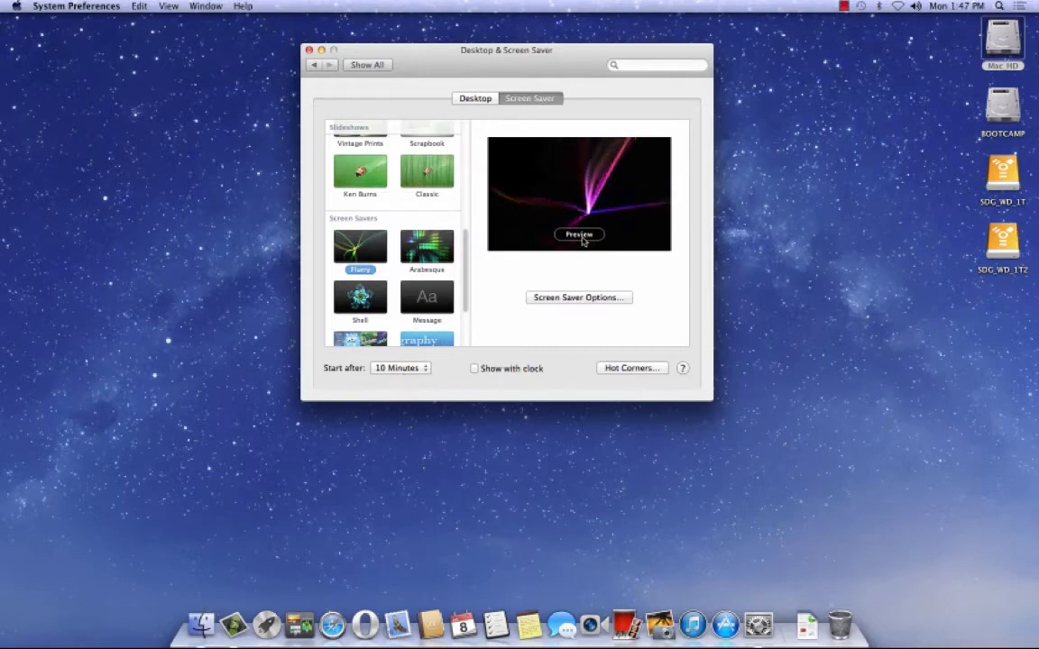
left_click(578, 233)
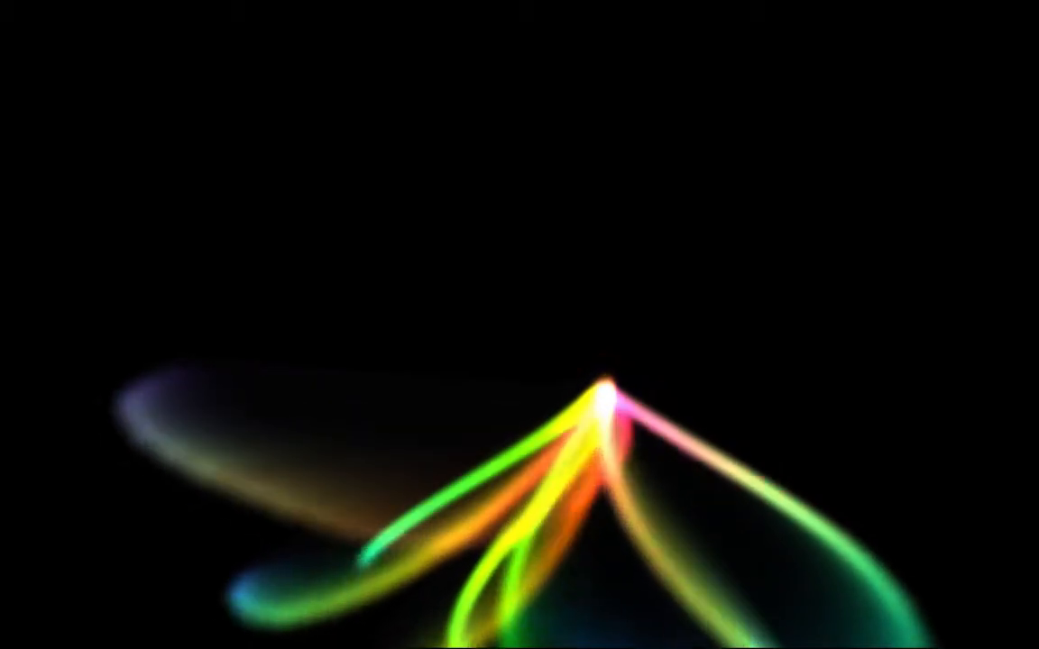
mouse_move(575, 224)
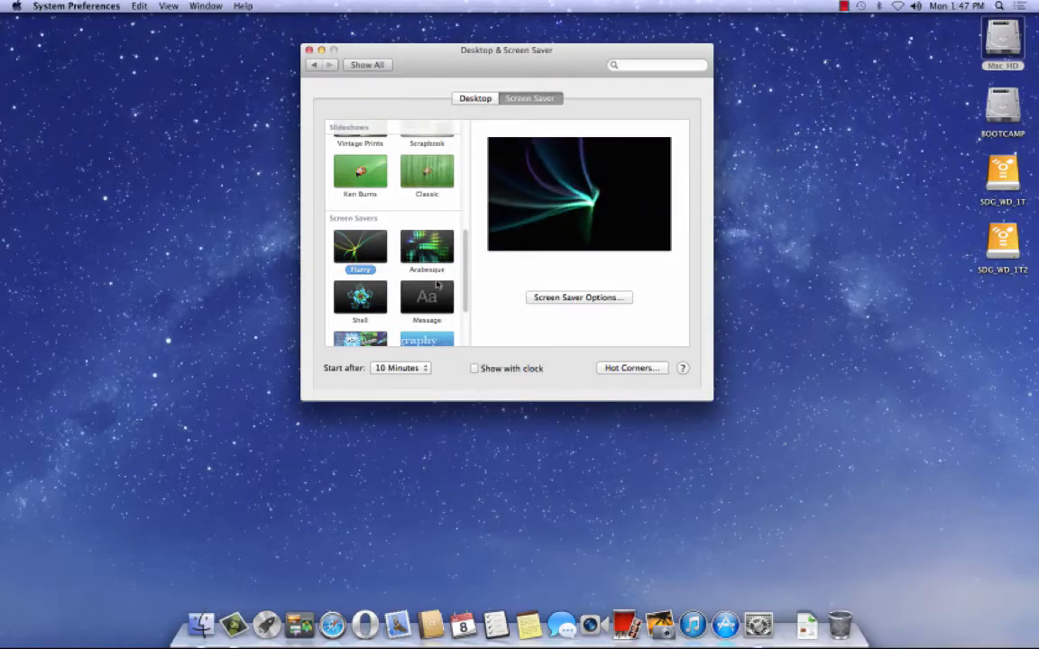
Set the screen saver's start delay to Never and return to the Slideshows choices
left_click(402, 370)
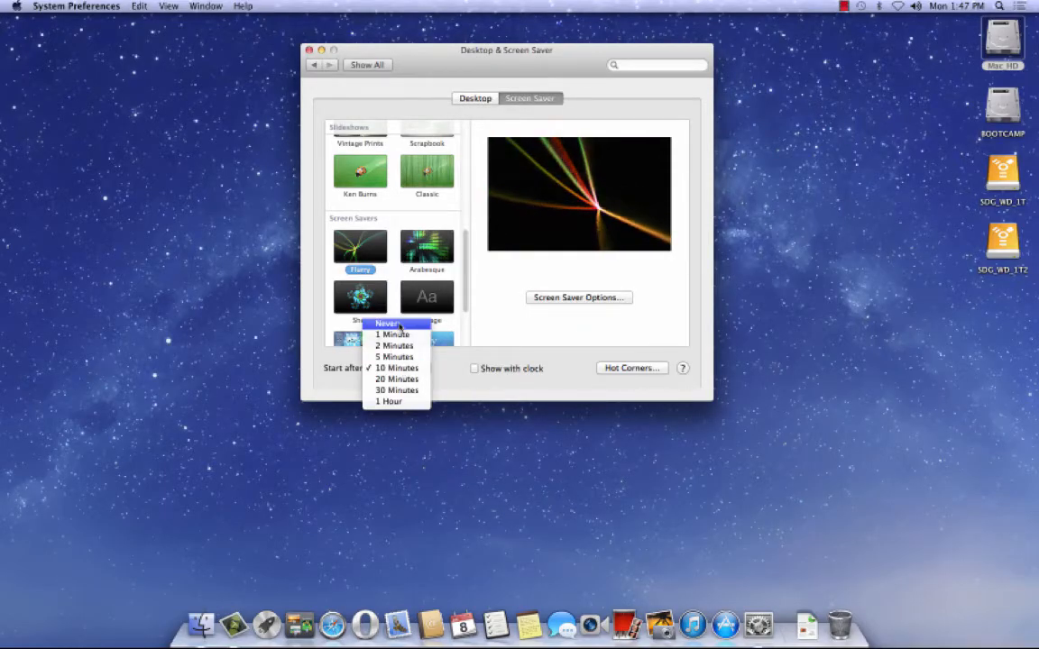
left_click(398, 325)
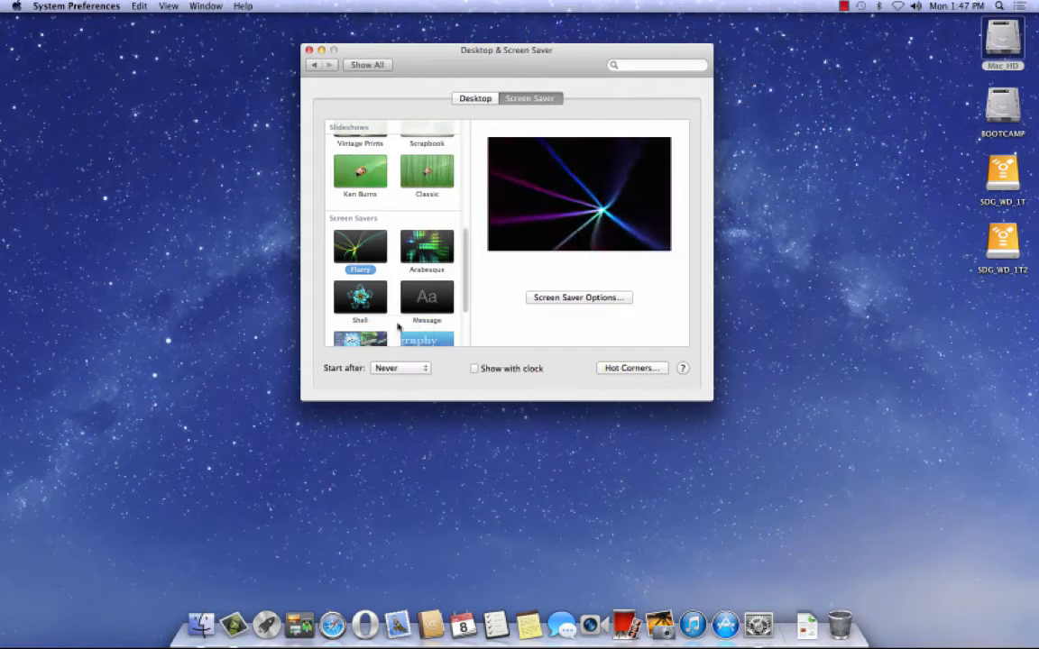
scroll(419, 317, "up", 5)
scroll(418, 318, "up", 3)
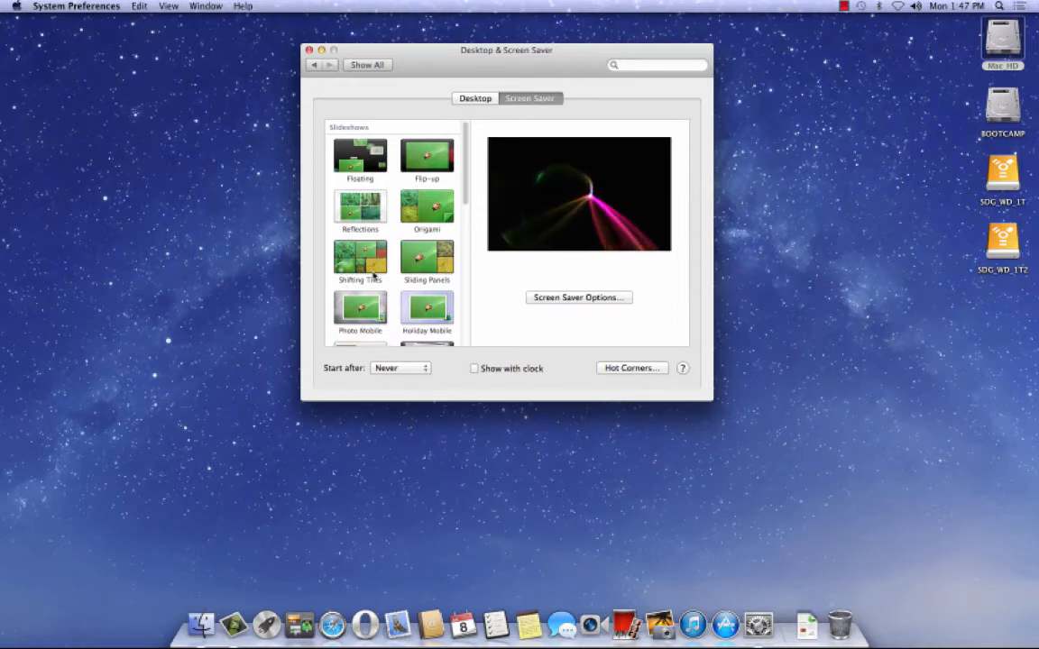
Select the Shifting Tiles slideshow and preview it at full screen, returning to the Screen Saver settings
left_click(365, 261)
mouse_move(568, 208)
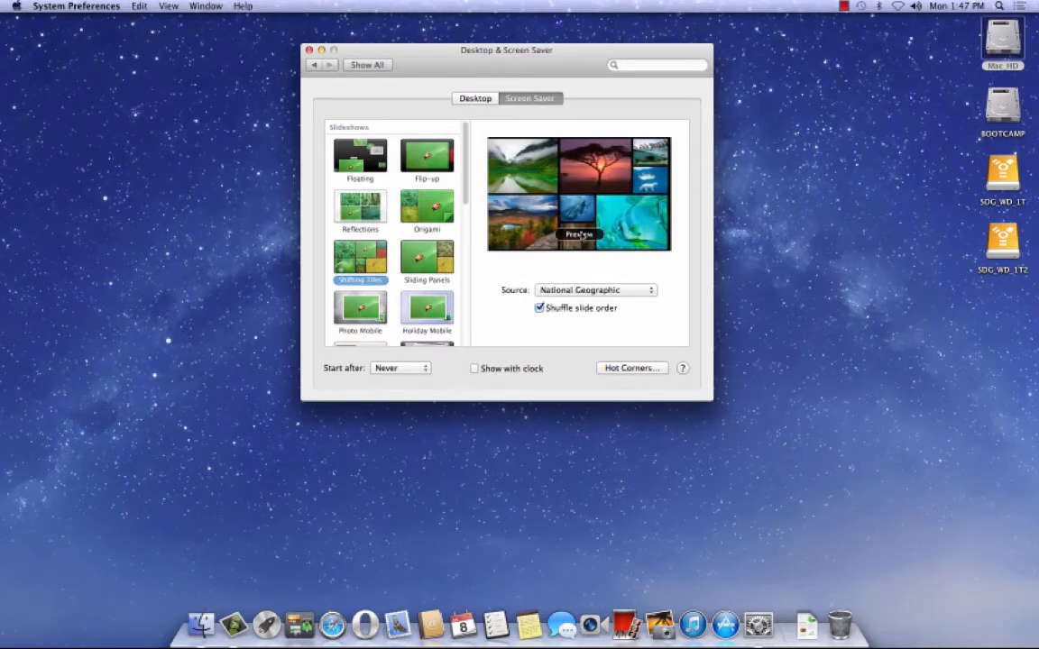
left_click(580, 234)
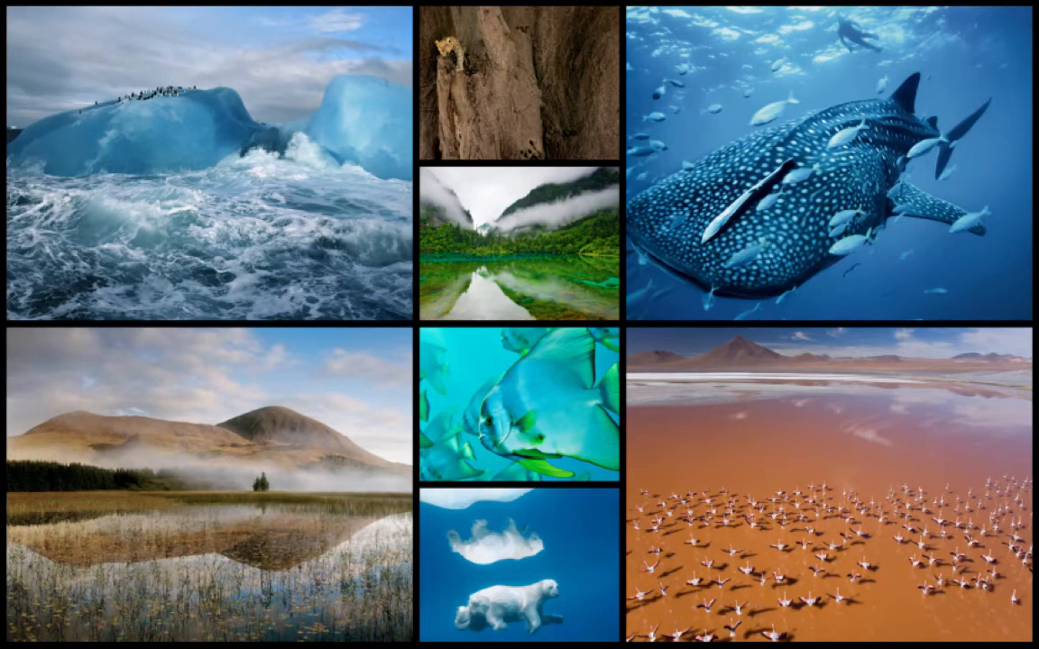
mouse_move(758, 324)
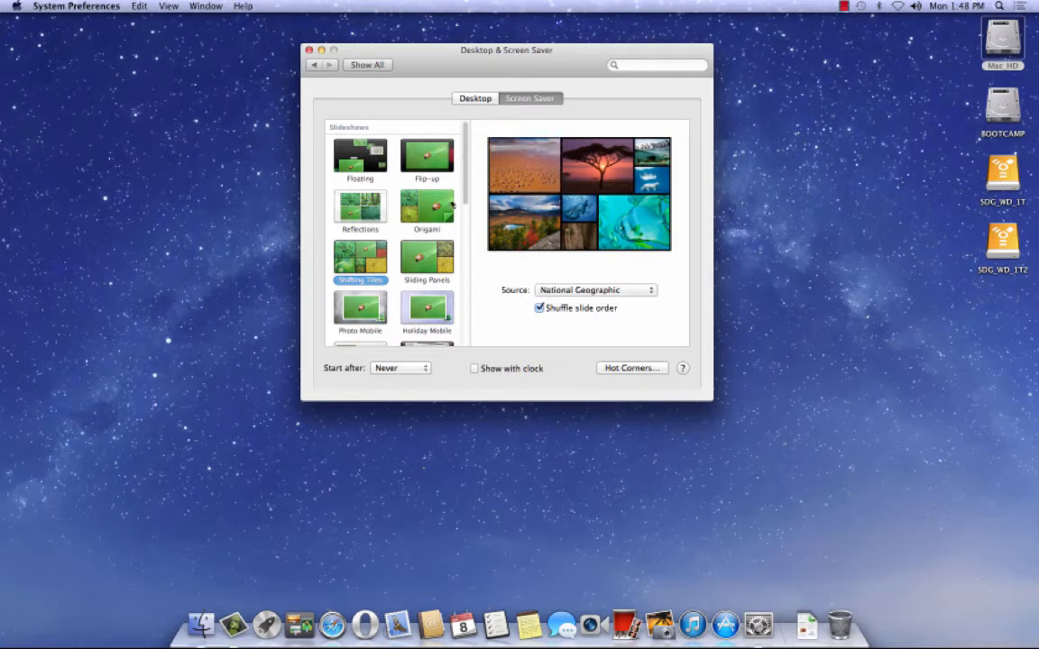
Select Flurry again as the screen saver in the Screen Savers group
scroll(442, 206, "down", 5)
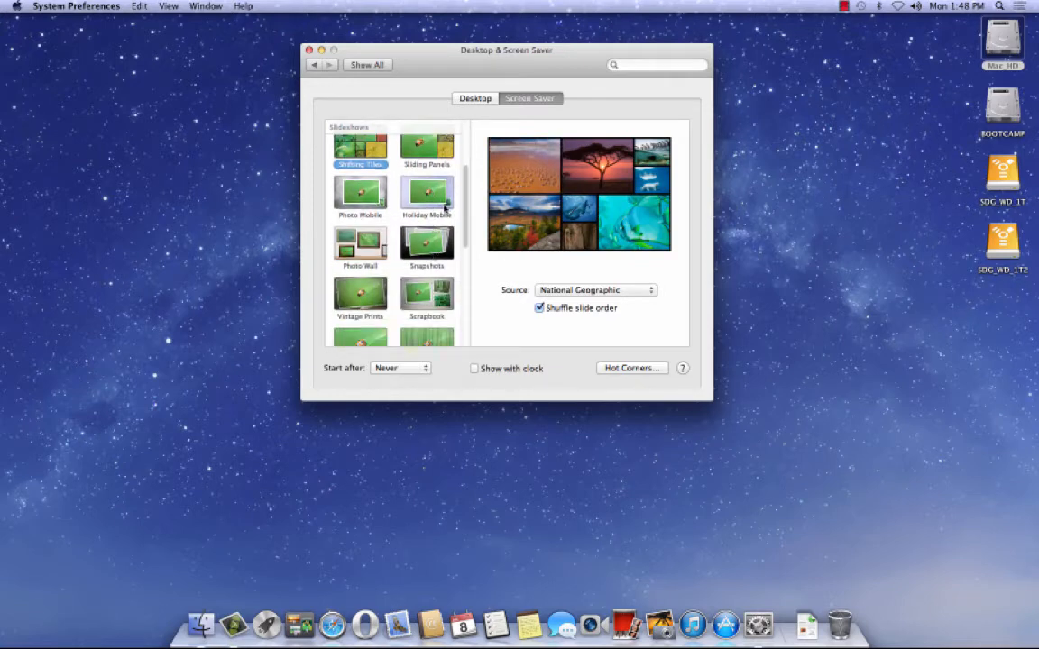
scroll(361, 239, "down", 6)
left_click(368, 254)
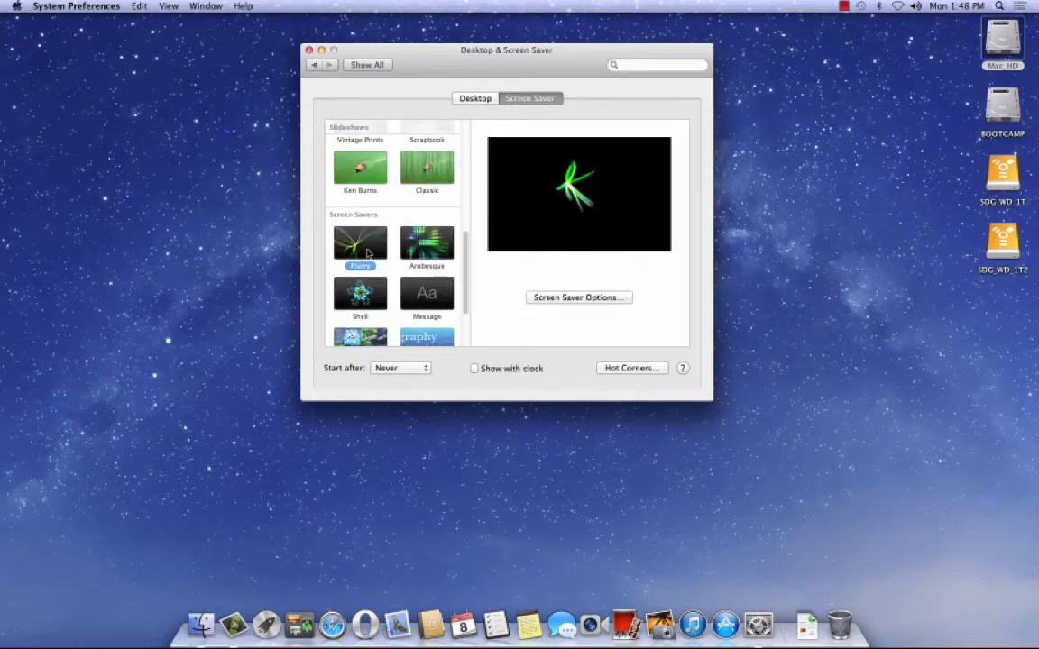
Open the Dock preferences, enlarge the Dock slightly and turn on Magnification
left_click(367, 64)
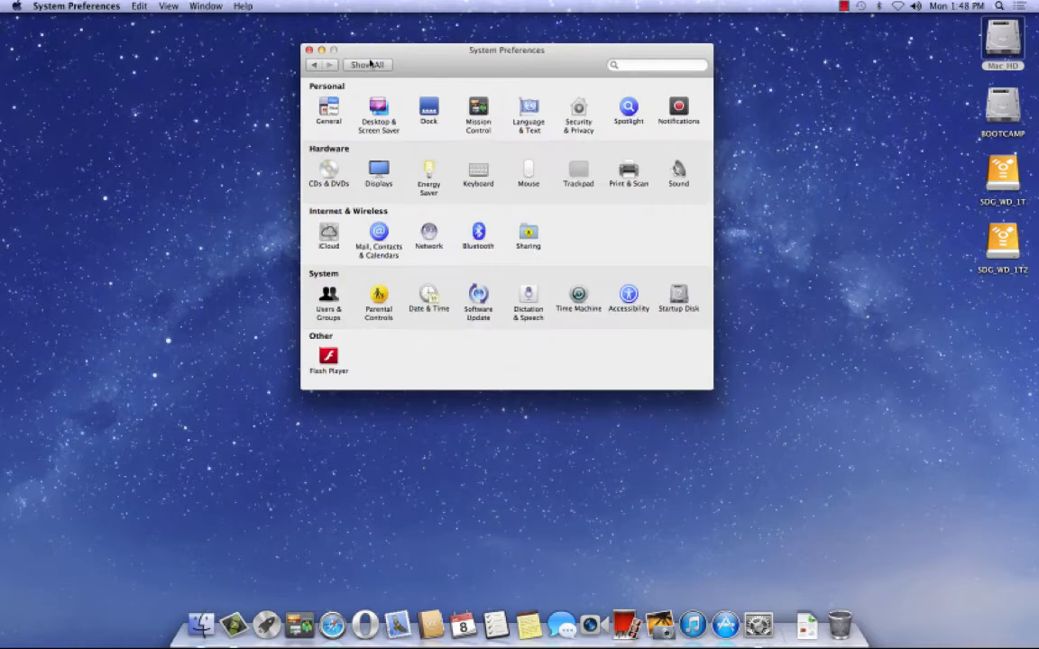
left_click(432, 99)
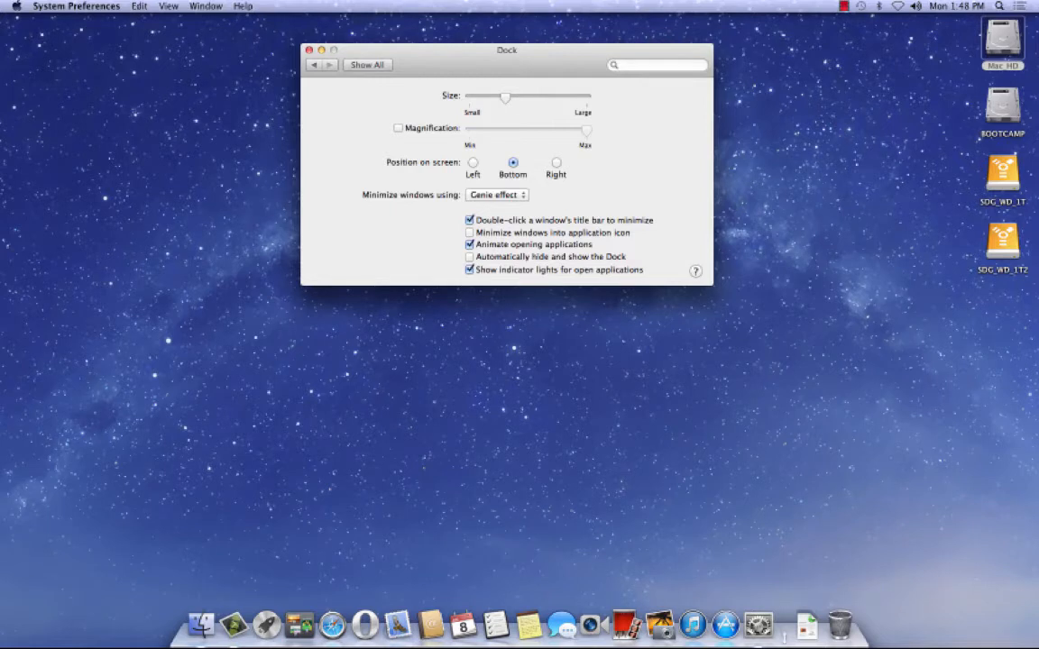
mouse_move(503, 96)
left_mouse_down()
mouse_move(544, 102)
mouse_move(471, 99)
mouse_move(510, 101)
left_mouse_up()
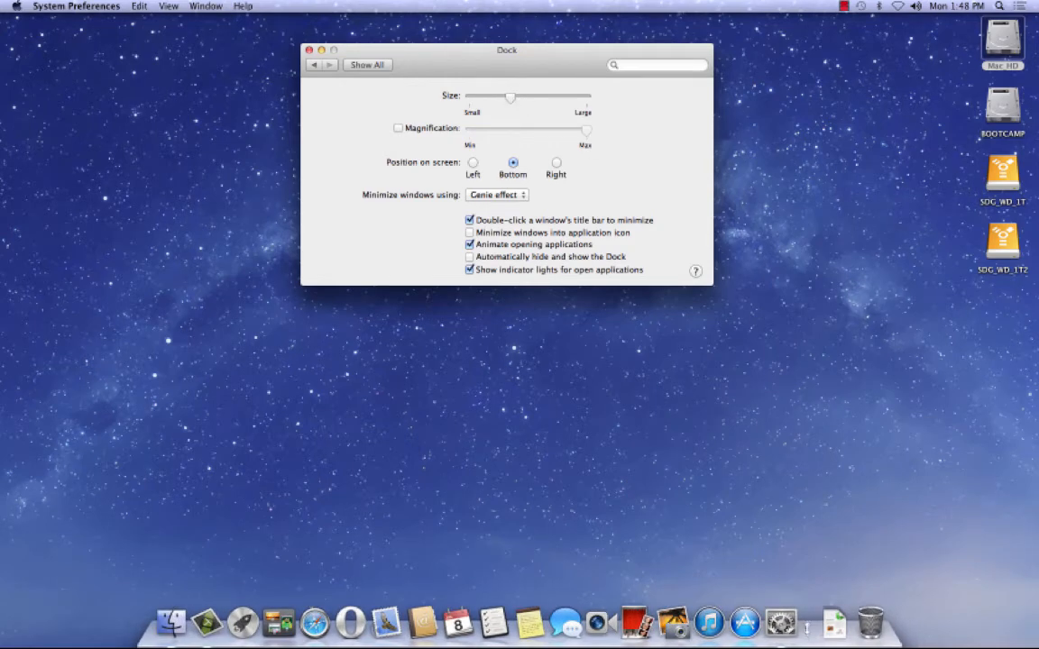
mouse_move(807, 629)
left_mouse_down()
mouse_move(807, 619)
mouse_move(809, 632)
left_mouse_up()
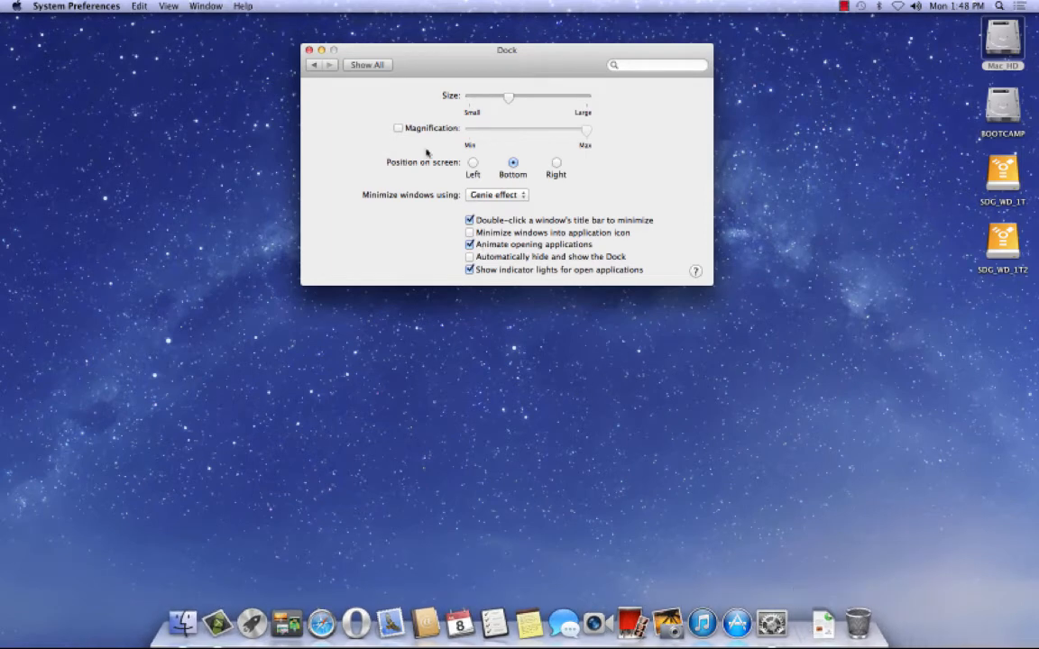
left_click(397, 128)
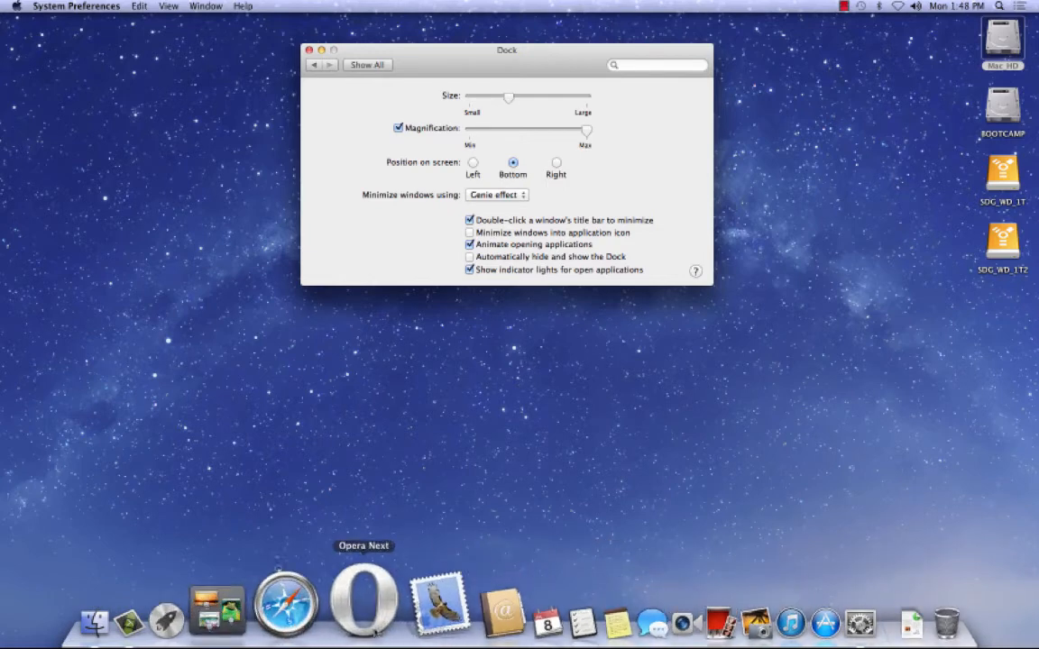
Try the Dock in the Left and Right positions, return it to Bottom, and keep the Genie effect for minimizing windows
left_click(472, 163)
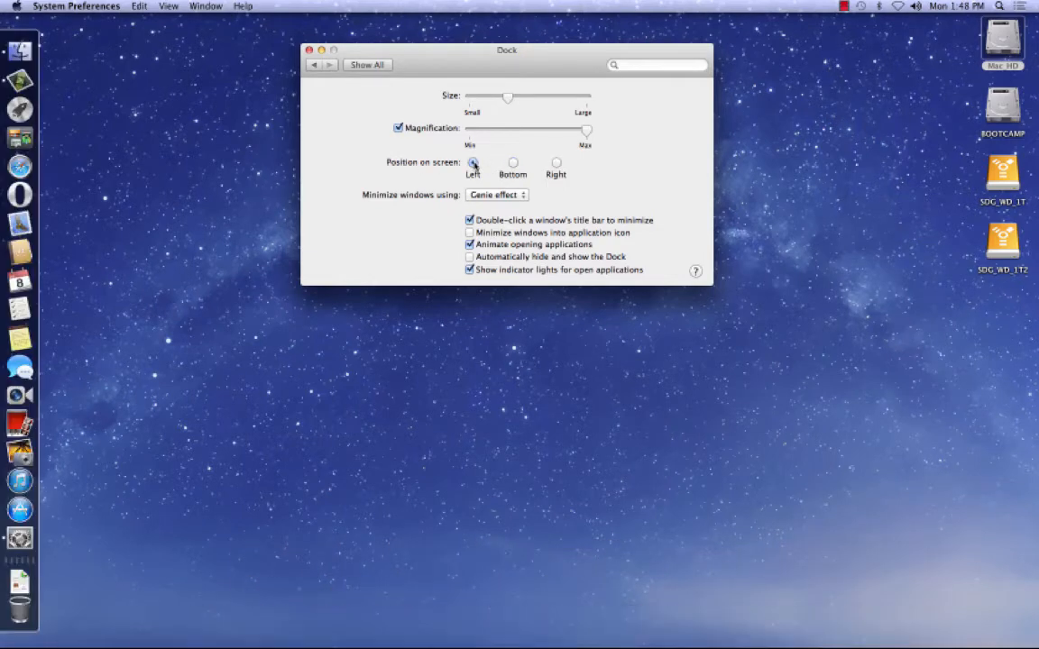
left_click(555, 163)
left_click(512, 163)
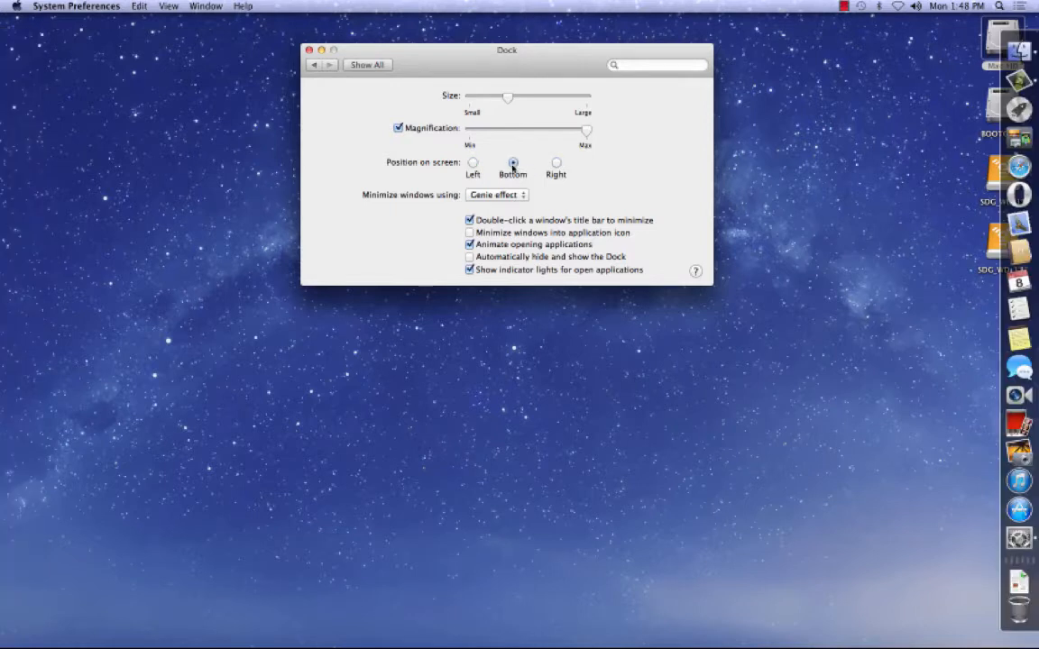
left_click(472, 163)
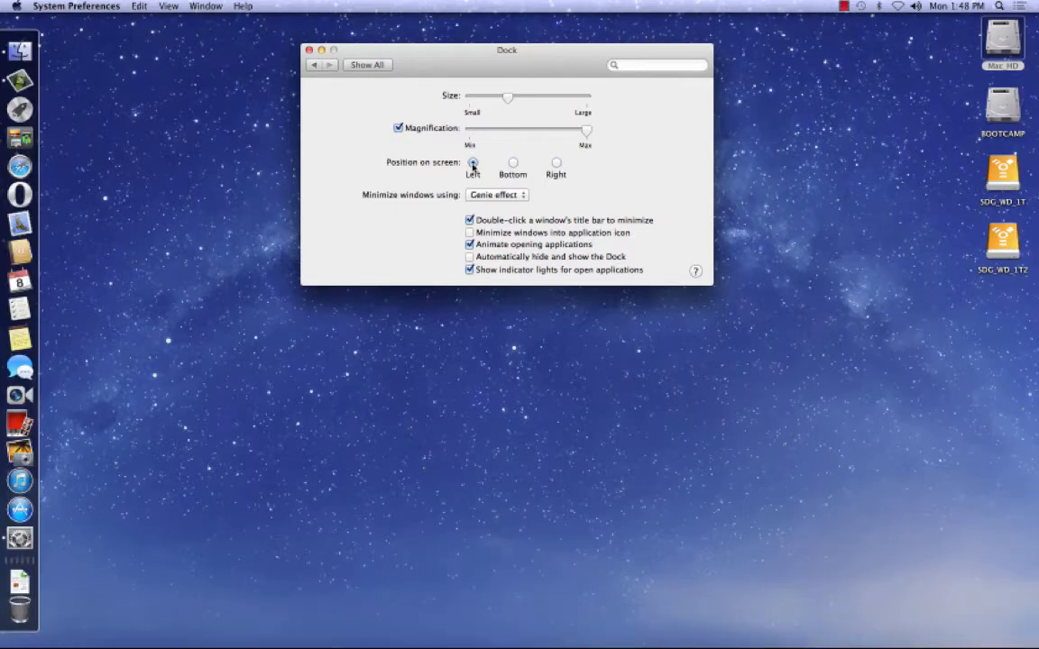
left_click(512, 164)
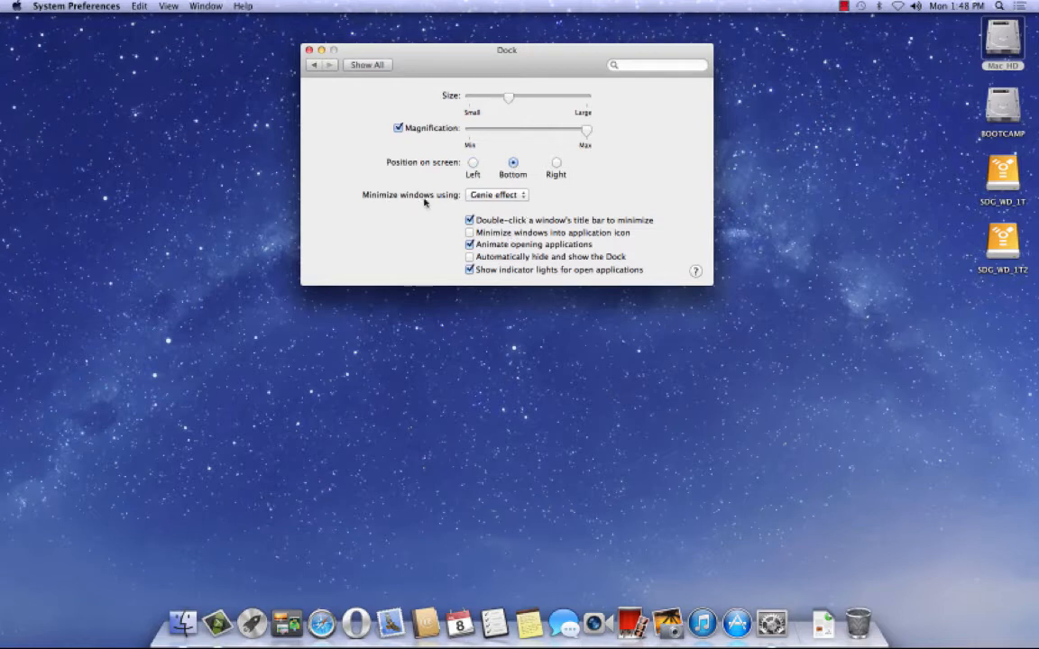
left_click(499, 195)
left_click(498, 196)
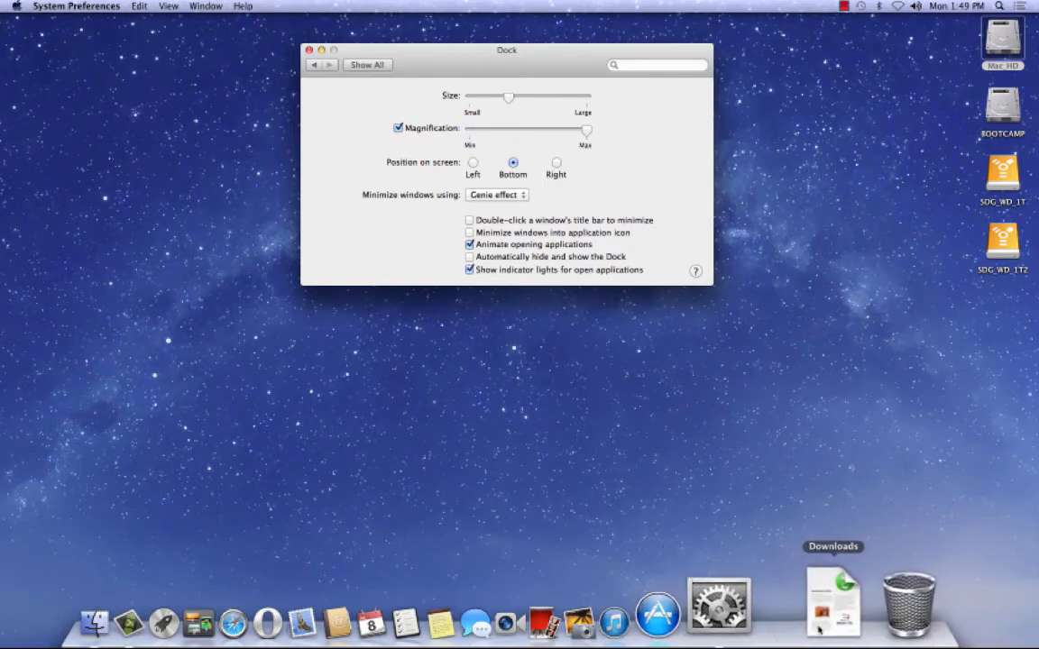
Launch iTunes and quit it again
left_click(703, 613)
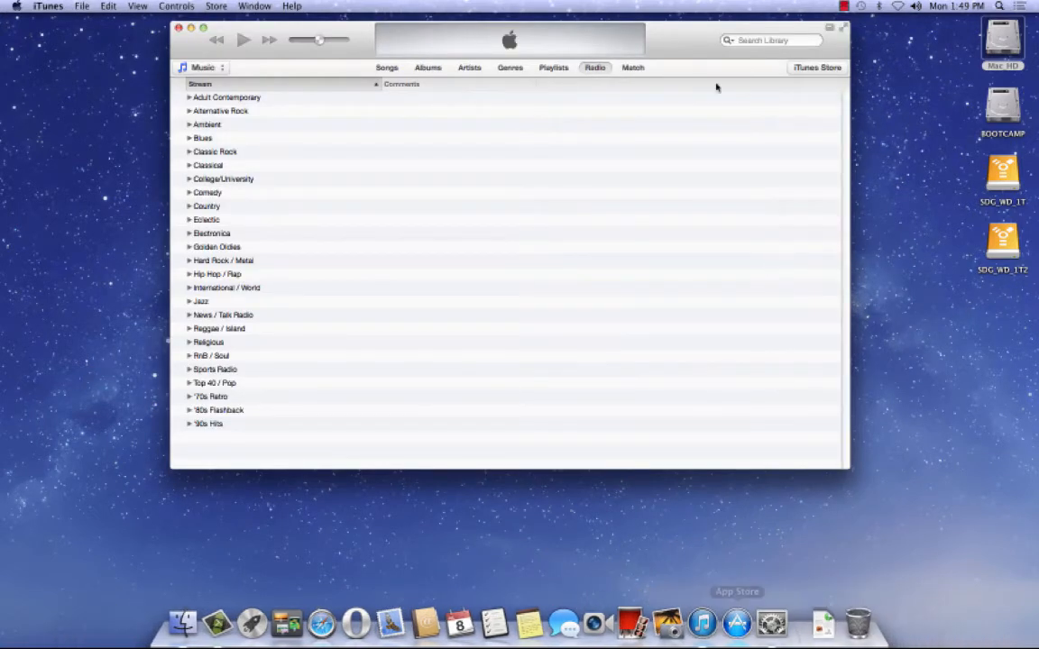
key("super+q")
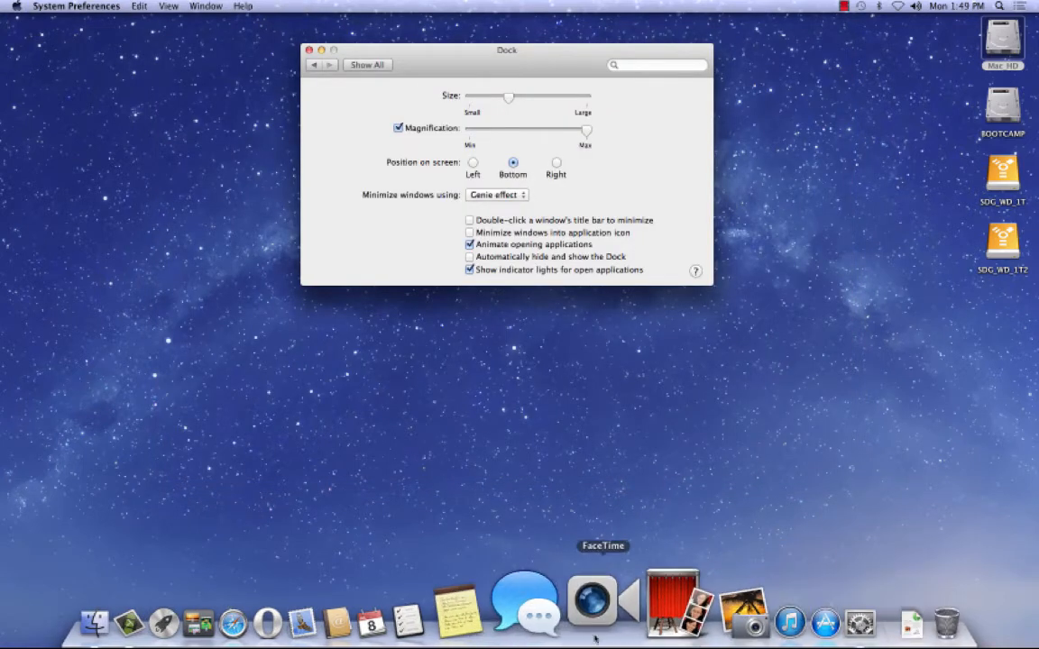
Open Messages, stay in its iMessage setup without signing in, and move its window just below the Dock preferences window
left_click(577, 620)
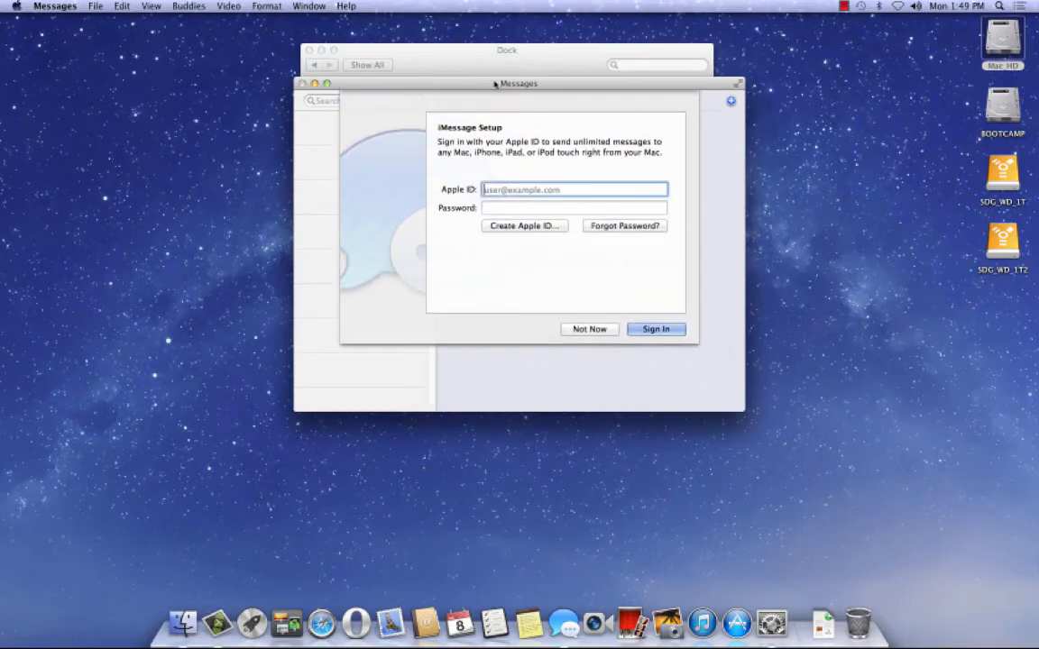
left_click(589, 329)
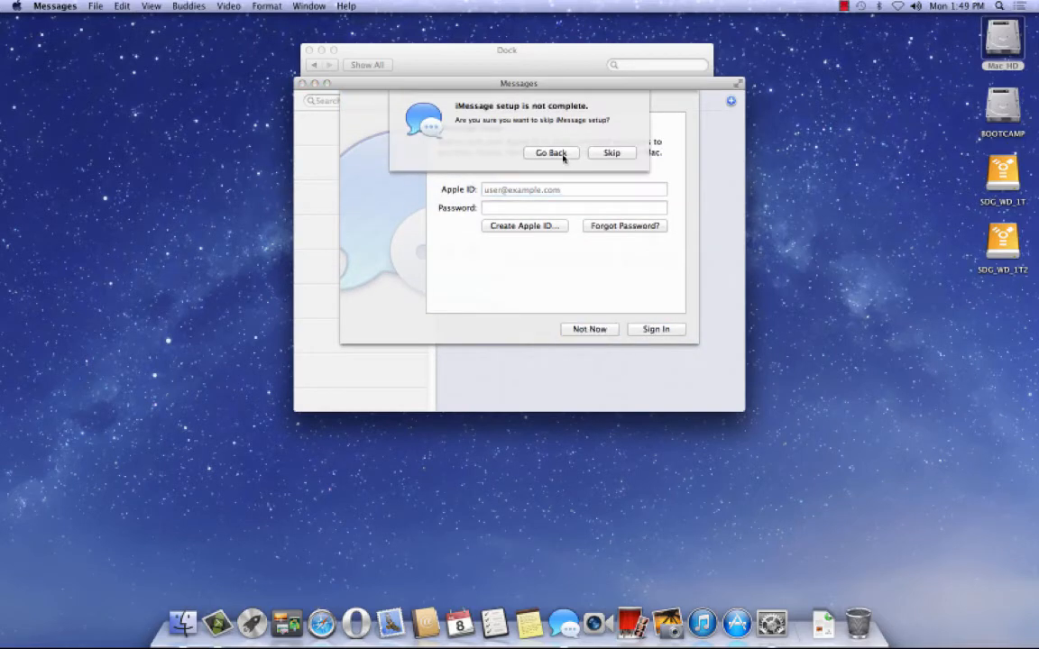
left_click(557, 152)
left_click_drag(446, 85, 447, 300)
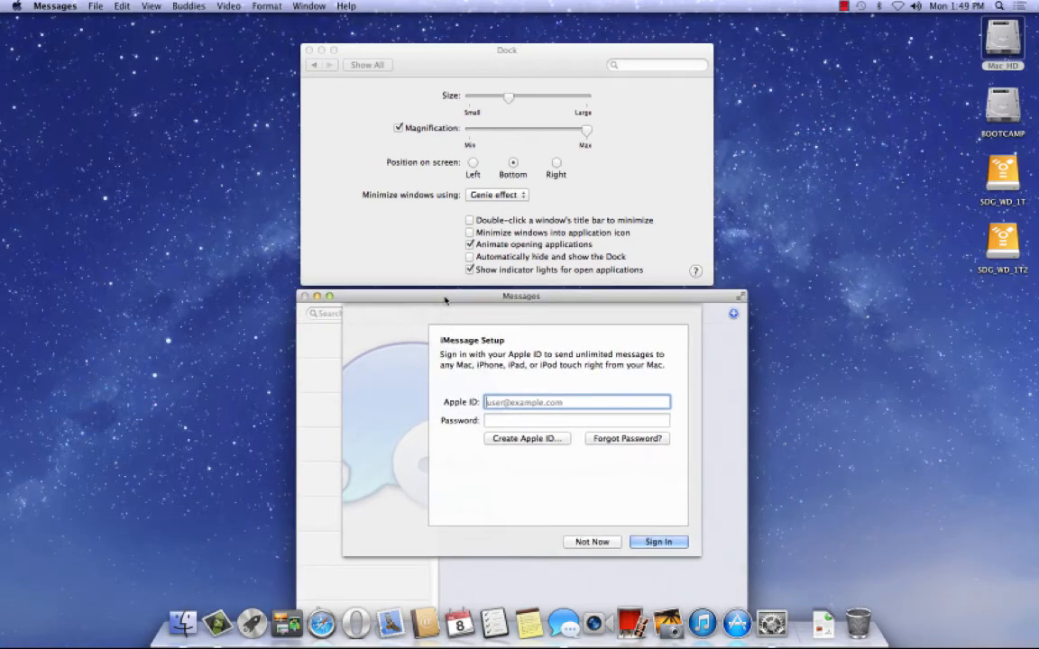
mouse_move(620, 299)
left_mouse_down()
mouse_move(633, 319)
mouse_move(622, 302)
left_mouse_up()
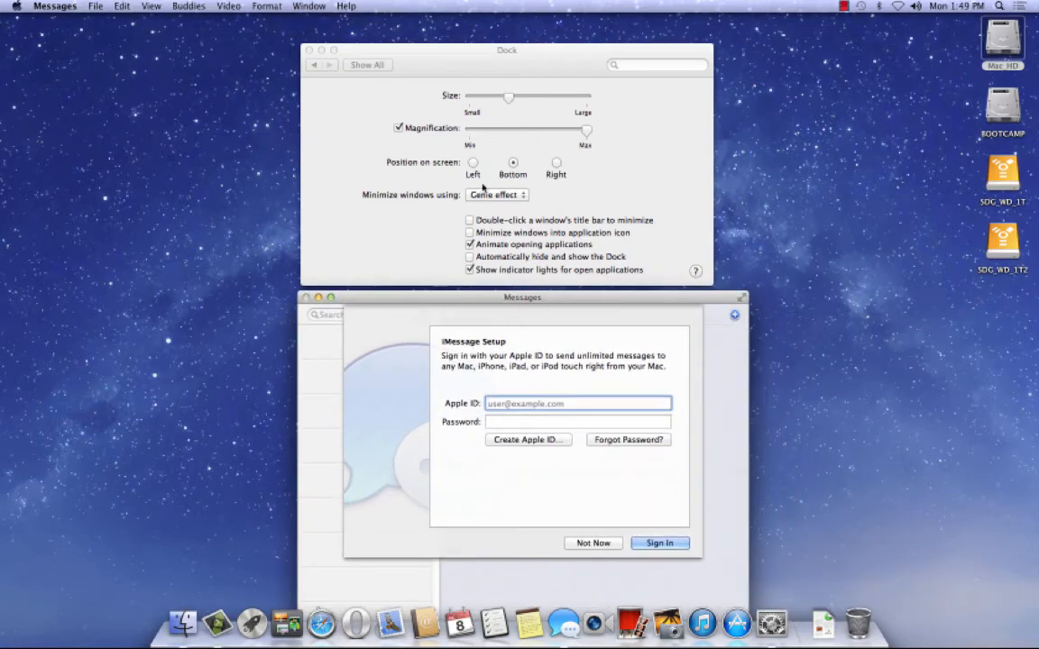
Enable minimizing windows from their title bar, and test it by minimizing and restoring the Messages window
left_click(470, 220)
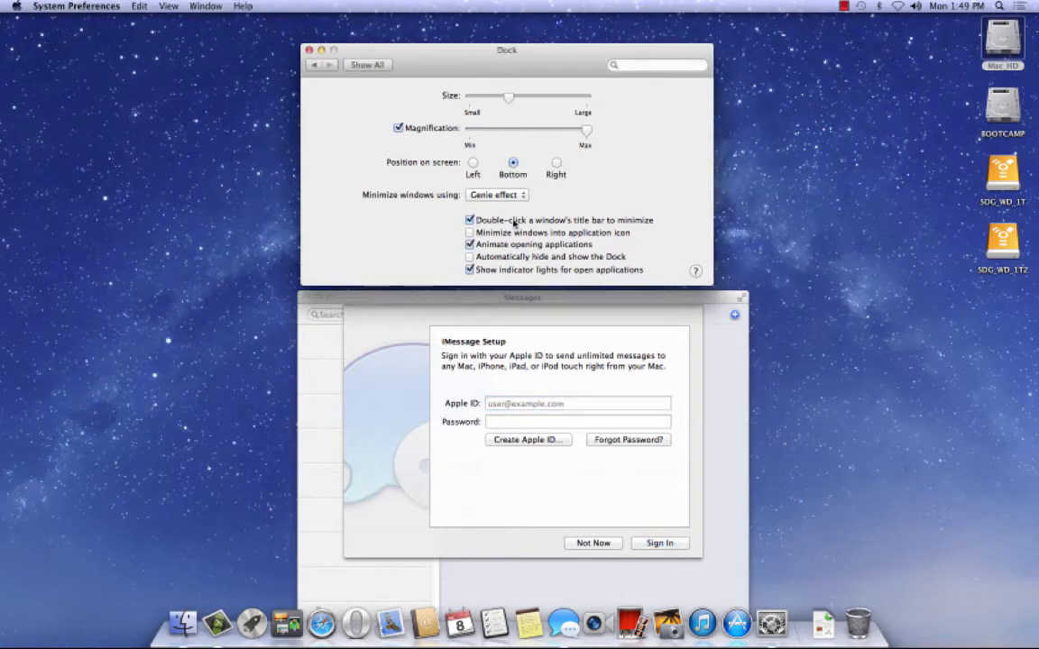
left_click(476, 297)
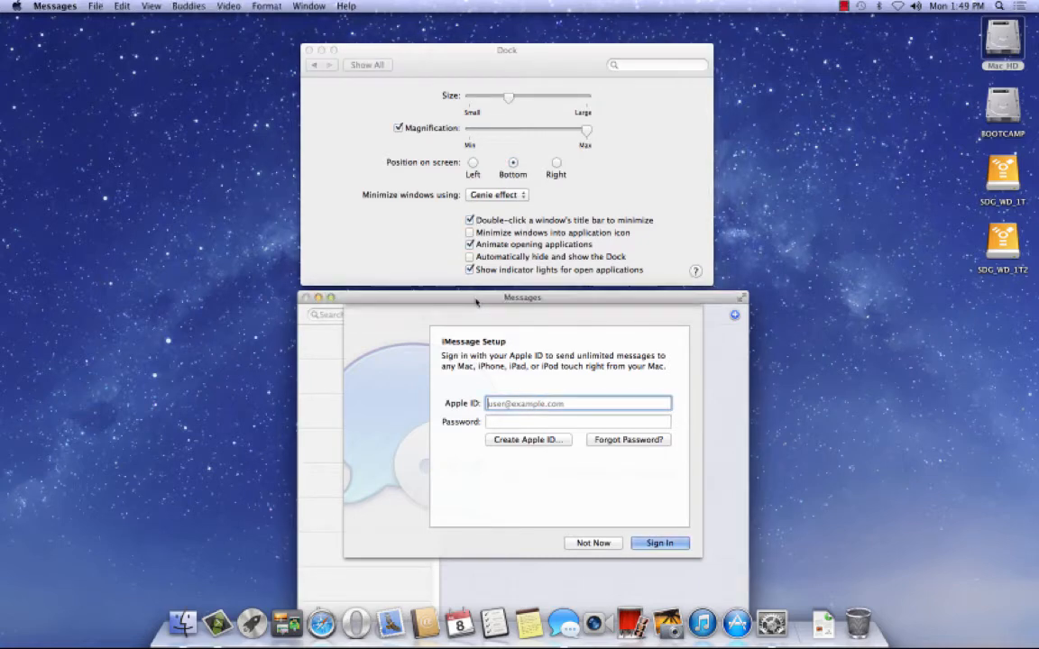
double_click(476, 298)
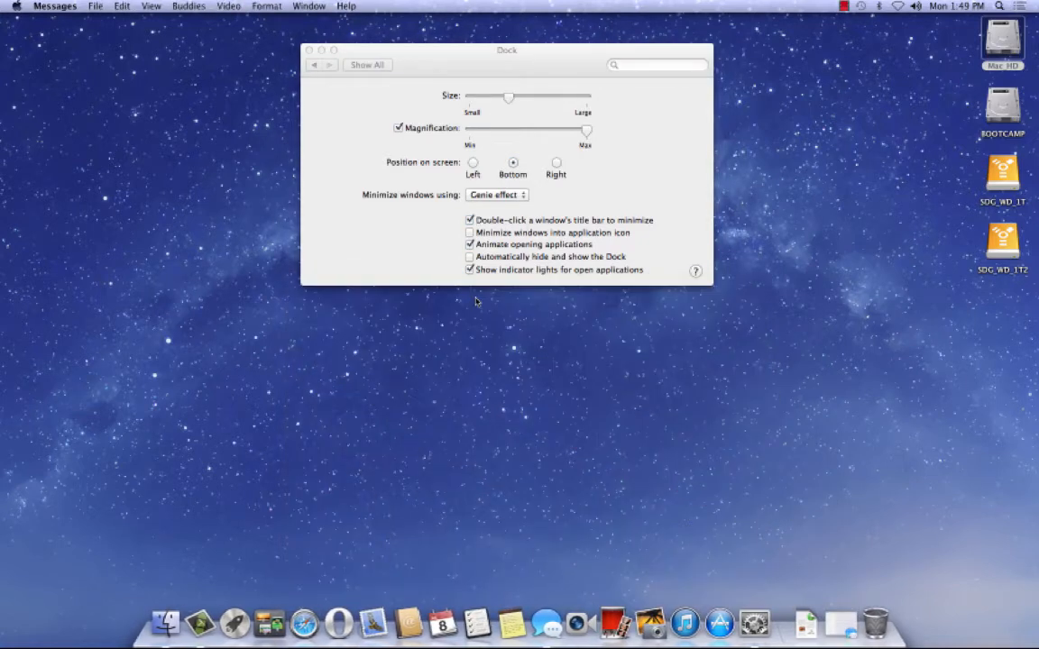
left_click(843, 622)
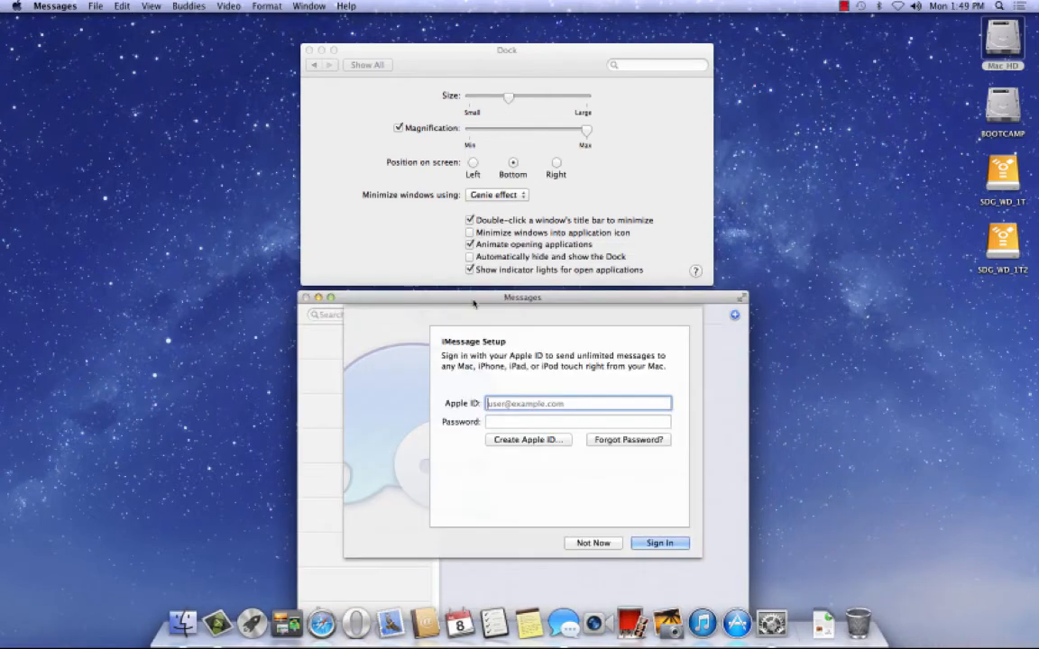
Minimize the Messages window again from its title bar and return to the Dock preferences
left_click(470, 220)
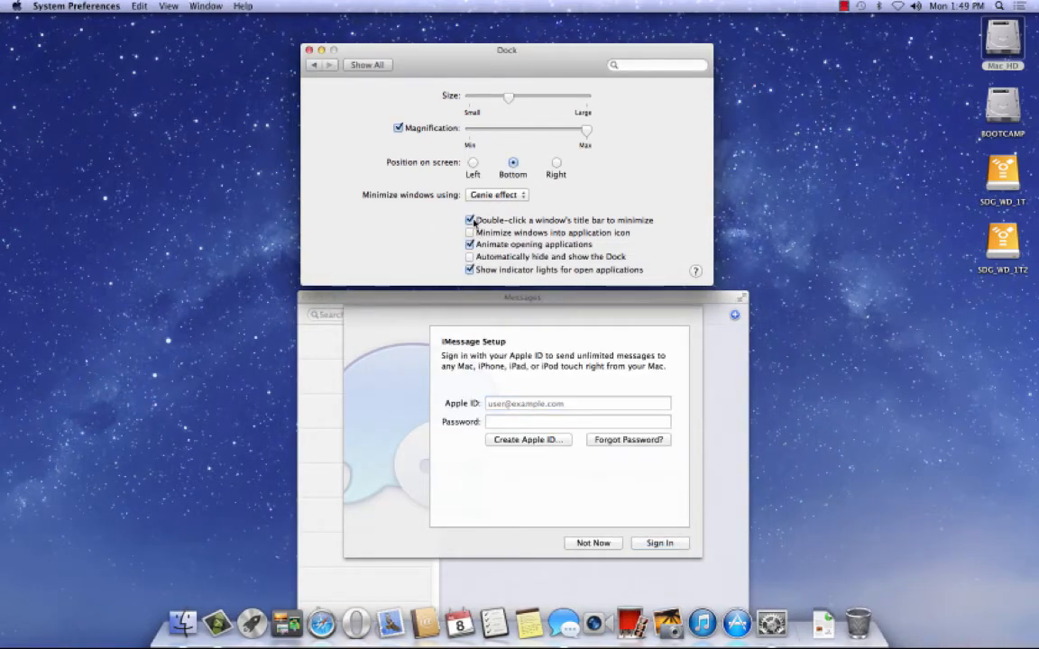
double_click(473, 299)
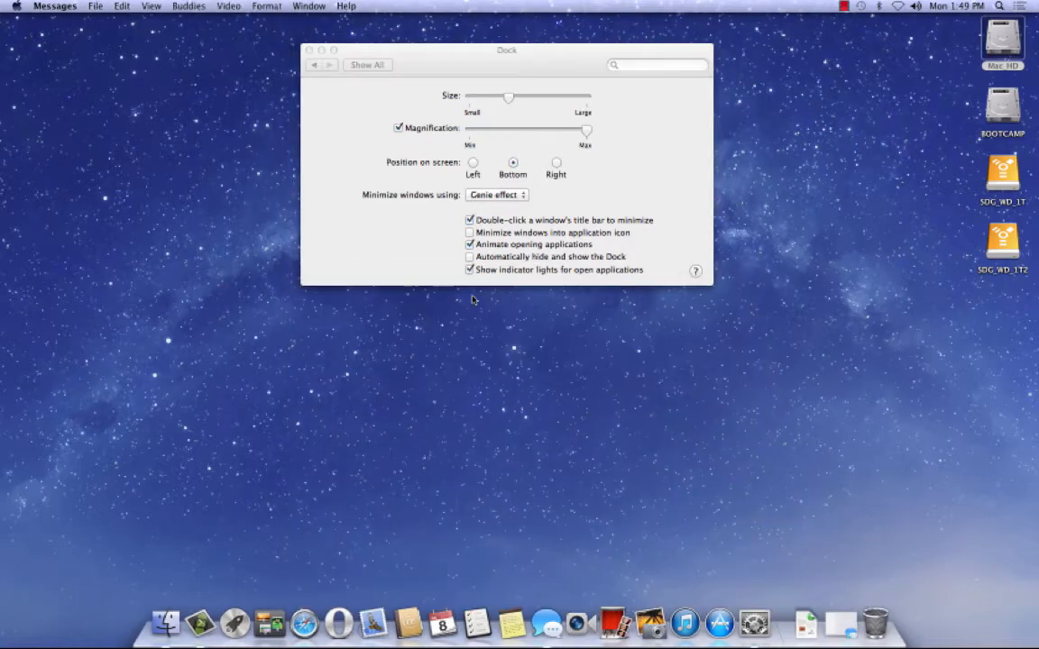
left_click(513, 216)
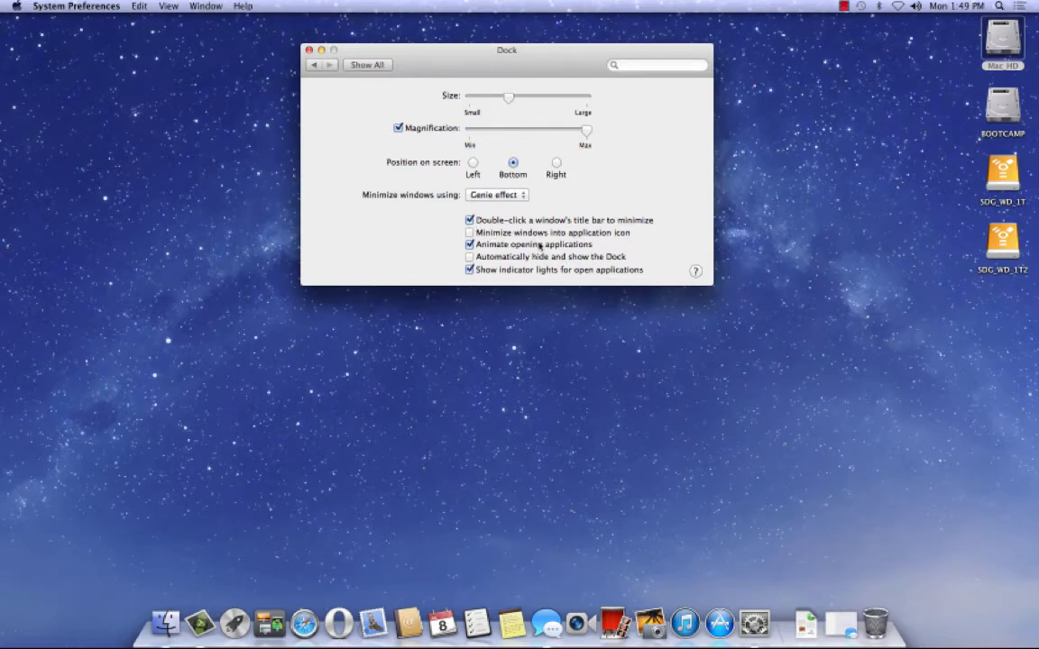
Open the Mission Control preferences, show the Dashboard with its assigned shortcut and return to the settings
left_click(363, 65)
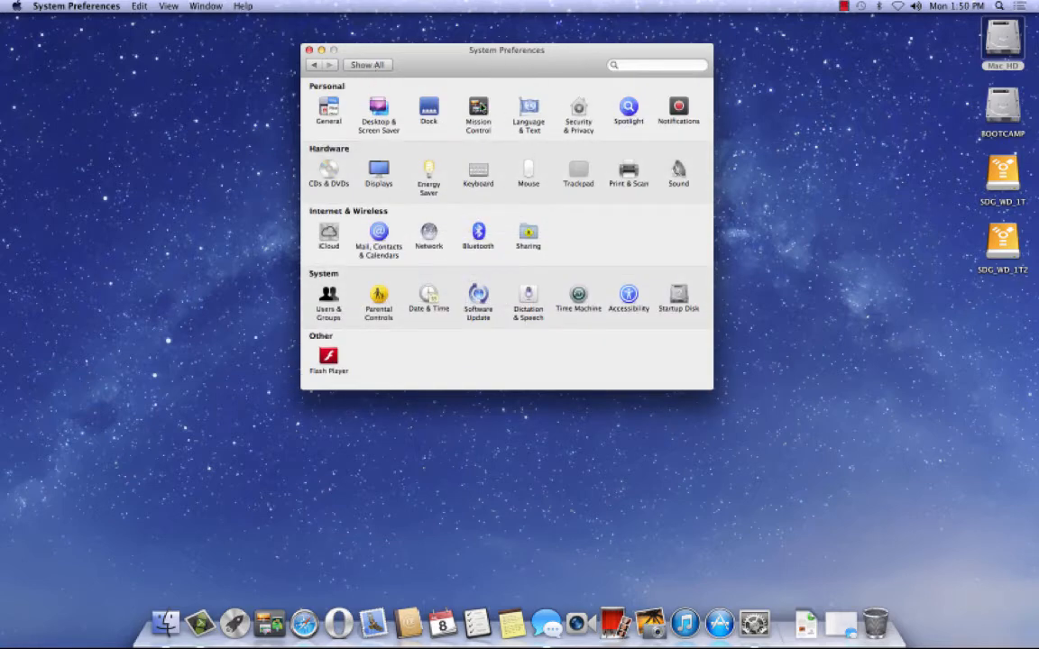
left_click(479, 110)
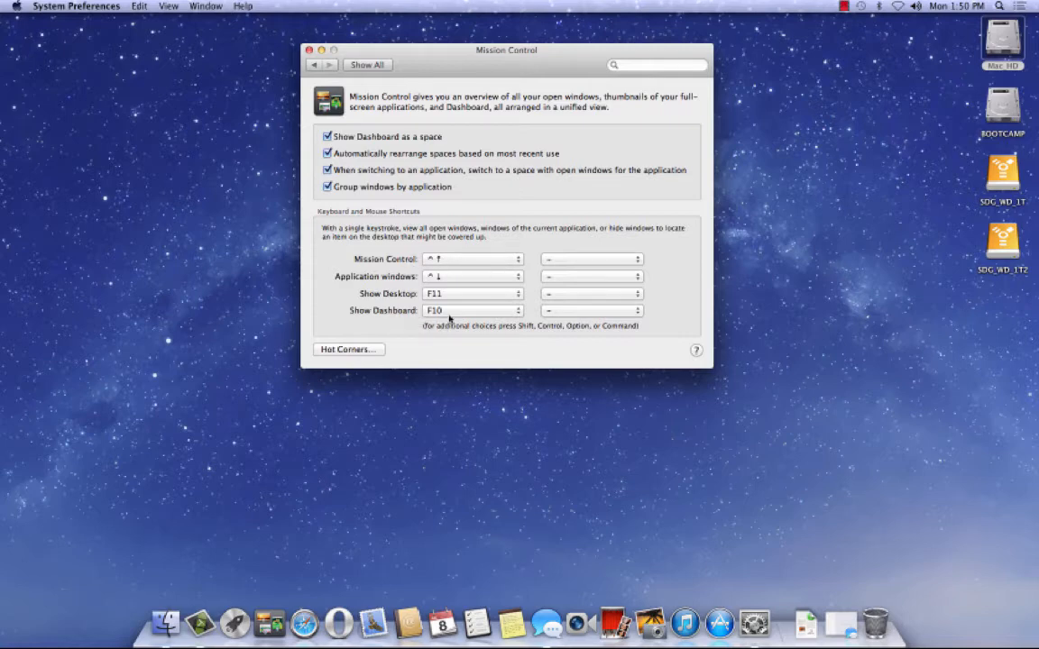
key("F10")
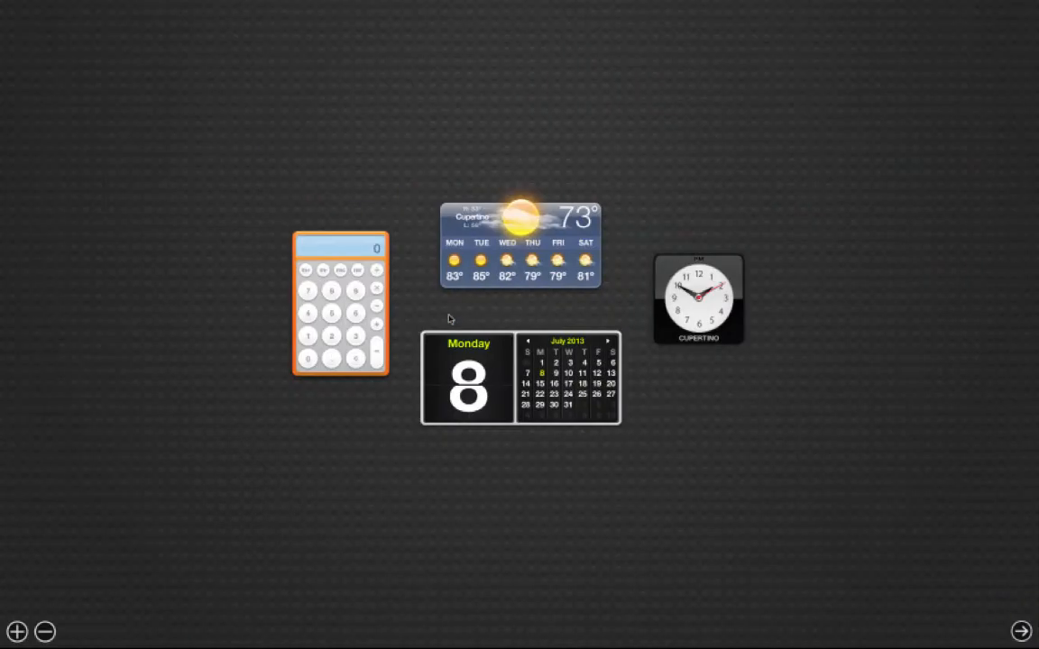
key("F10")
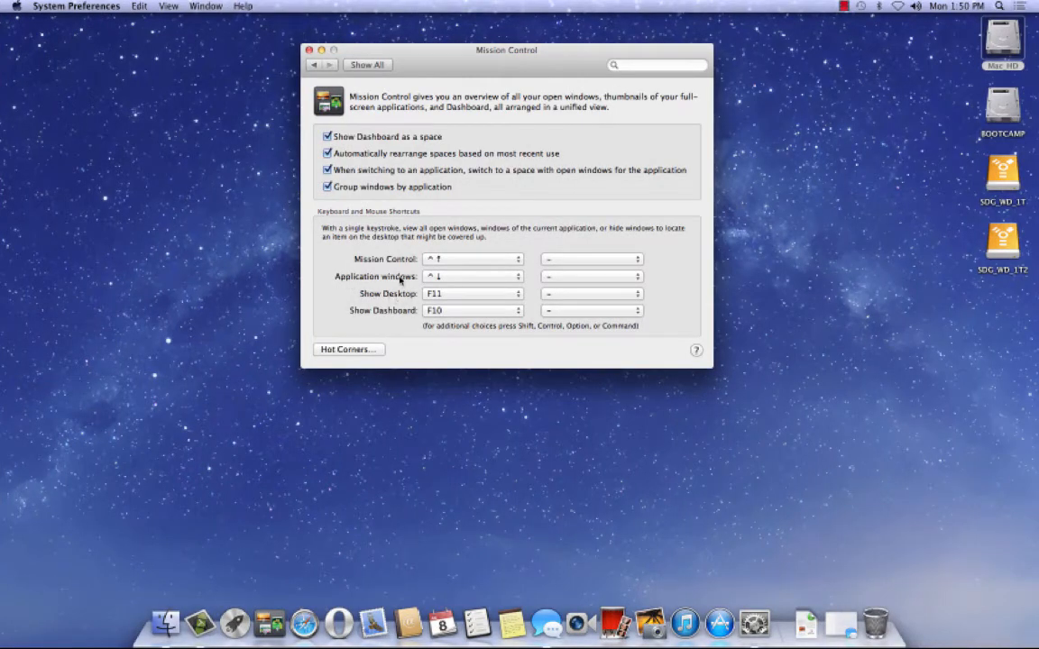
Open the Language & Text preferences and review the Text and Region settings, returning to the Language list
left_click(374, 66)
left_click(529, 108)
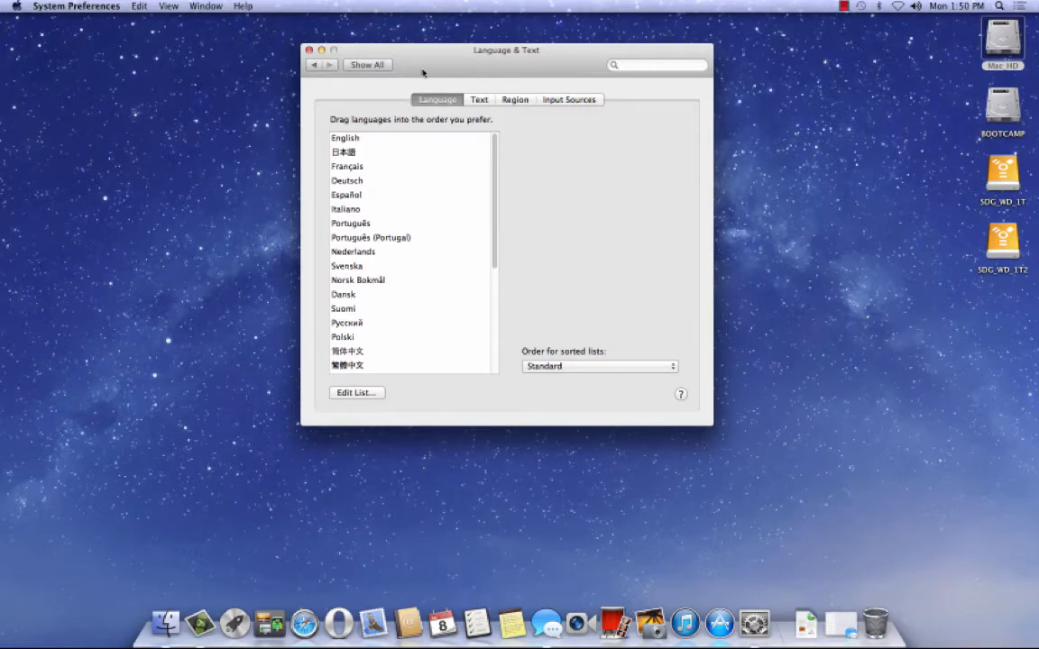
left_click(479, 100)
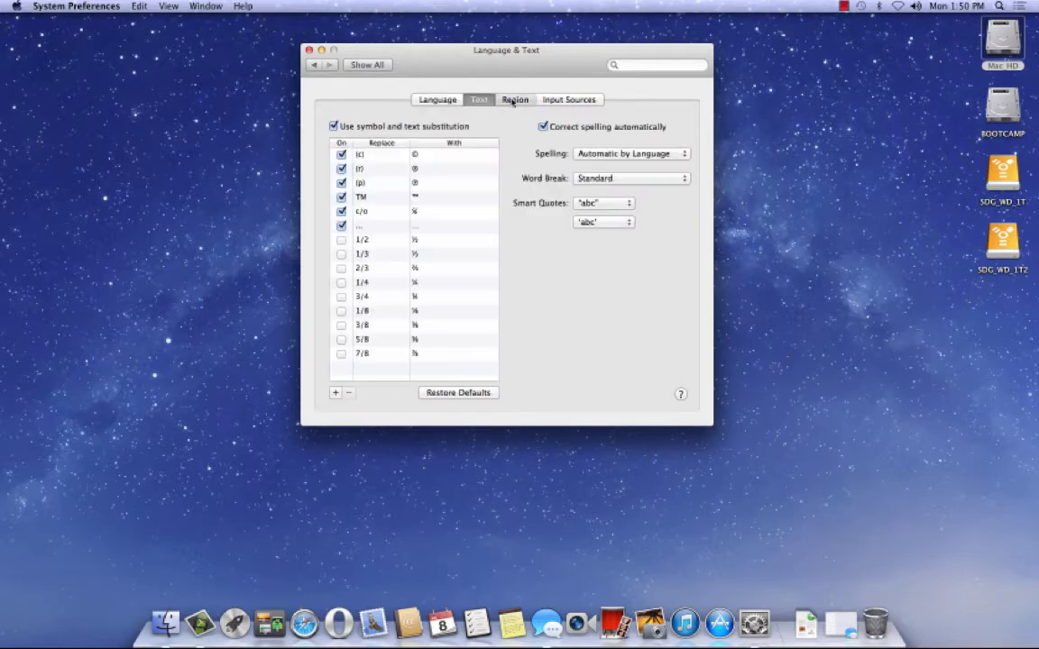
left_click(513, 100)
left_click(423, 97)
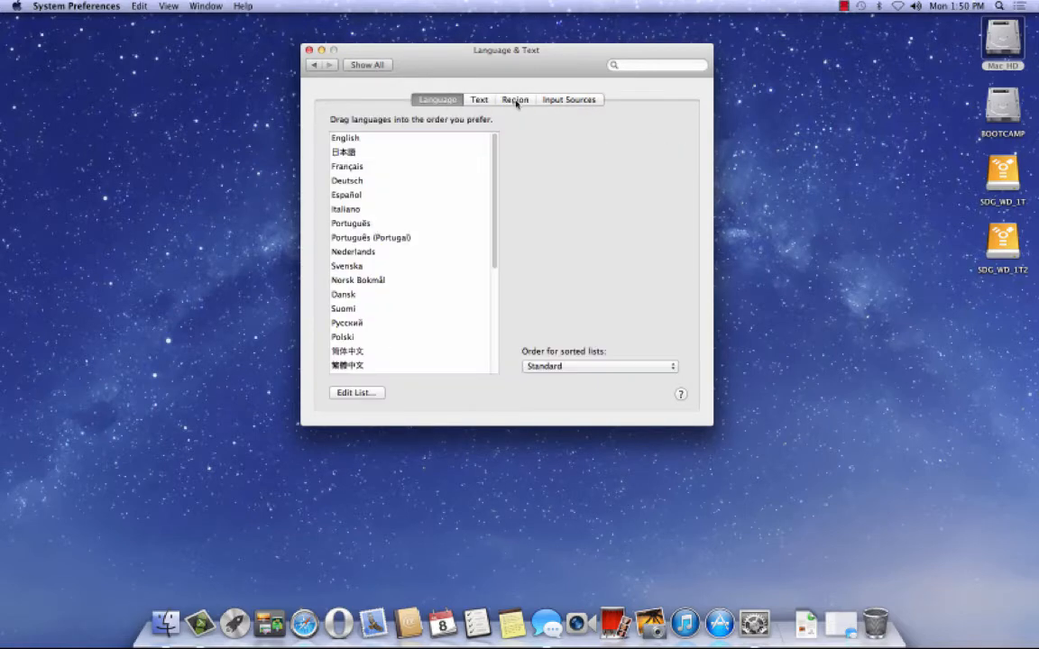
Leave the Language & Text preferences, open Security & Privacy and unlock it with the account password
left_click(479, 99)
left_click(441, 101)
left_click(376, 69)
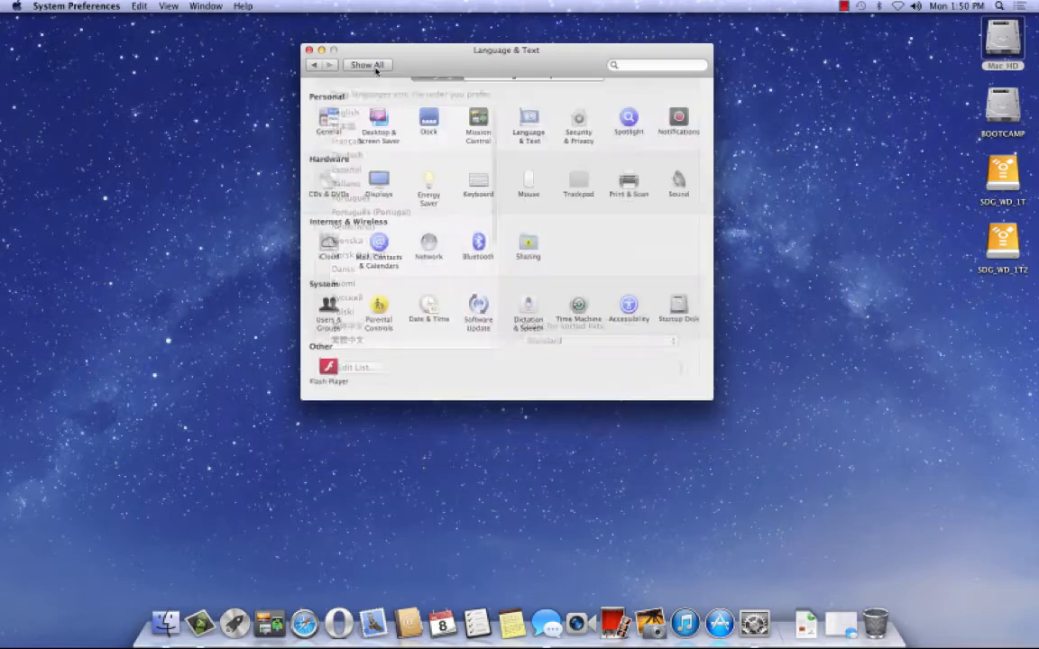
left_click(578, 113)
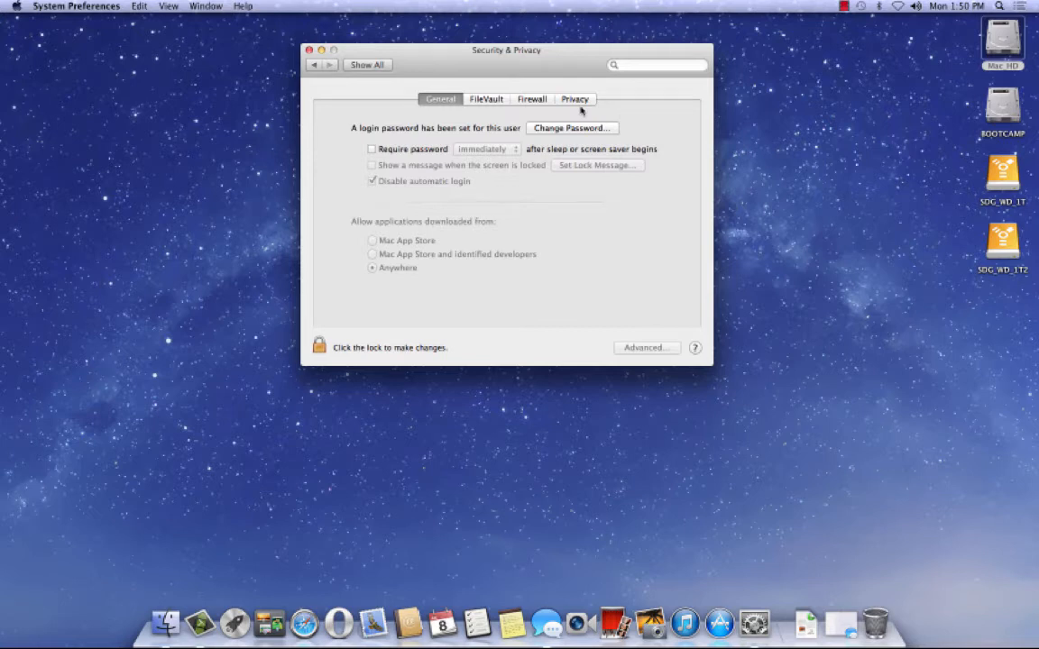
left_click(318, 345)
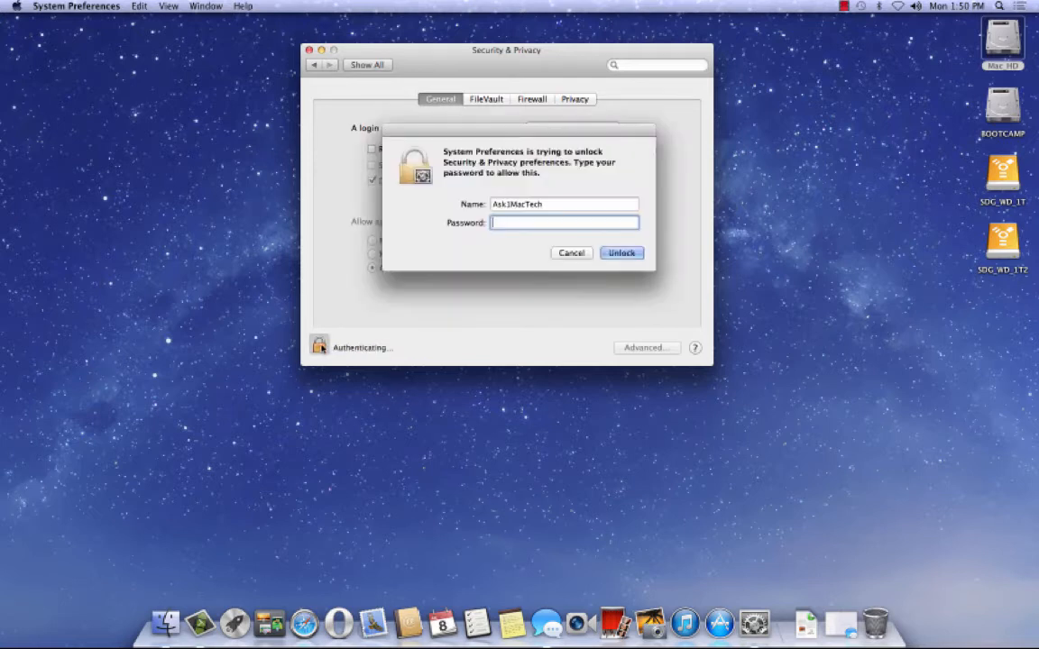
type("••••••••")
left_click(611, 255)
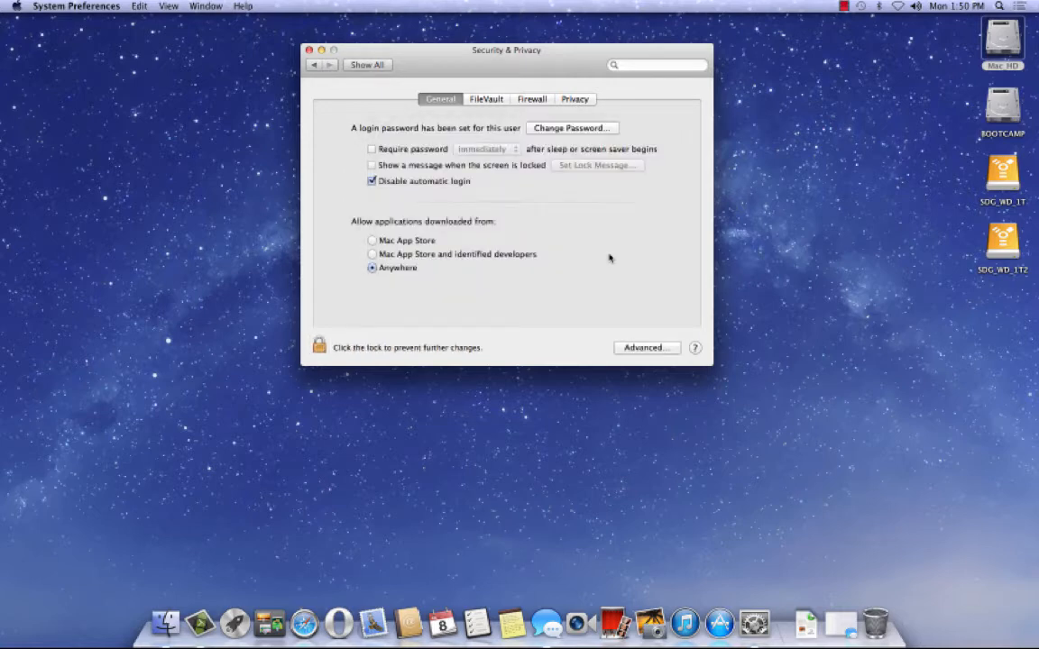
Try allowing applications only from the Mac App Store and identified developers, and switch the allowed download source back to Anywhere
left_click(373, 255)
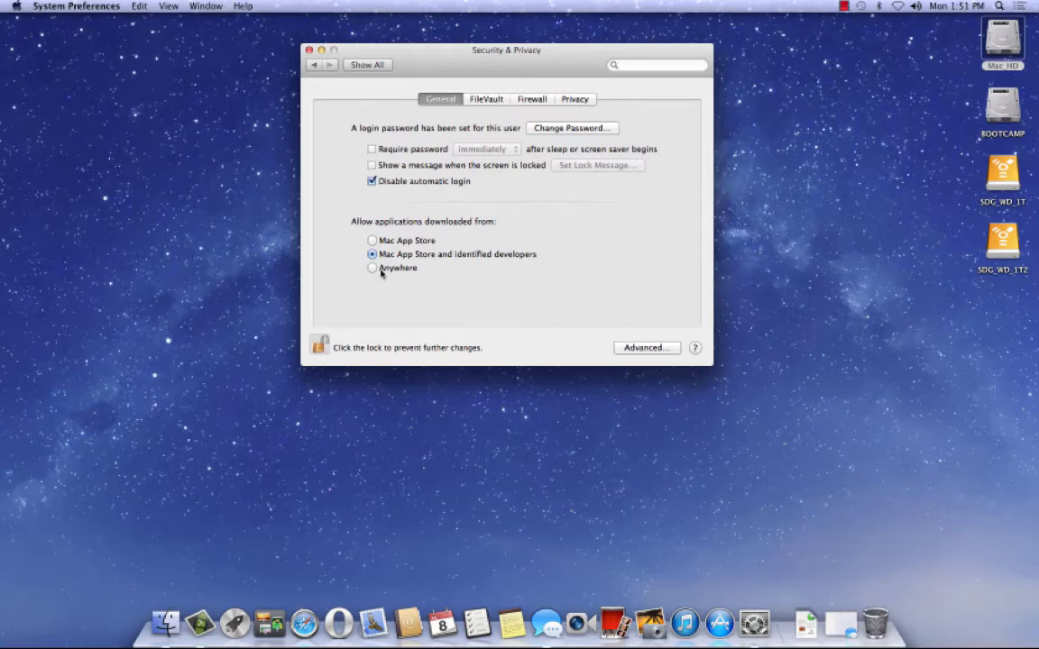
left_click(365, 64)
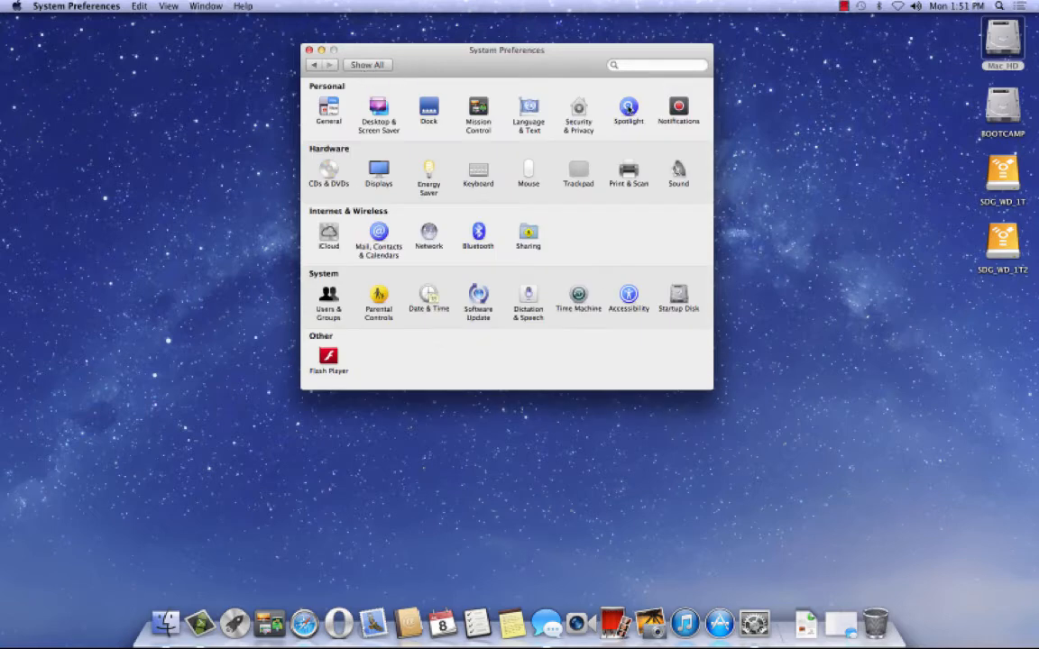
left_click(579, 108)
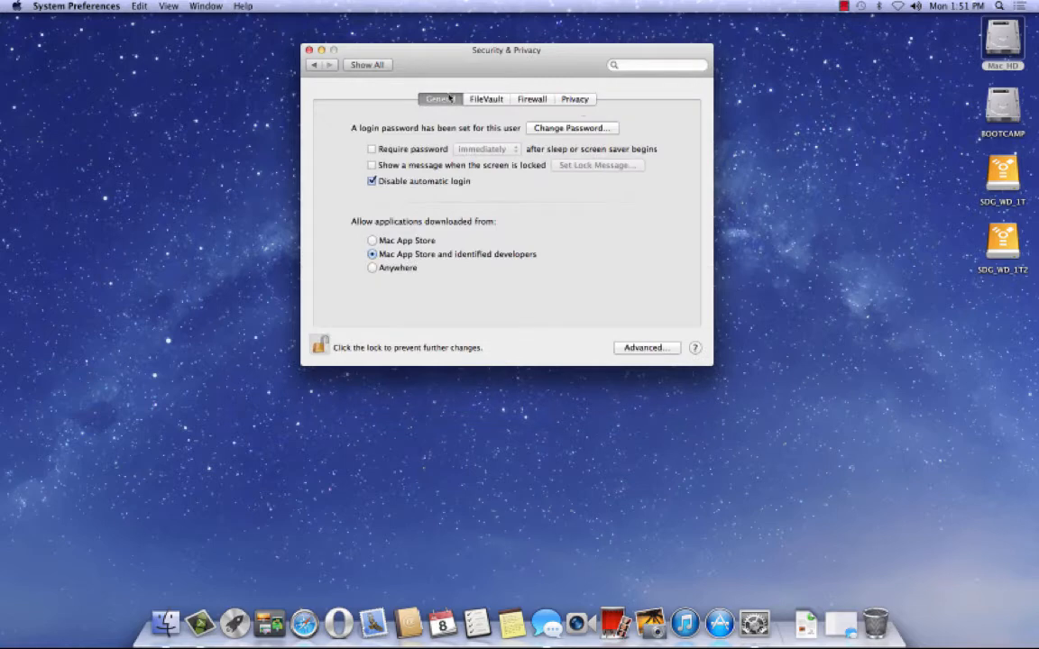
left_click(373, 268)
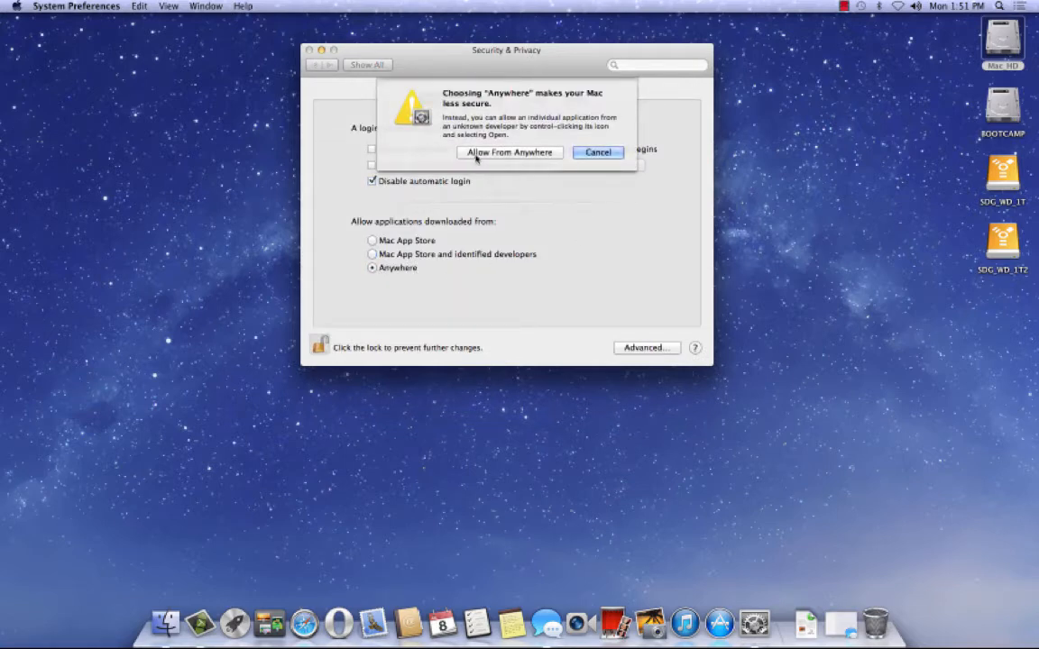
left_click(509, 154)
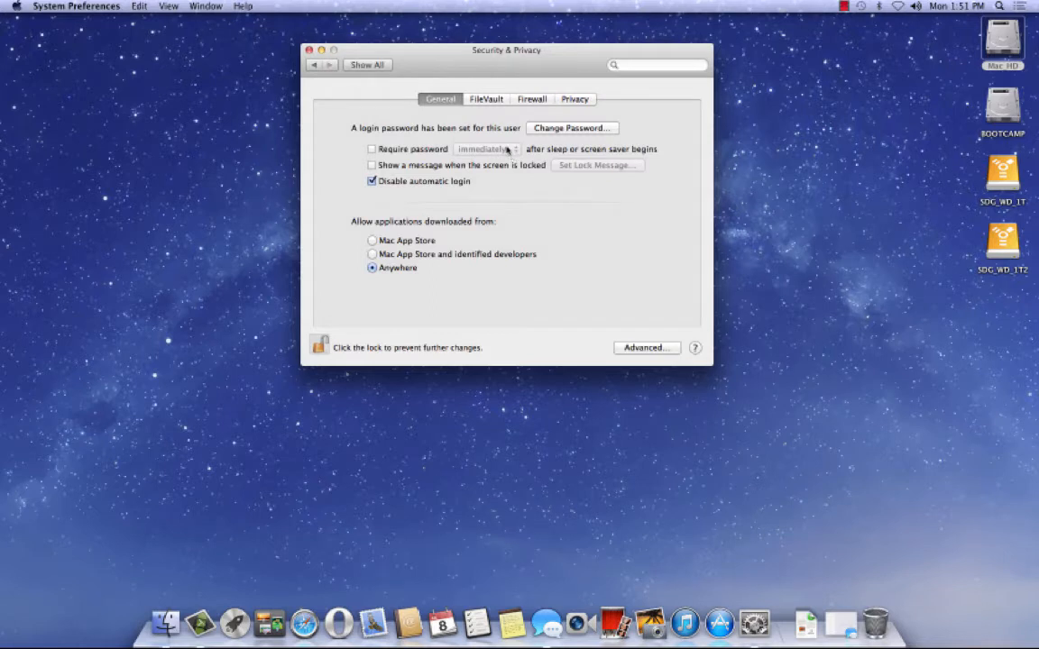
Review the FileVault, Firewall and Privacy settings of Security & Privacy and return to its General settings
left_click(493, 100)
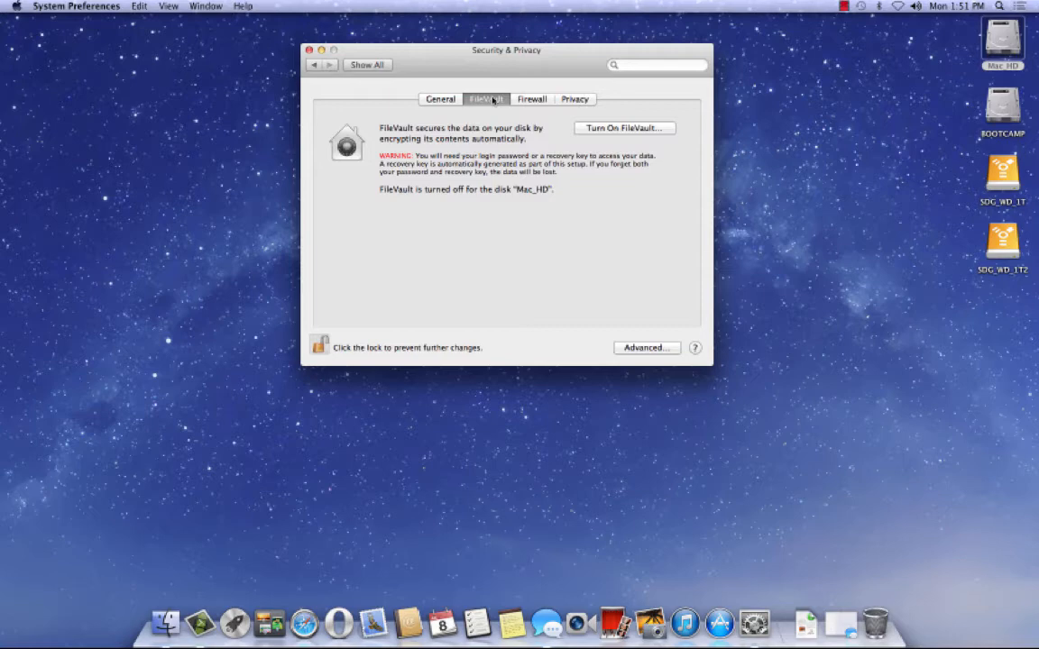
left_click(540, 100)
left_click(581, 101)
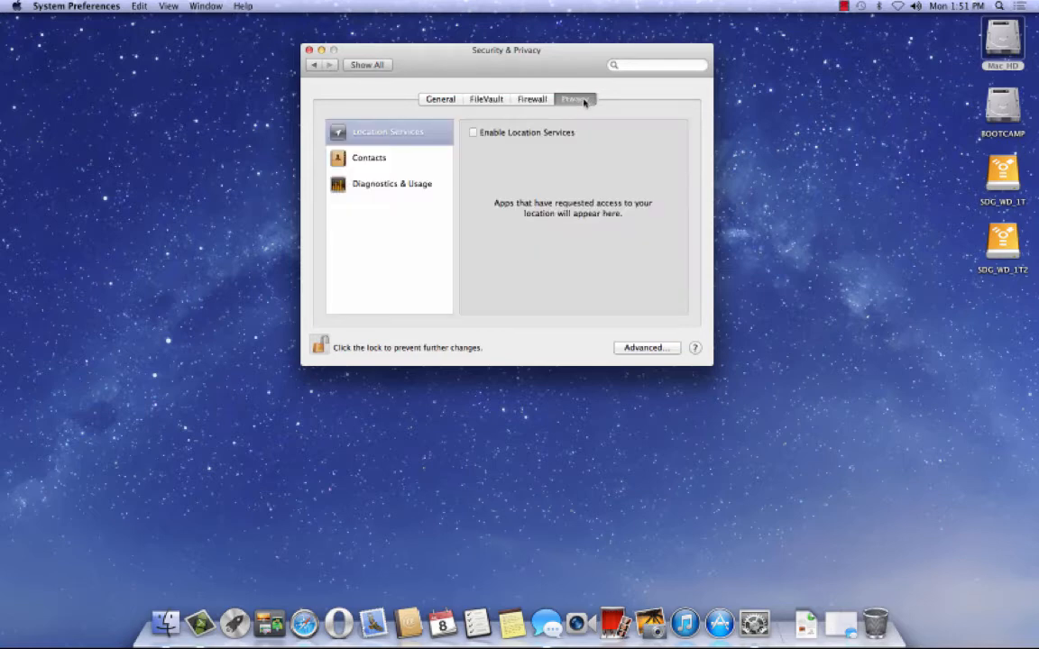
left_click(437, 101)
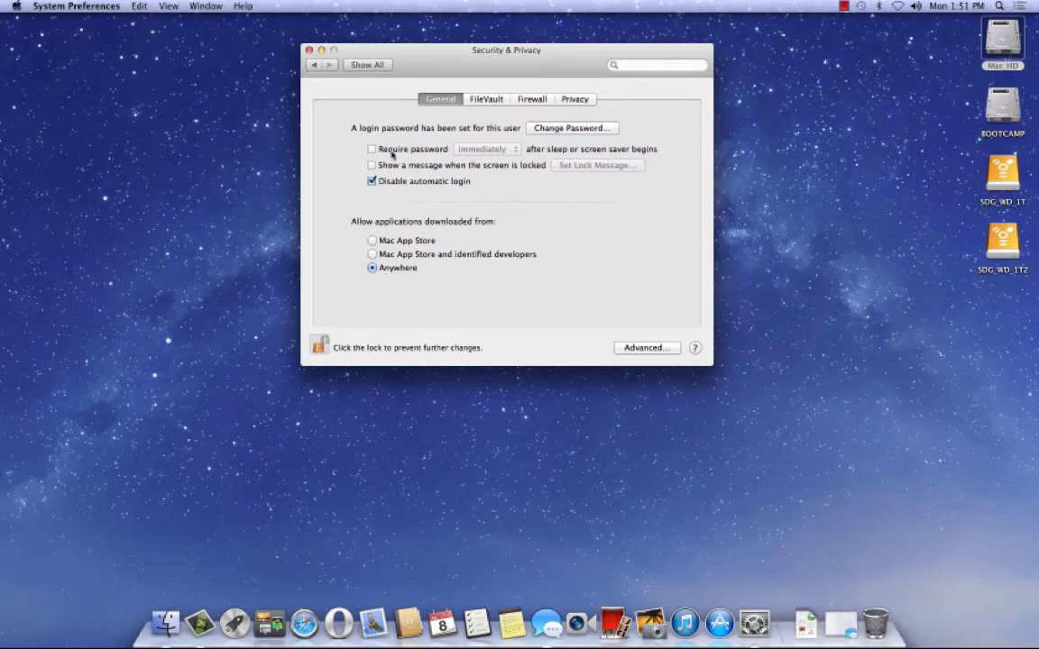
Require a password immediately after sleep or screen saver begins
left_click(372, 150)
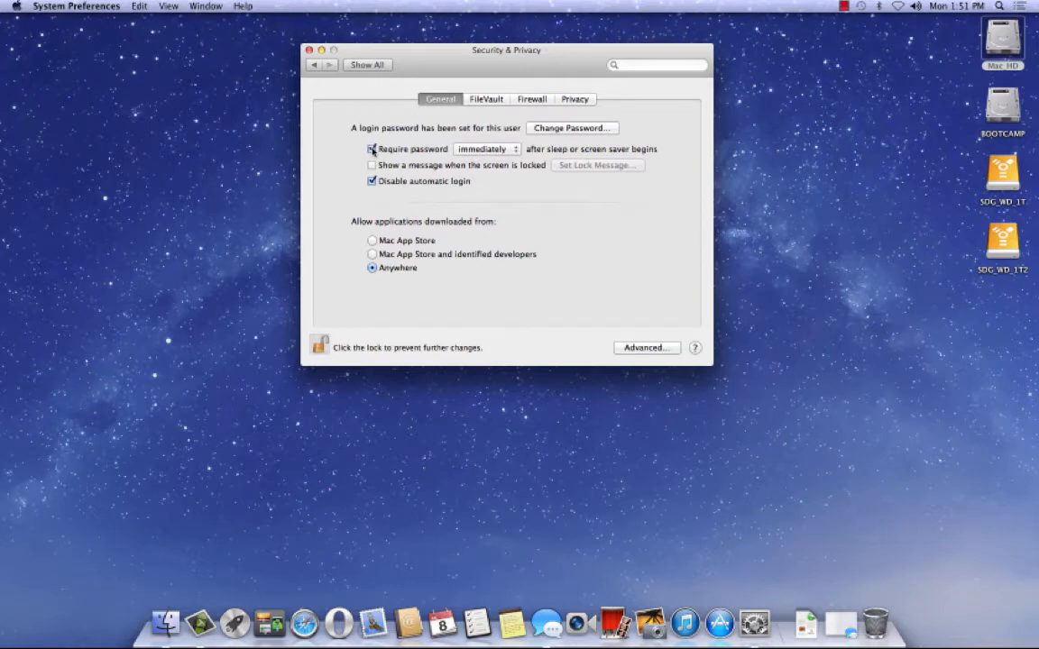
left_click(494, 150)
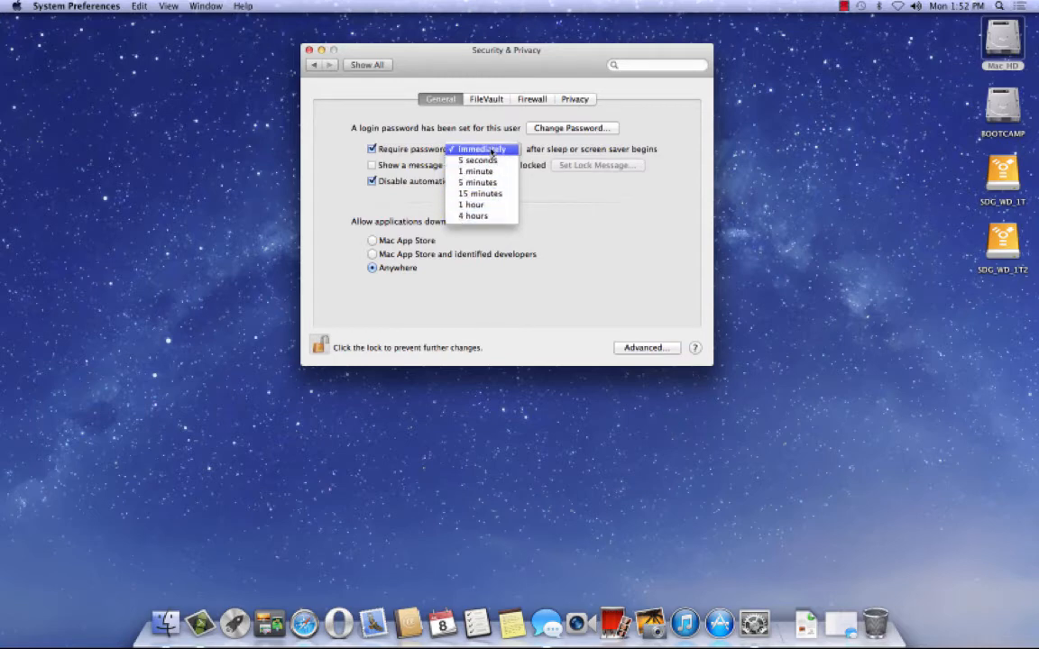
left_click(490, 151)
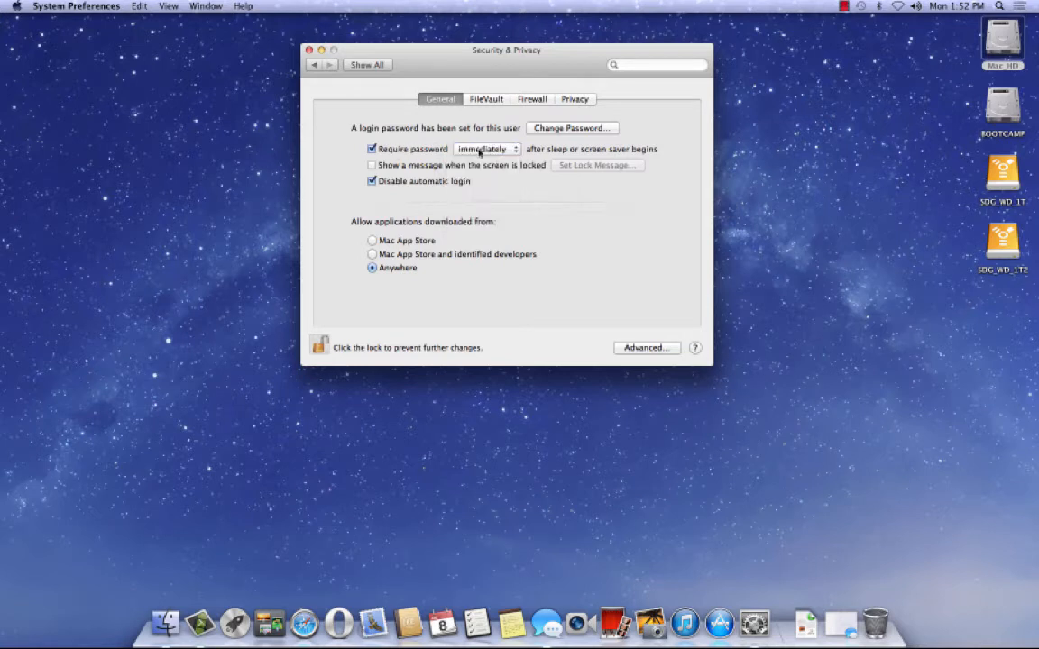
left_click(843, 6)
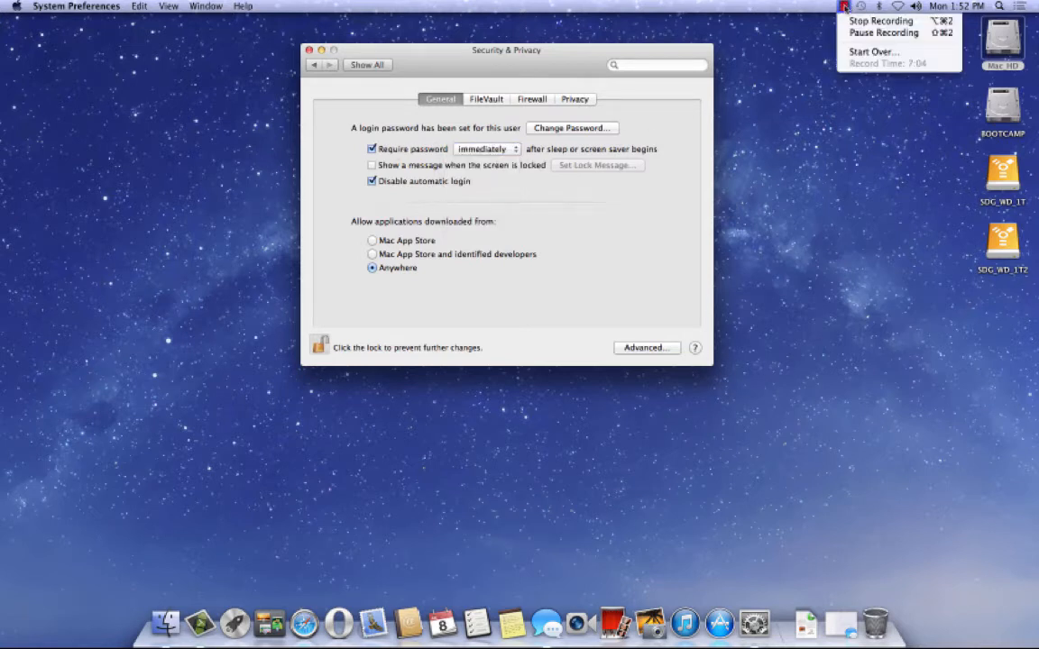
left_click(859, 34)
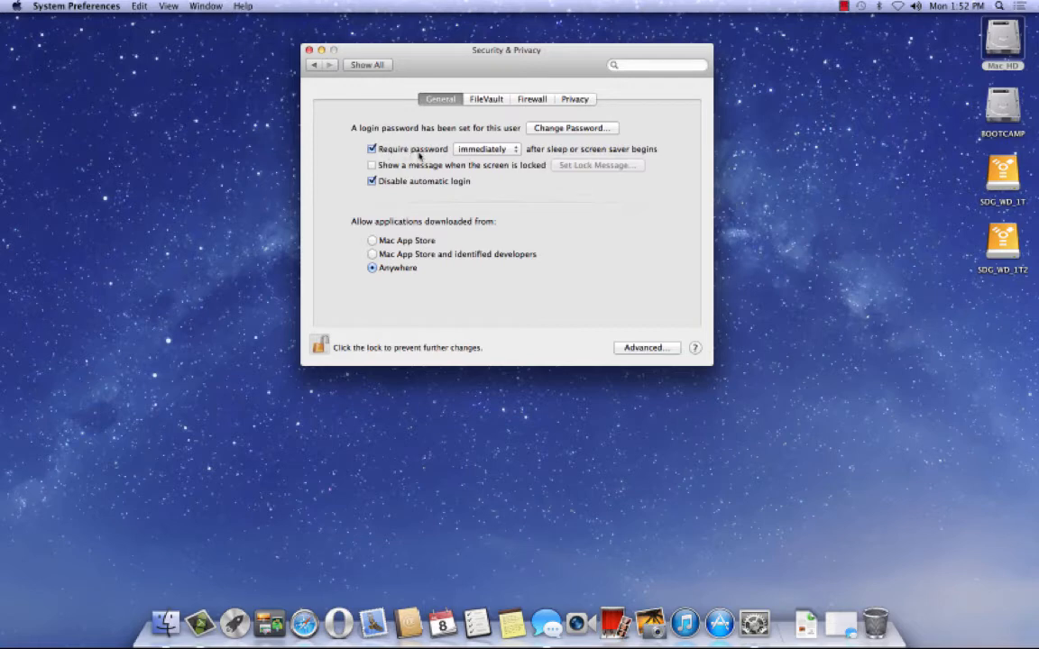
left_click(483, 150)
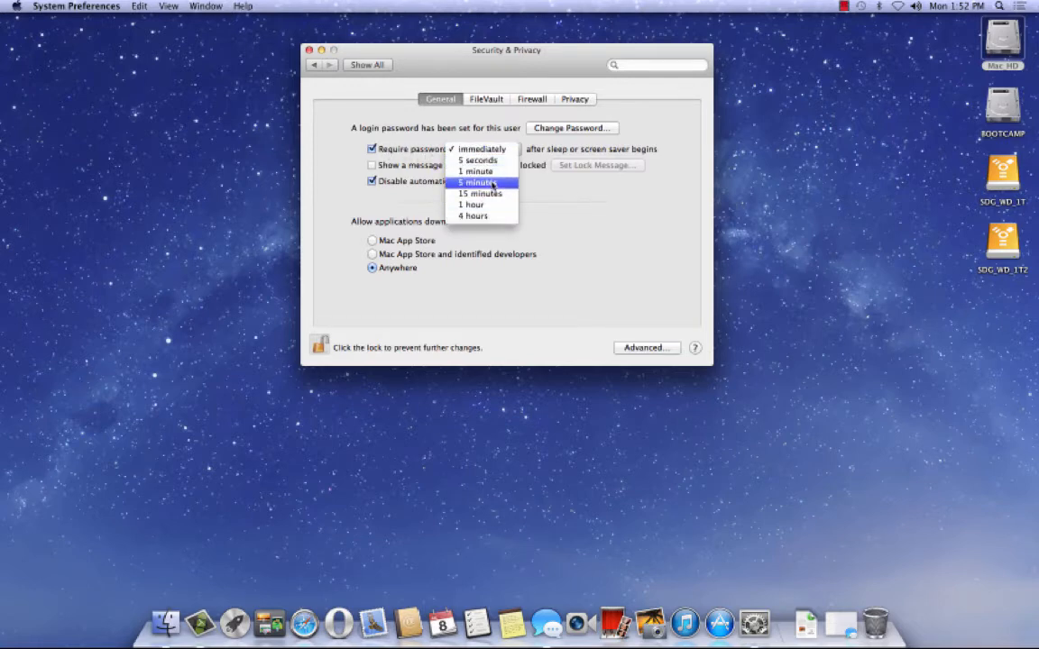
left_click(483, 149)
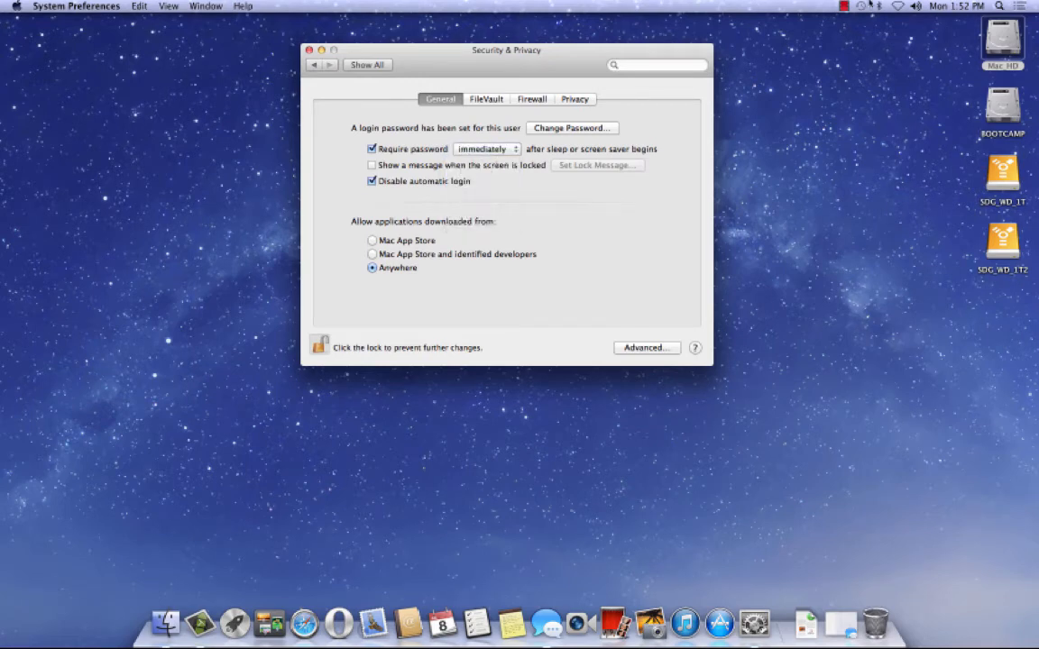
left_click(843, 6)
left_click(859, 34)
Set the password requirement after sleep or screen saver to 4 hours and return to the preferences overview
left_click(489, 151)
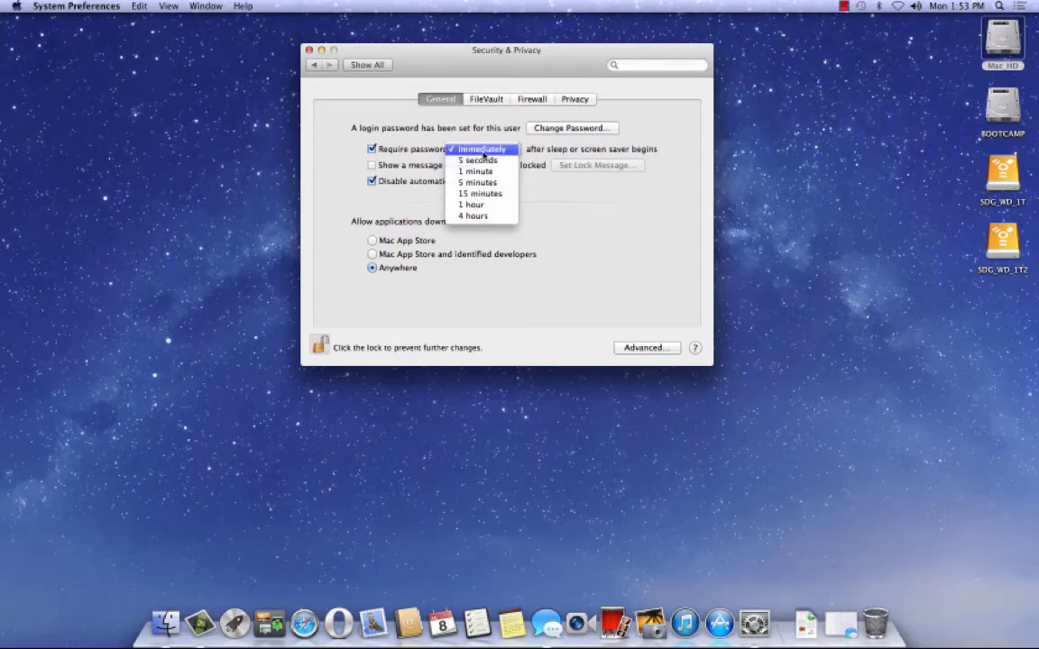
left_click(473, 216)
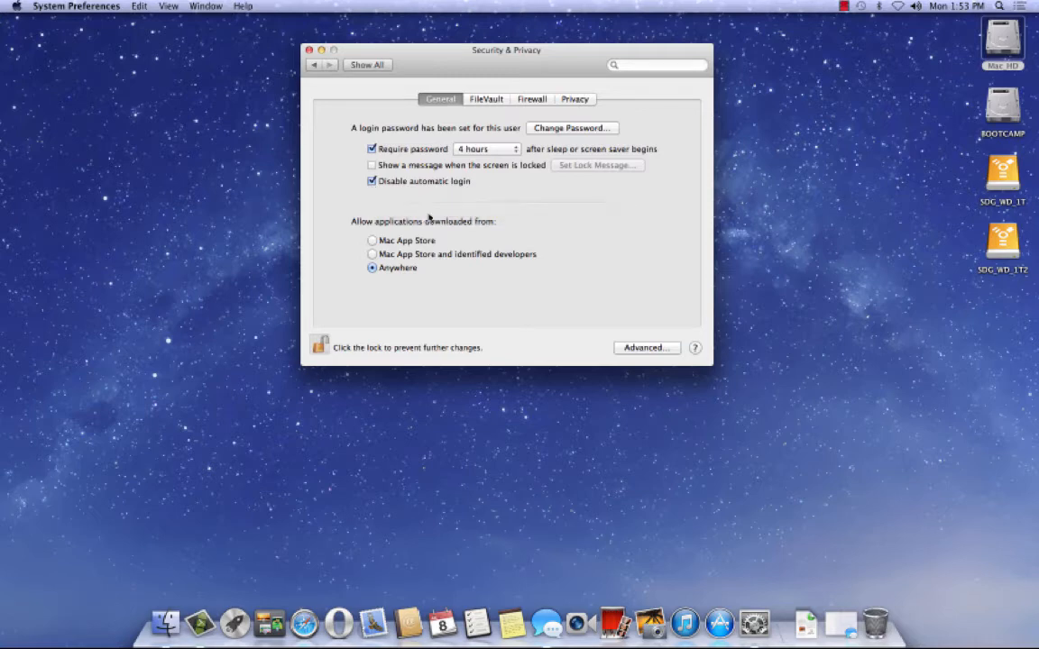
left_click(356, 65)
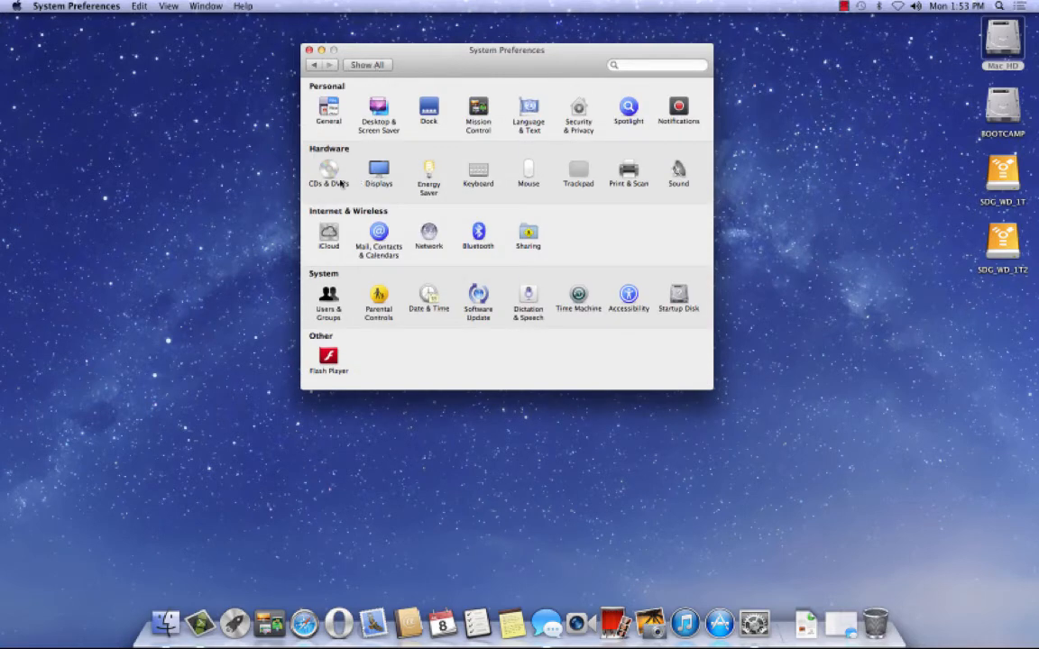
Open the Spotlight preferences, review the Privacy and Search Results settings and return to the preferences overview
left_click(631, 111)
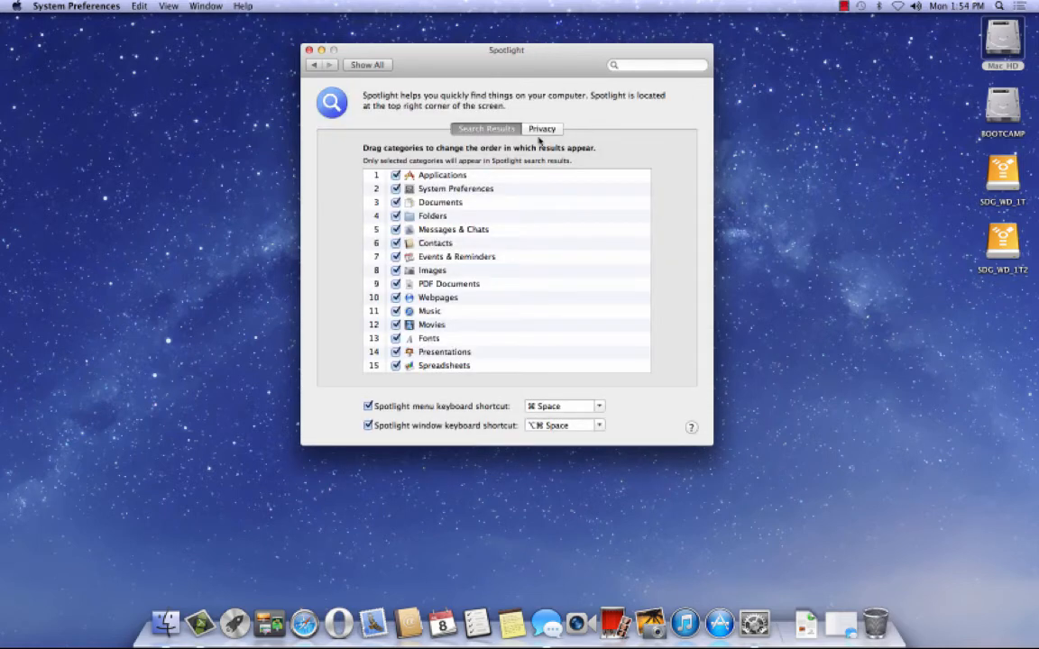
left_click(541, 130)
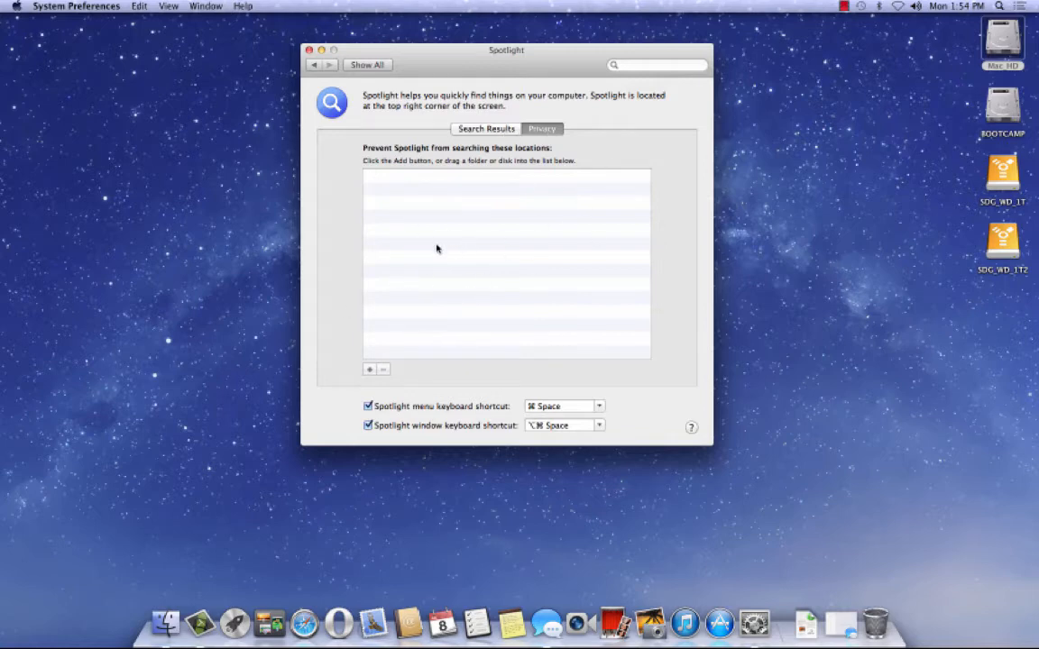
left_click(484, 131)
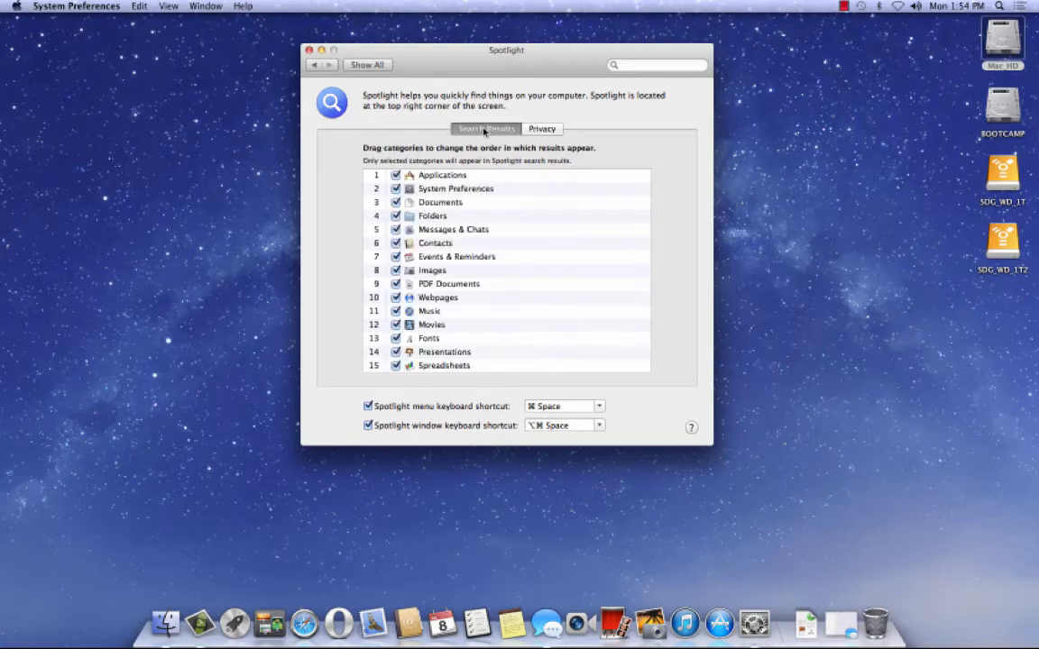
left_click(377, 67)
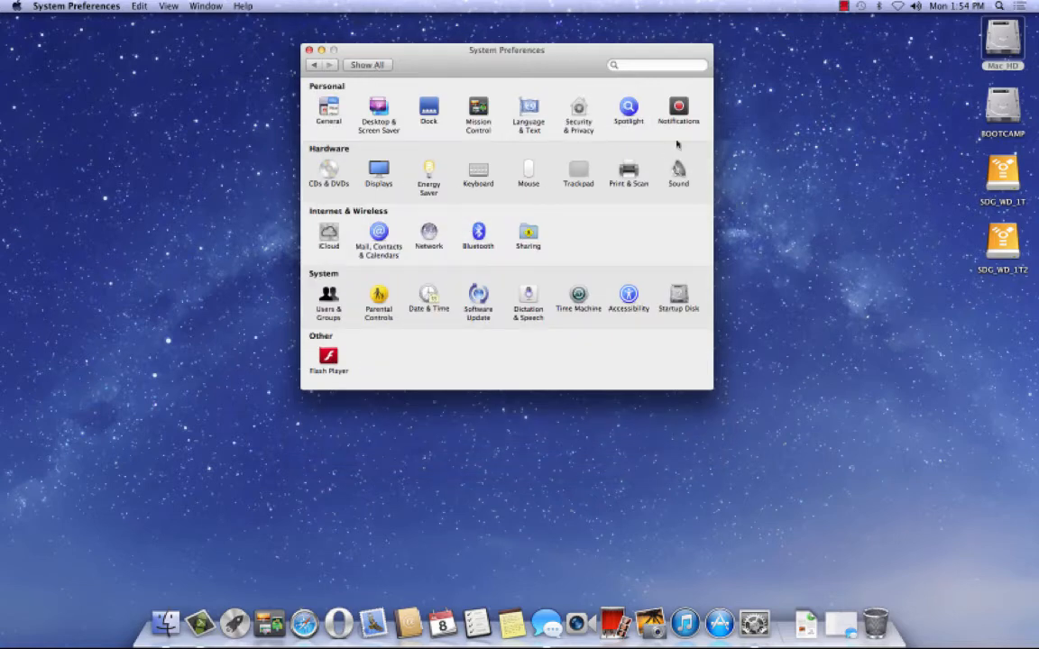
Open the Notifications preferences, show and hide Notification Center, look through its app list and return to the preferences overview
left_click(678, 108)
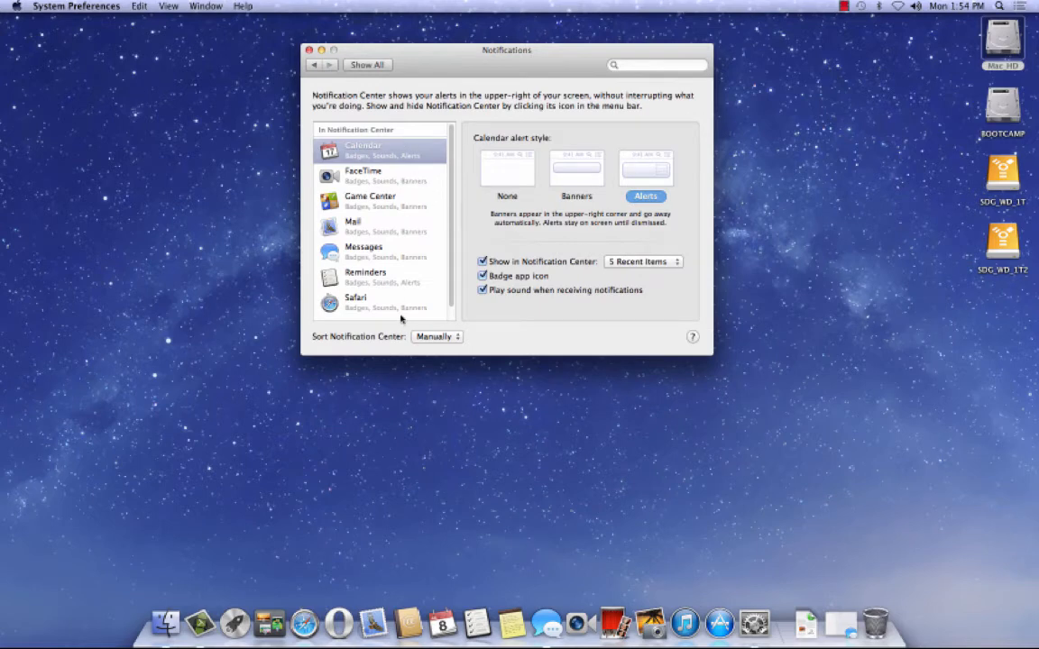
left_click(1019, 5)
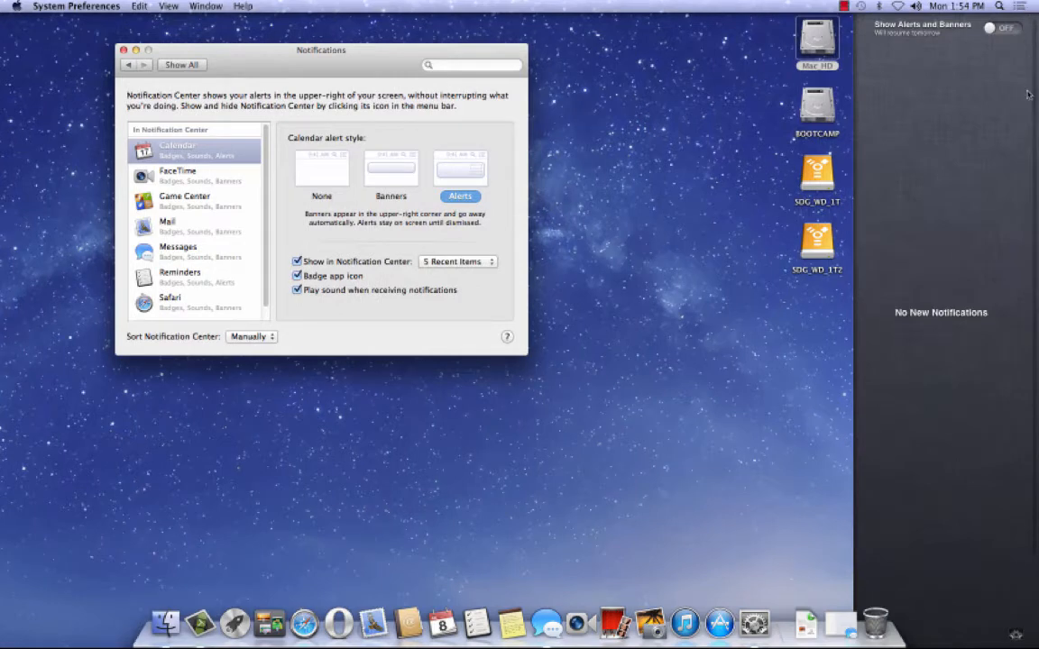
left_click(282, 45)
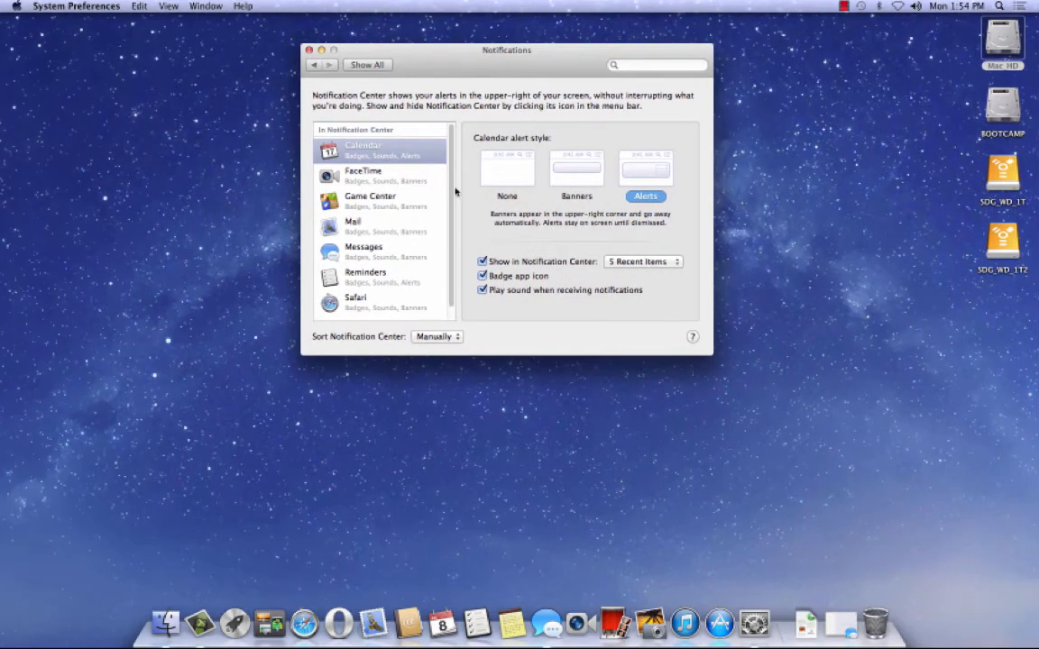
scroll(394, 239, "down", 1)
scroll(393, 239, "up", 1)
scroll(397, 270, "down", 1)
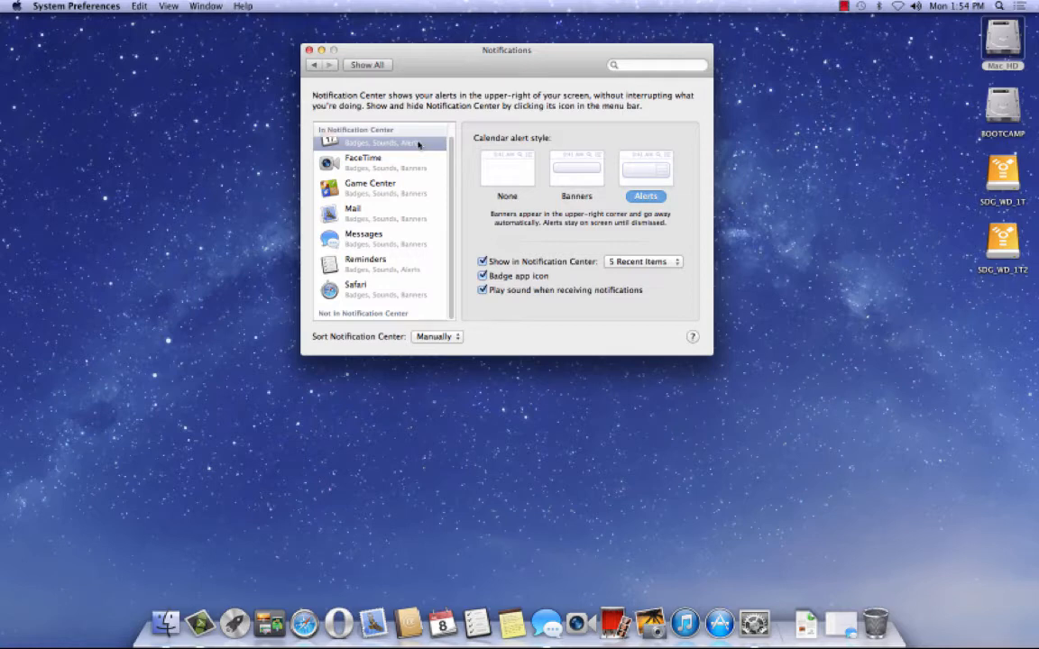
left_click(365, 67)
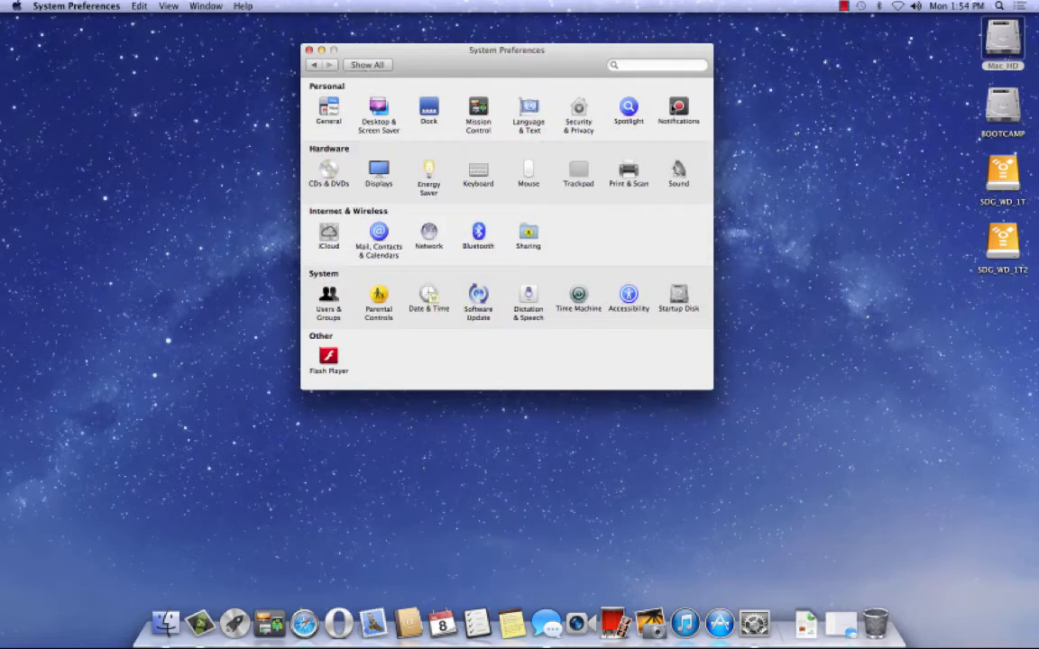
Open the CDs & DVDs preferences, move the window aside, accept Open Finder for the inserted blank DVD and reposition the window
left_click(329, 172)
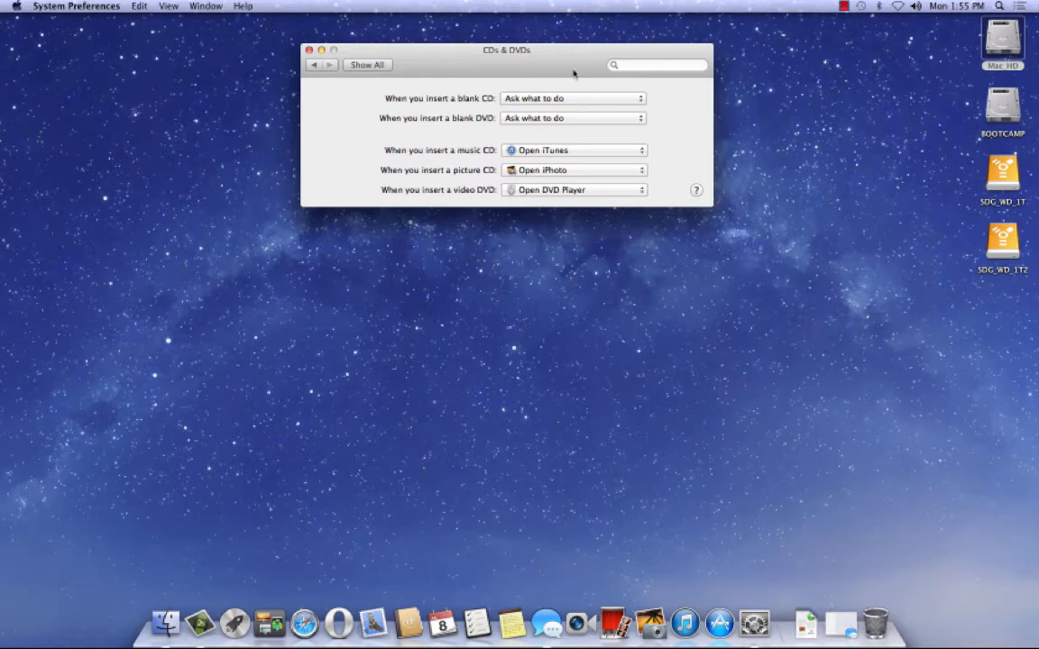
left_click_drag(517, 63, 294, 55)
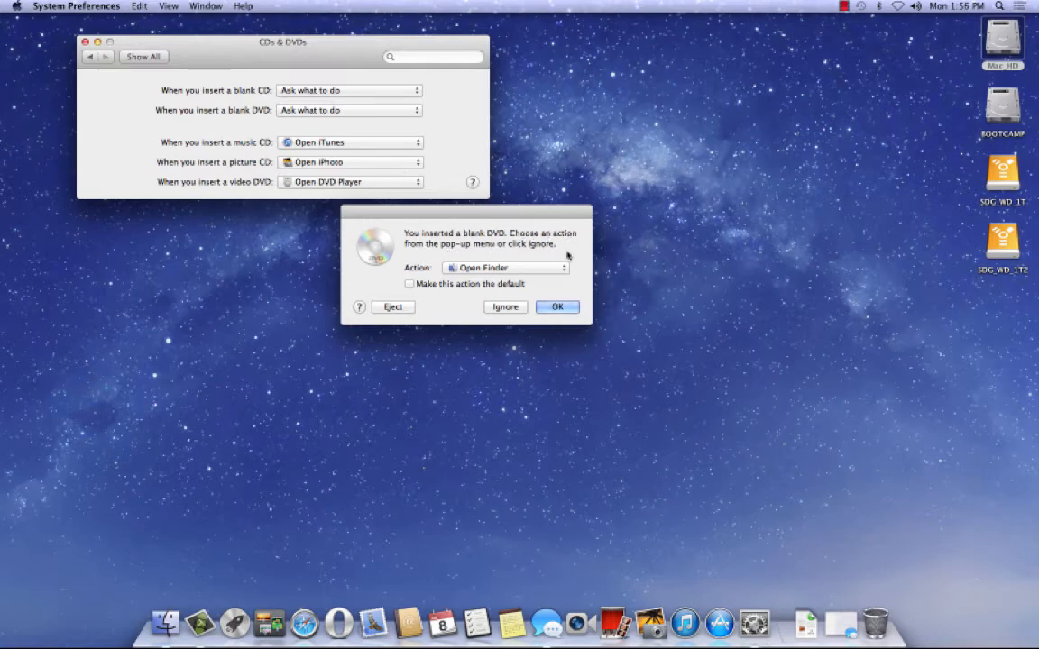
left_click(566, 307)
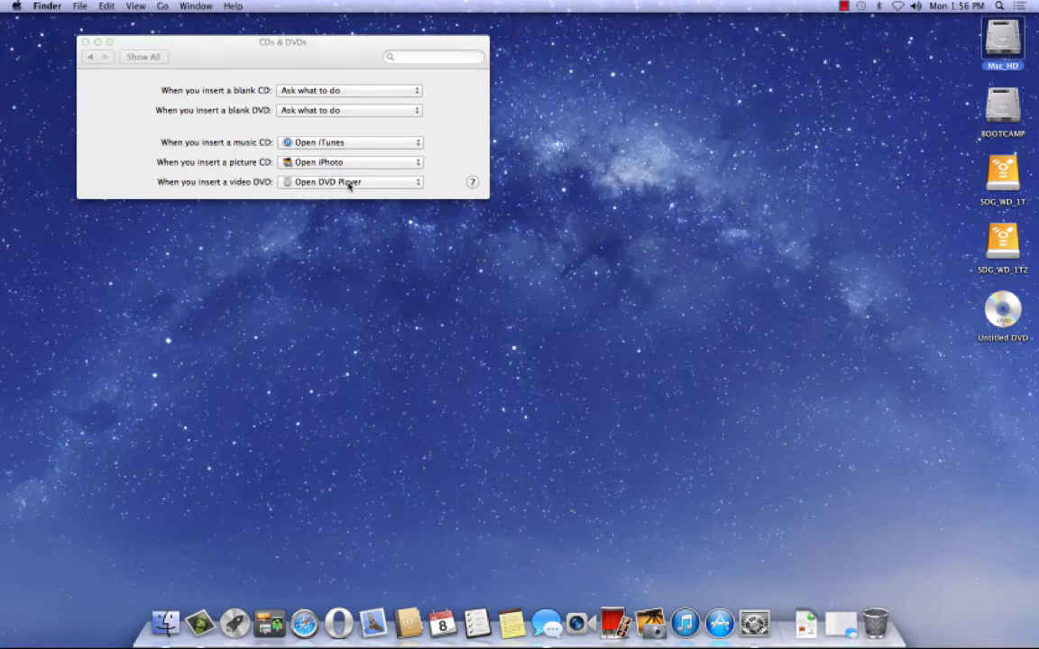
left_click_drag(375, 53, 499, 58)
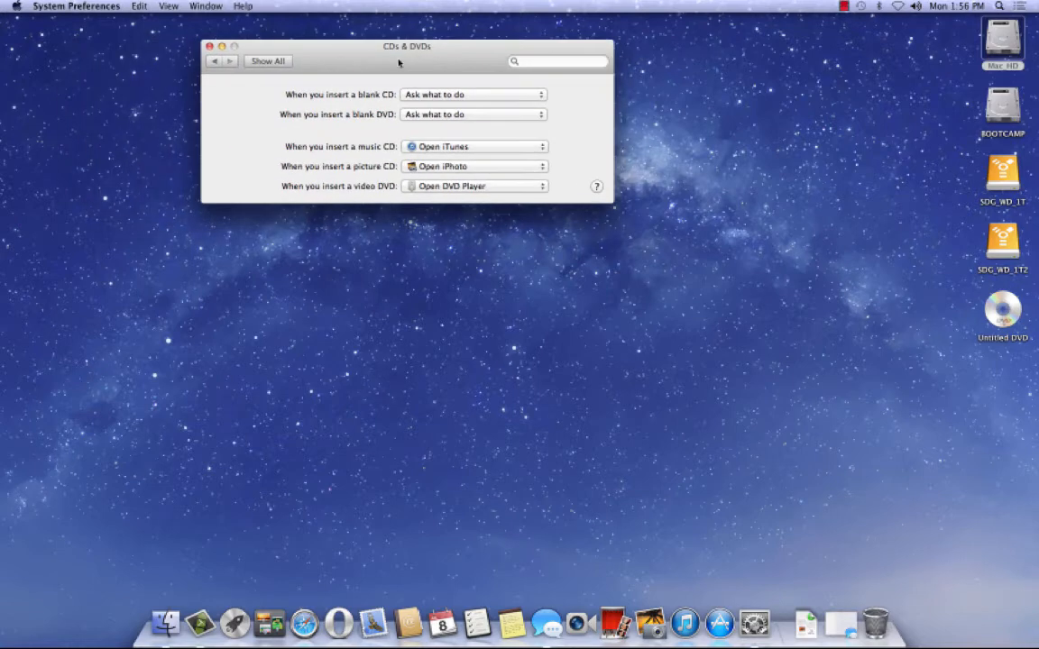
Return to the preferences overview, open the Displays preferences and set the display brightness to maximum
left_click(265, 61)
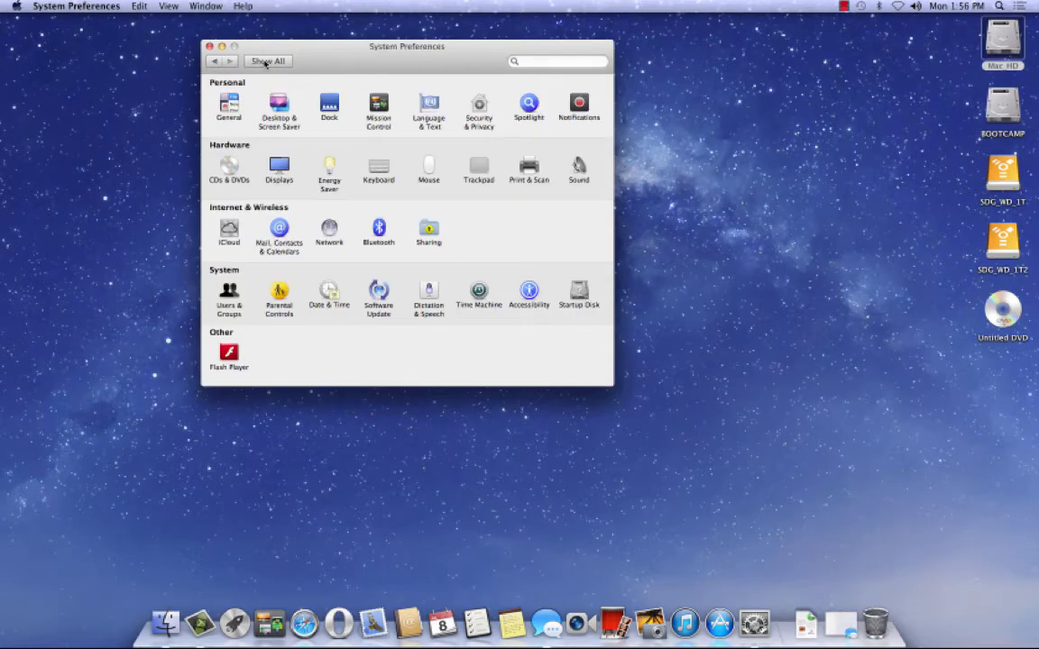
left_click(280, 167)
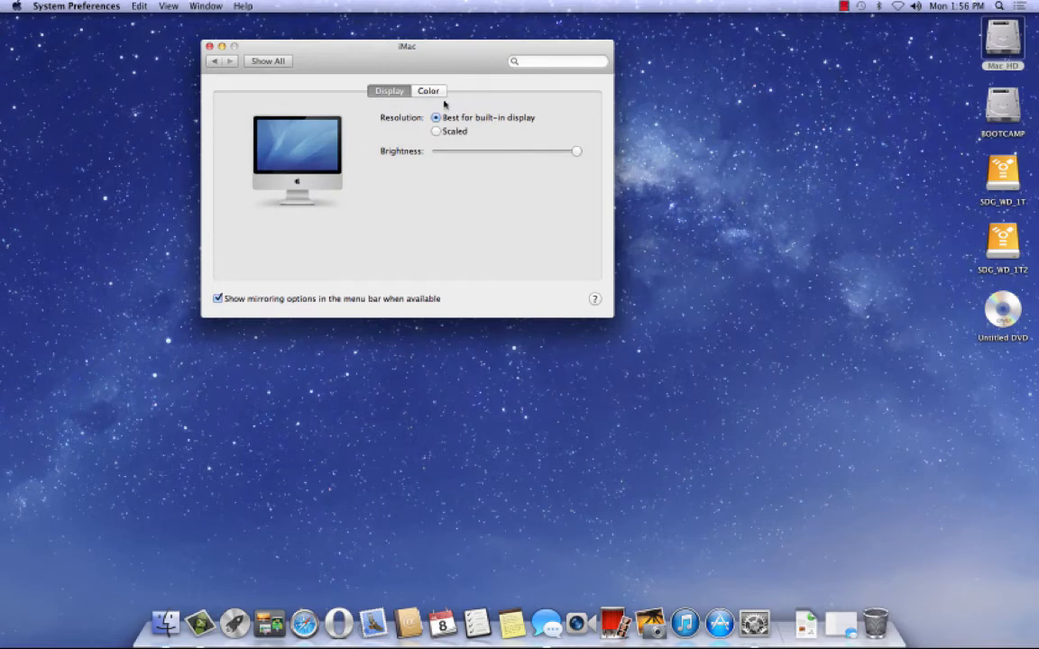
mouse_move(576, 151)
left_mouse_down()
mouse_move(485, 152)
mouse_move(589, 155)
left_mouse_up()
Try the Adobe RGB (1998), Generic RGB and sRGB display color profiles, reselect the iMac profile and return to the preferences overview
left_click(427, 91)
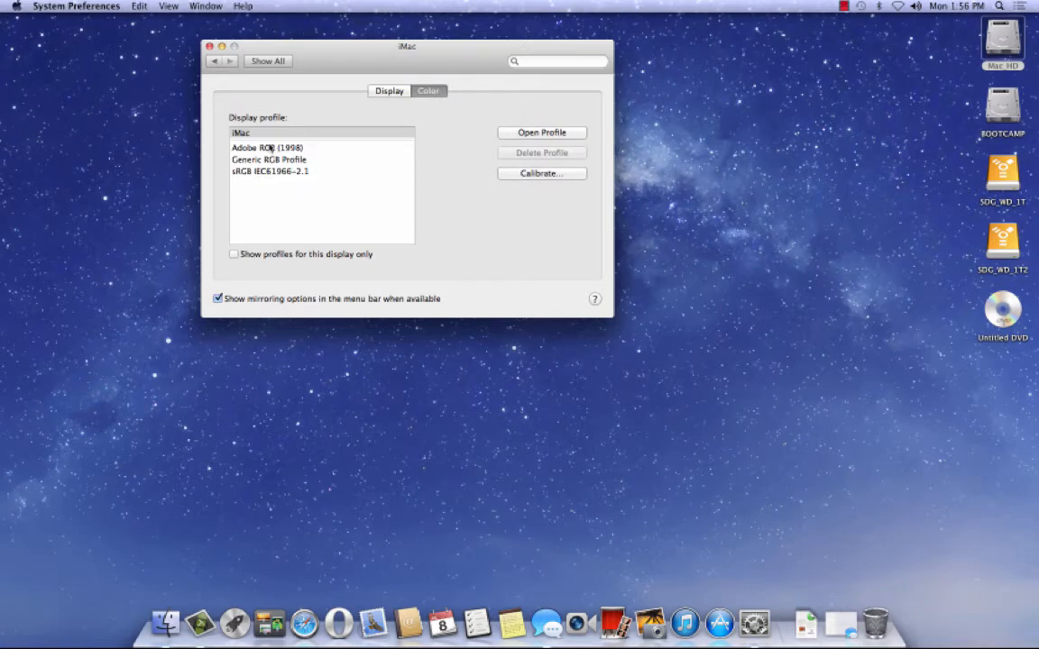
left_click(240, 147)
left_click(242, 159)
left_click(268, 172)
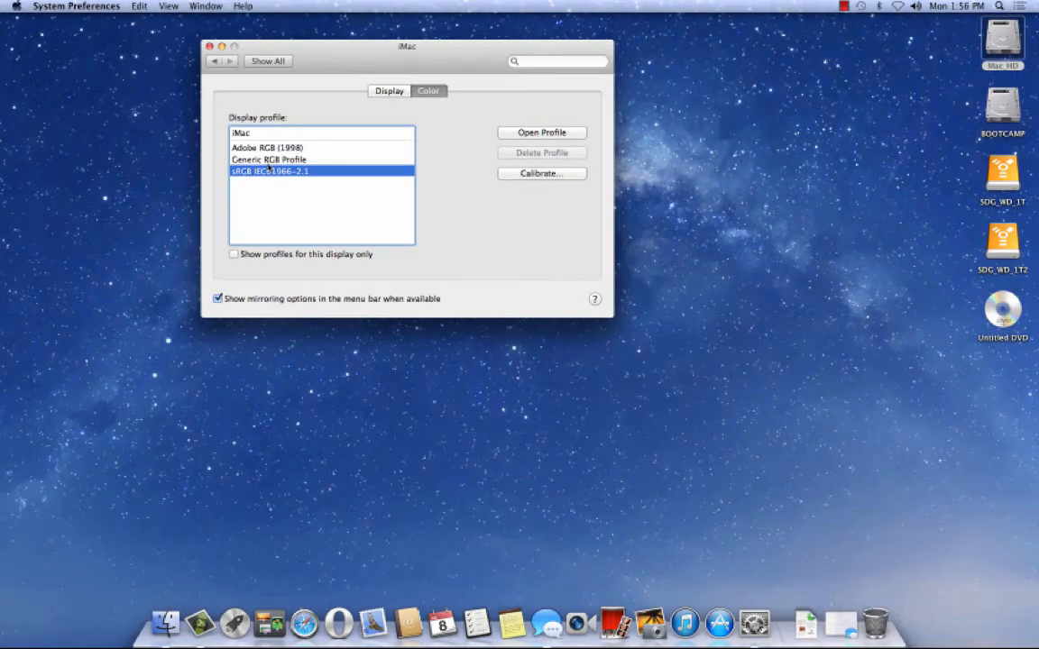
left_click(267, 160)
left_click(268, 173)
left_click(244, 136)
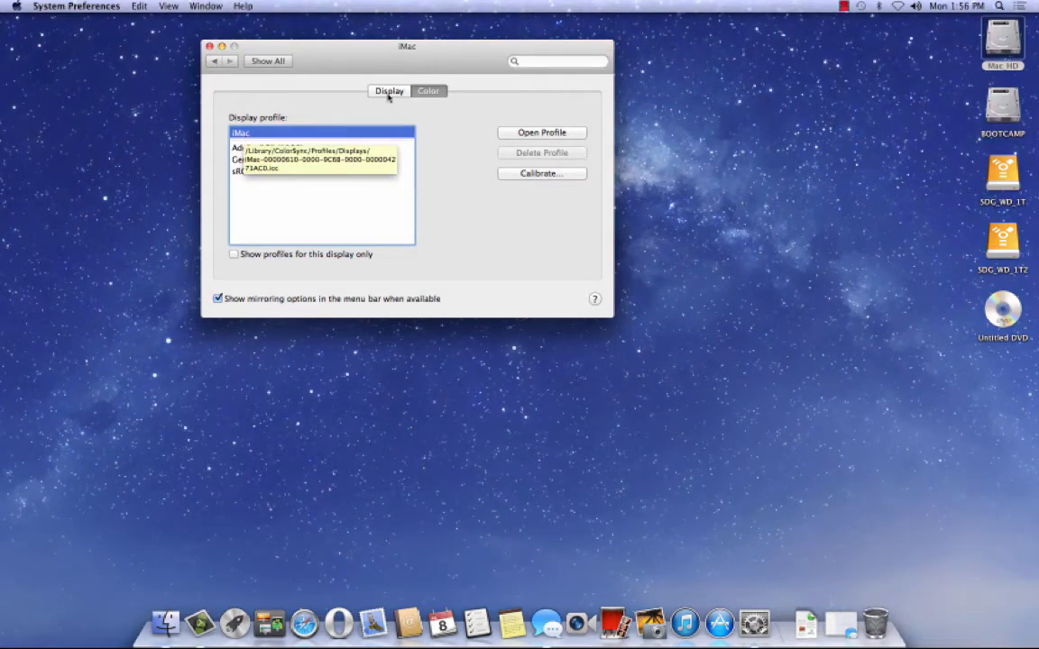
left_click(268, 61)
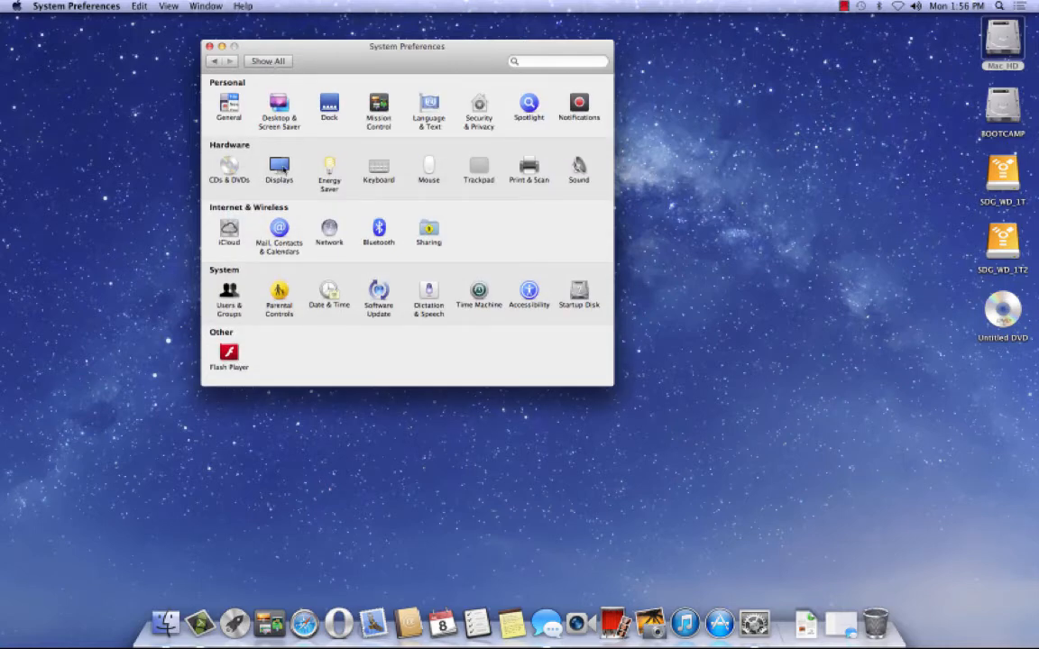
In the Energy Saver schedule, enable start up or wake on Weekdays at 6:00 AM
left_click(327, 164)
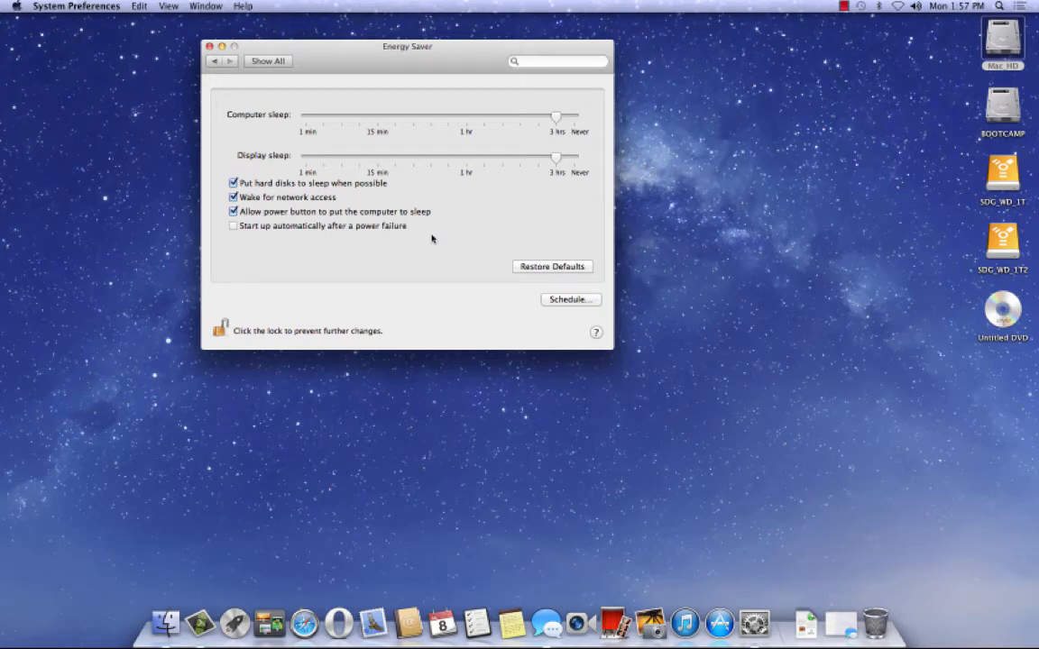
left_click(569, 299)
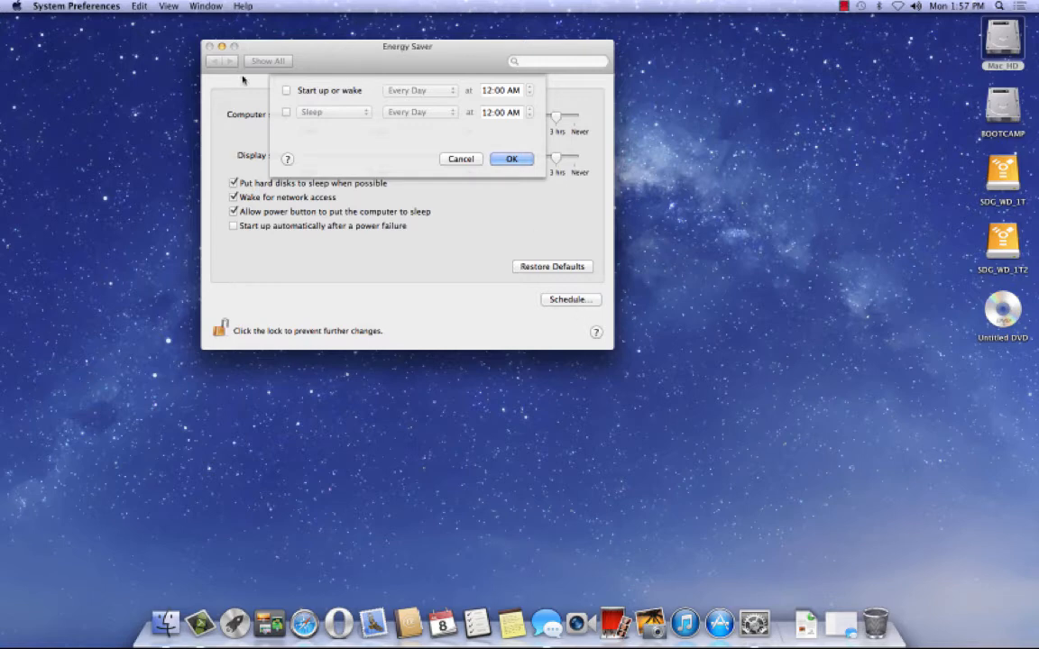
left_click(287, 91)
left_click(437, 94)
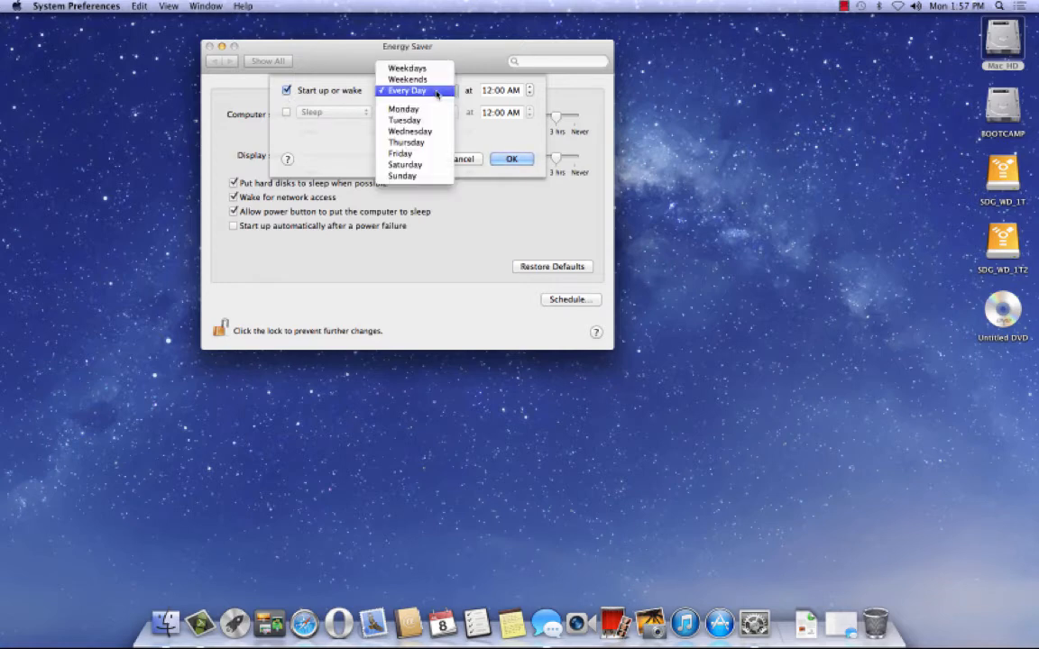
left_click(423, 71)
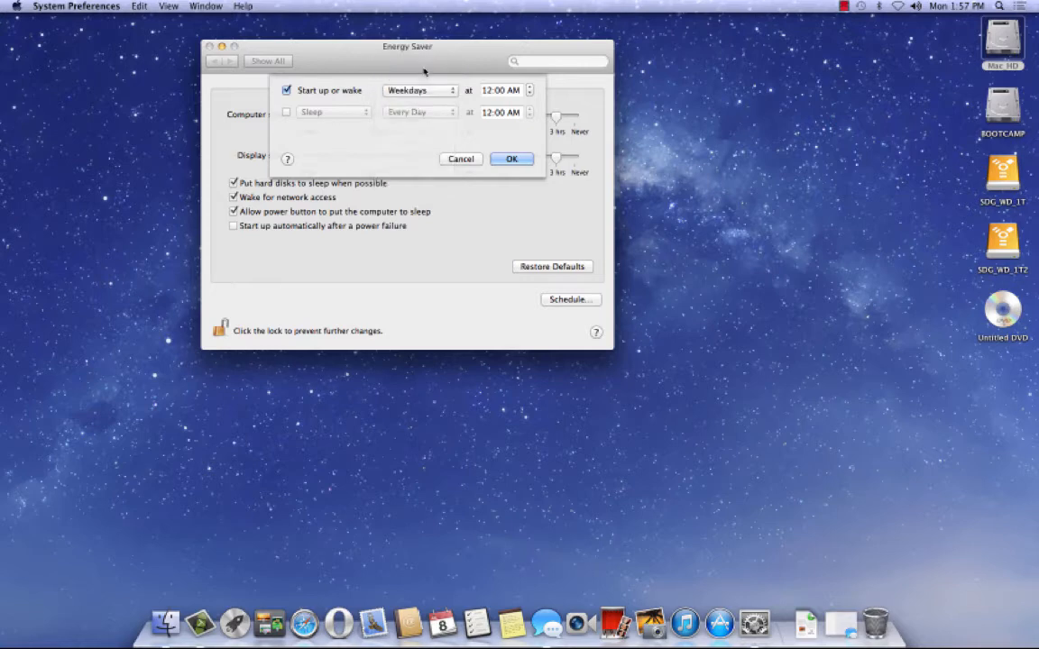
left_click(478, 91)
type("6")
Enable the second Energy Saver schedule entry and set it to Shut Down on Weekdays at 10:00 PM
left_click(286, 112)
left_click(407, 112)
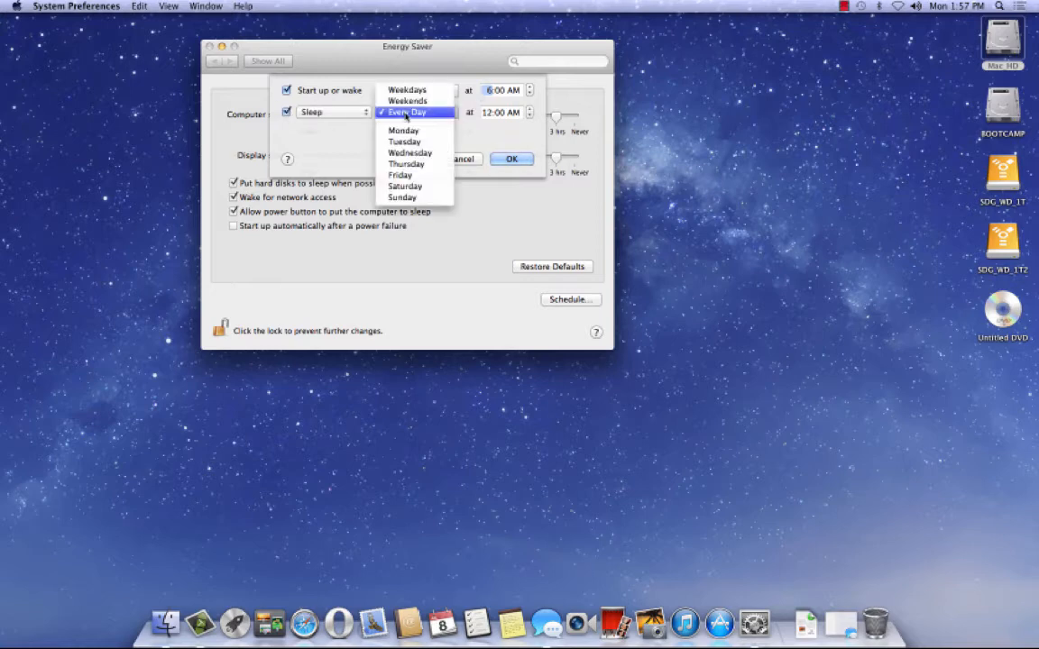
left_click(406, 90)
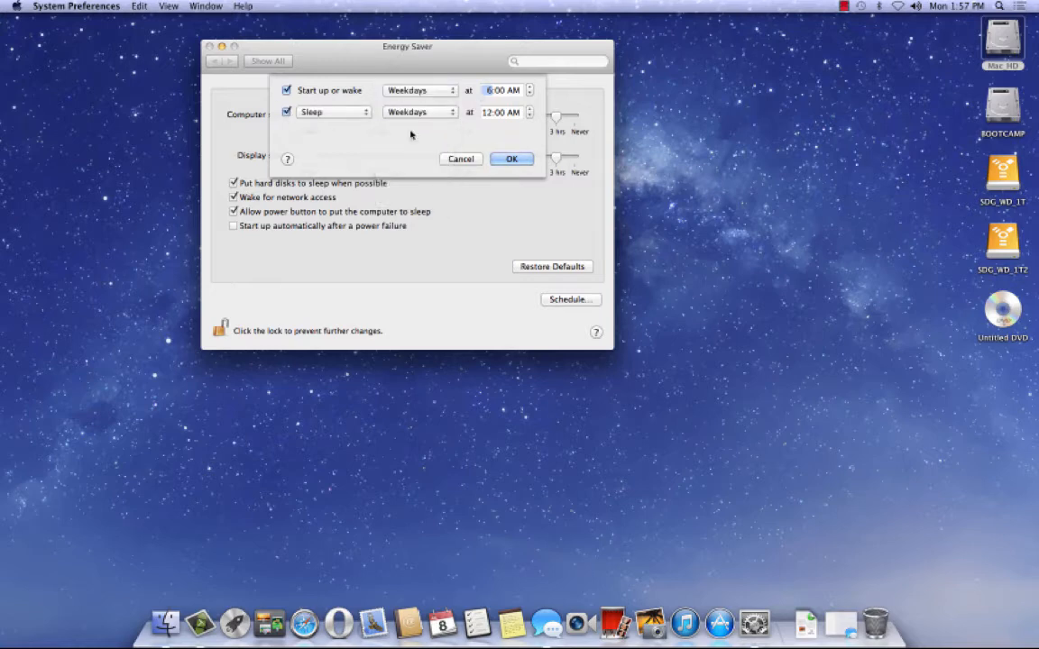
left_click(334, 112)
left_click(331, 133)
left_click(488, 113)
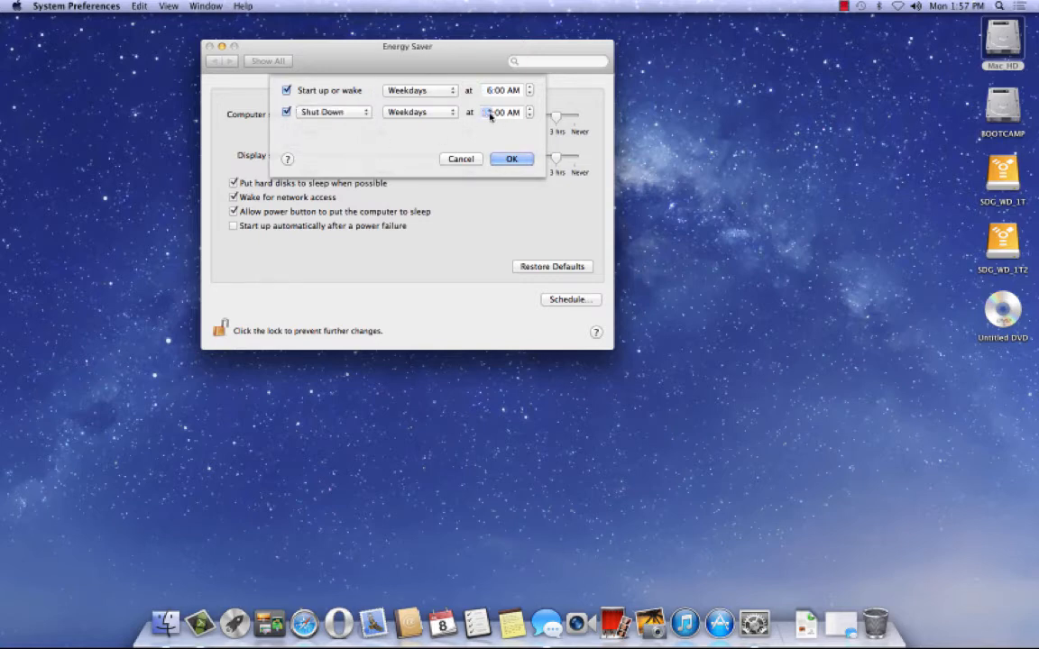
type("10")
left_click(512, 113)
left_click(528, 113)
Turn off both the shutdown and the startup schedule entries, accept the schedule and return to the preferences overview
left_click(286, 112)
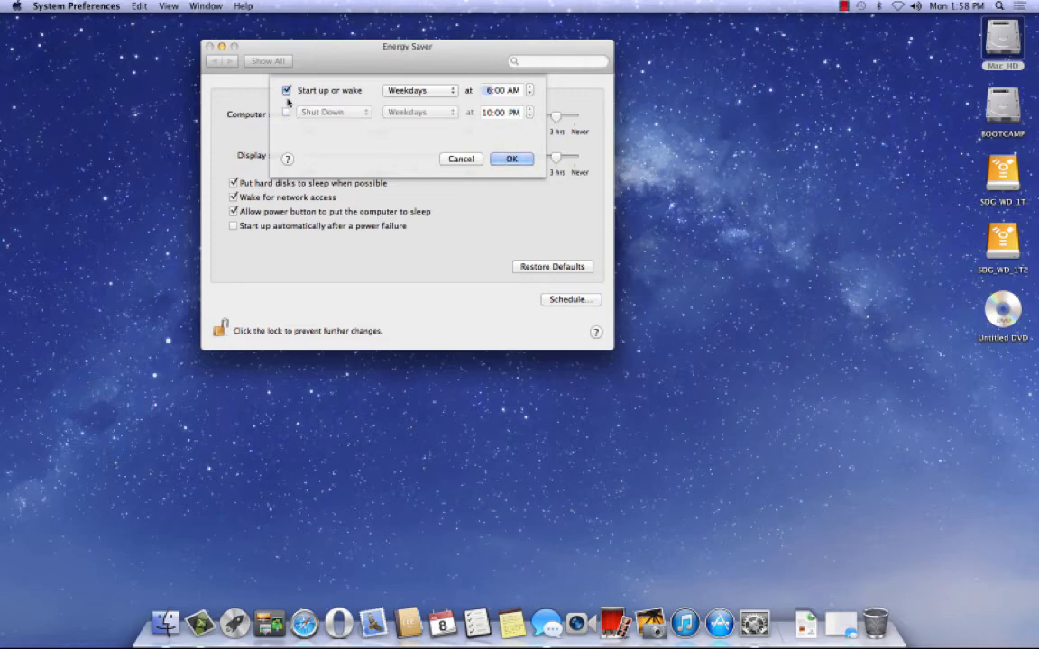
left_click(287, 91)
left_click(493, 160)
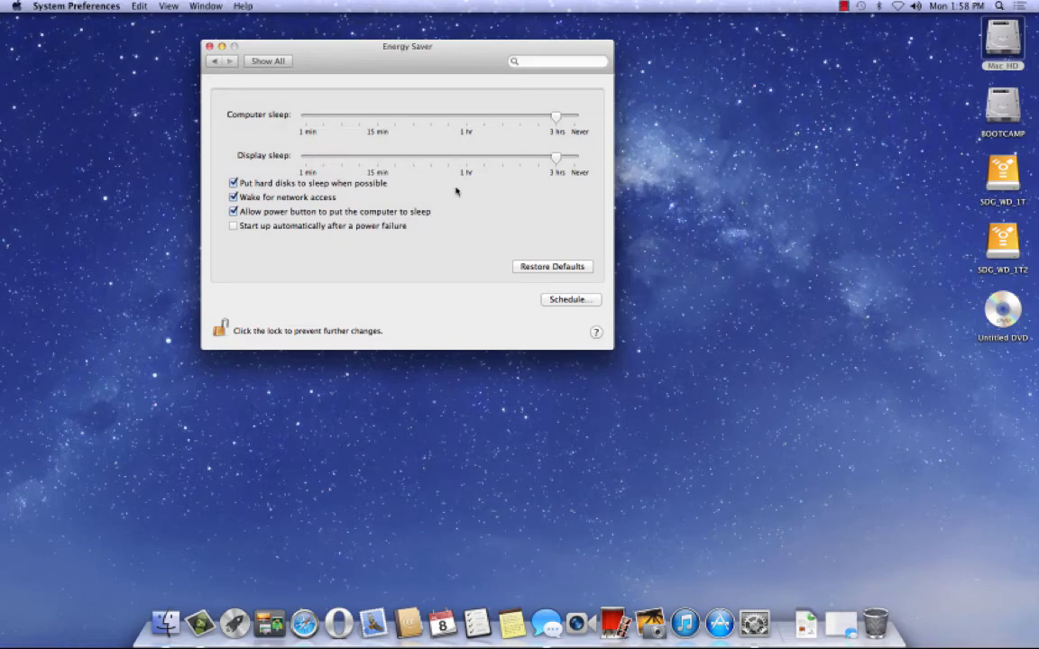
left_click(266, 62)
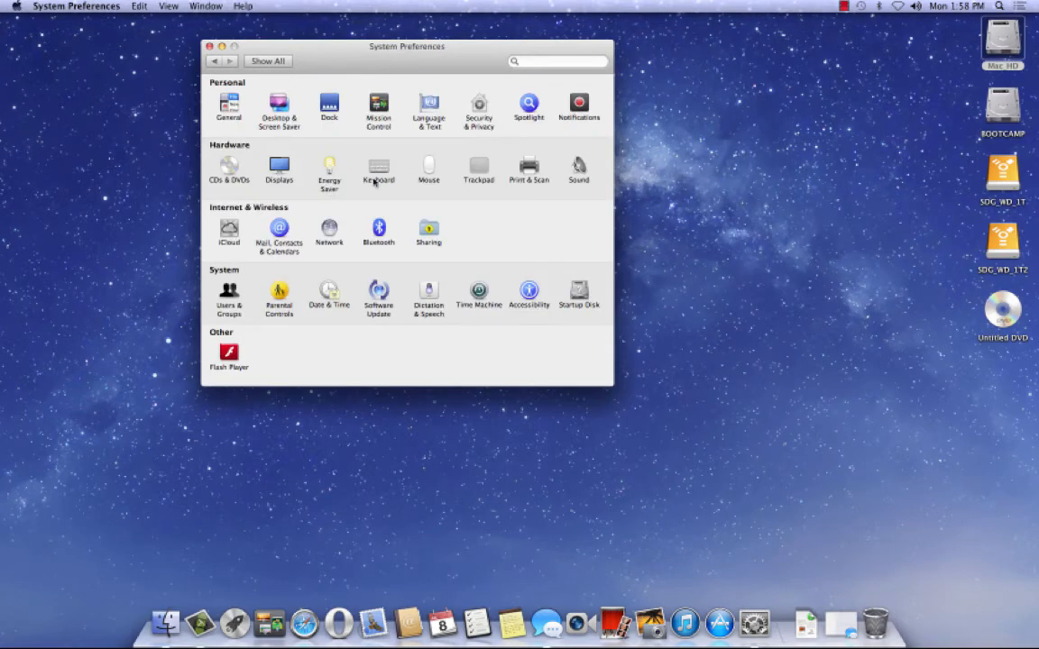
Open the Keyboard preferences, review the shortcuts and key repeat settings and return to the preferences overview
left_click(377, 168)
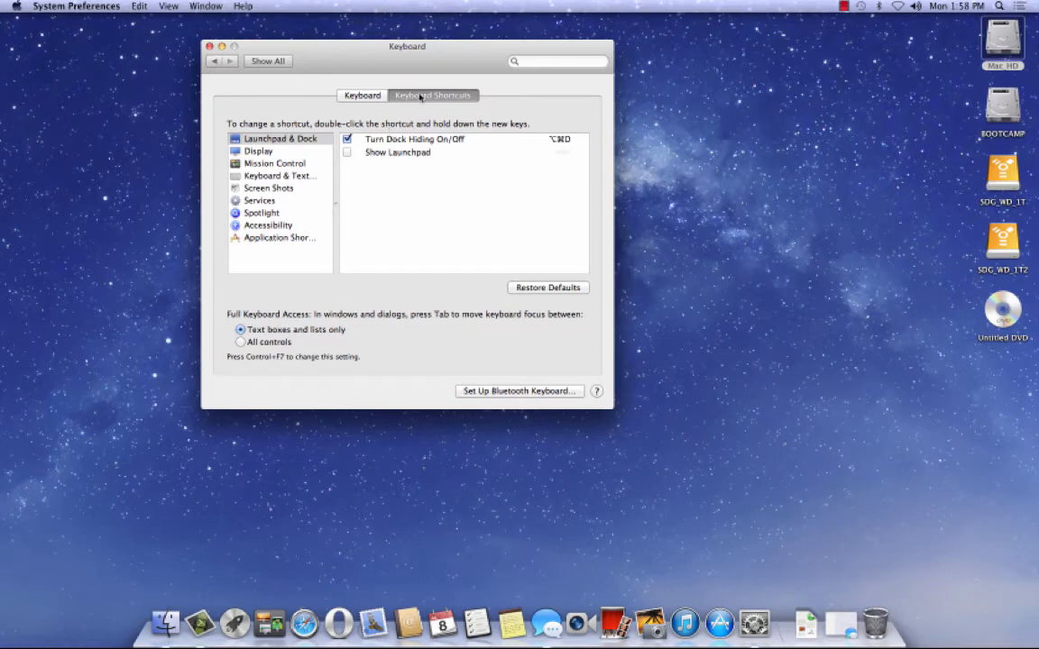
left_click(347, 95)
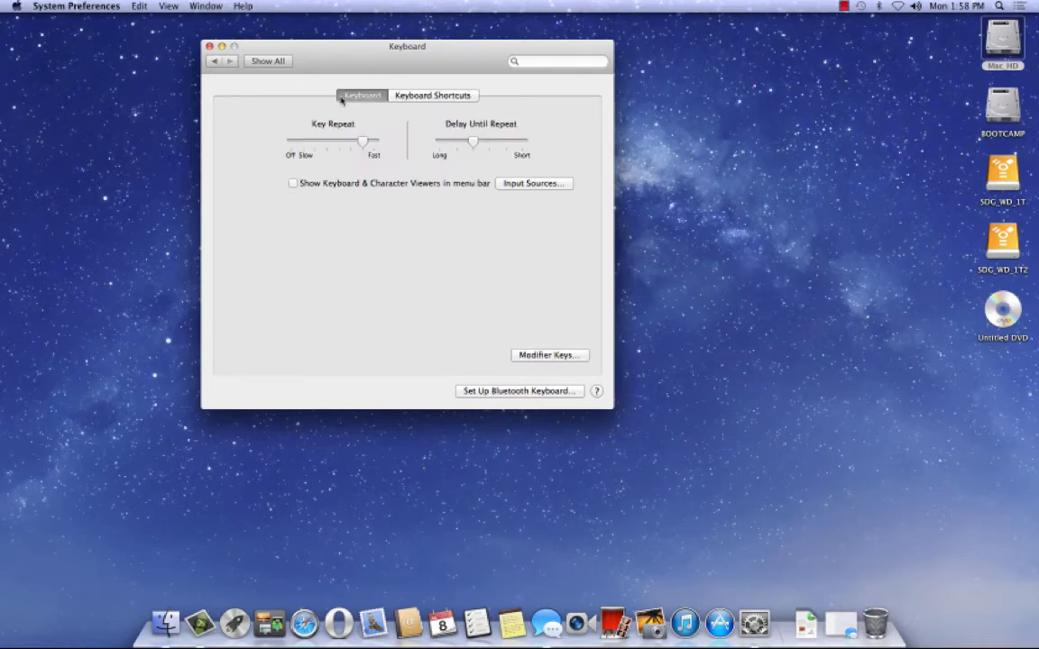
left_click(283, 62)
Open the Mouse preferences, move the window aside, switch natural scroll direction on and off again and return to the preferences overview
left_click(429, 235)
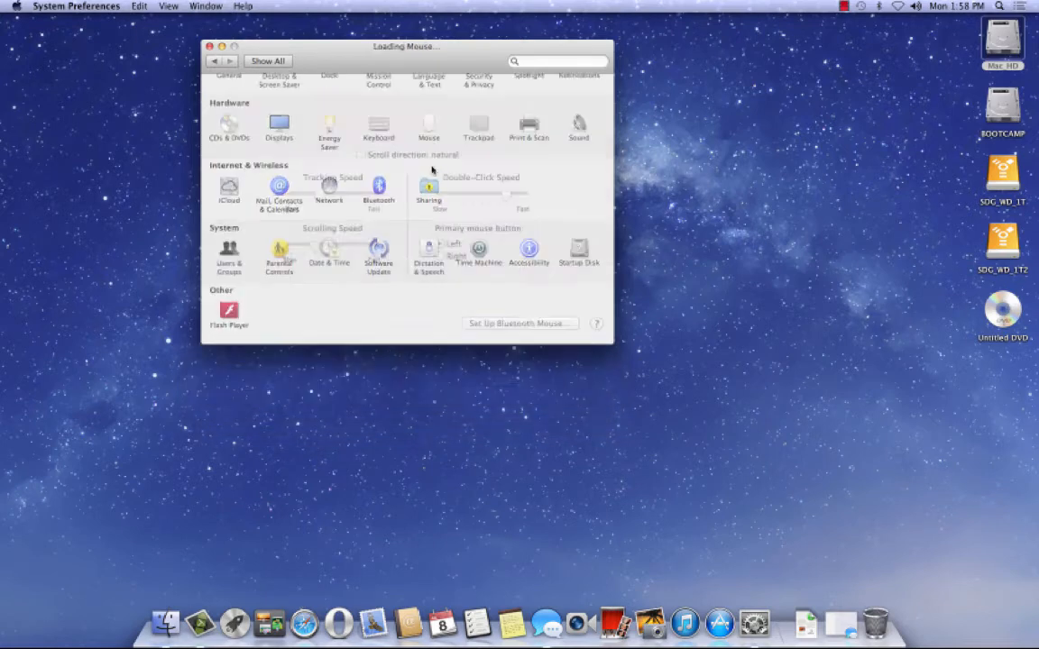
left_click_drag(370, 57, 434, 63)
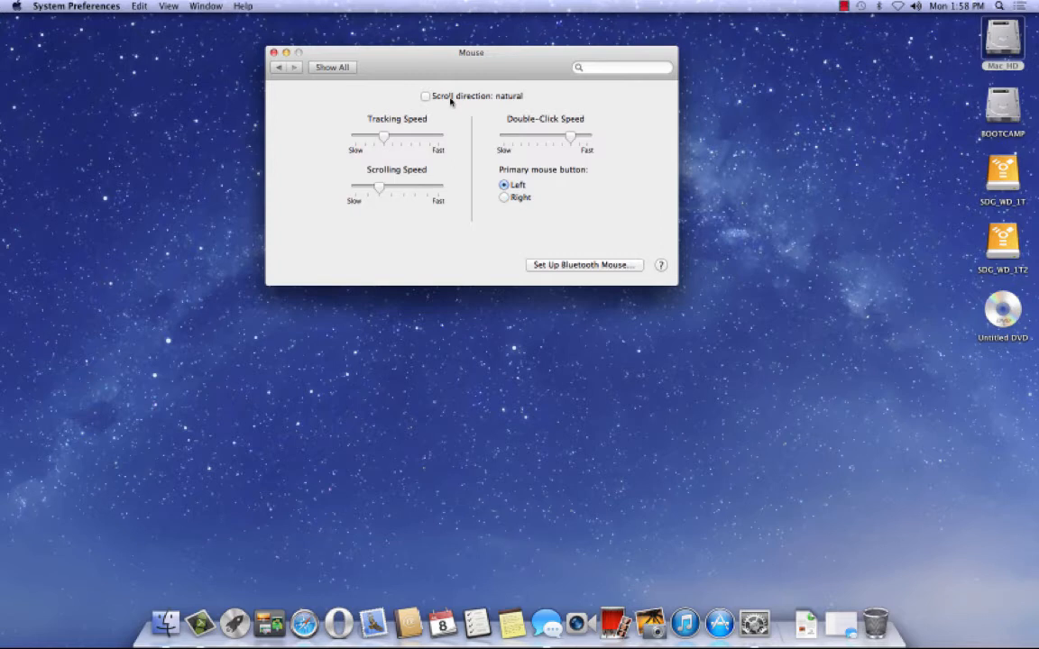
left_click(427, 96)
left_click(427, 97)
left_click(346, 70)
View the Trackpad preferences and the Print & Scan preferences with its default printer choices, returning to the preferences overview after each
left_click(546, 172)
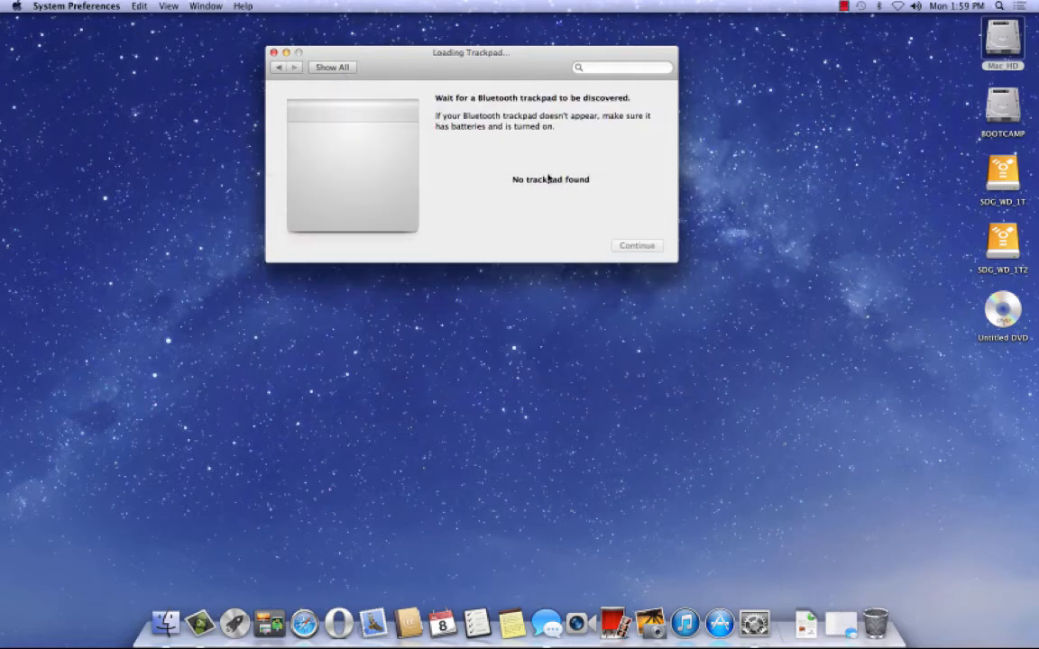
left_click(341, 68)
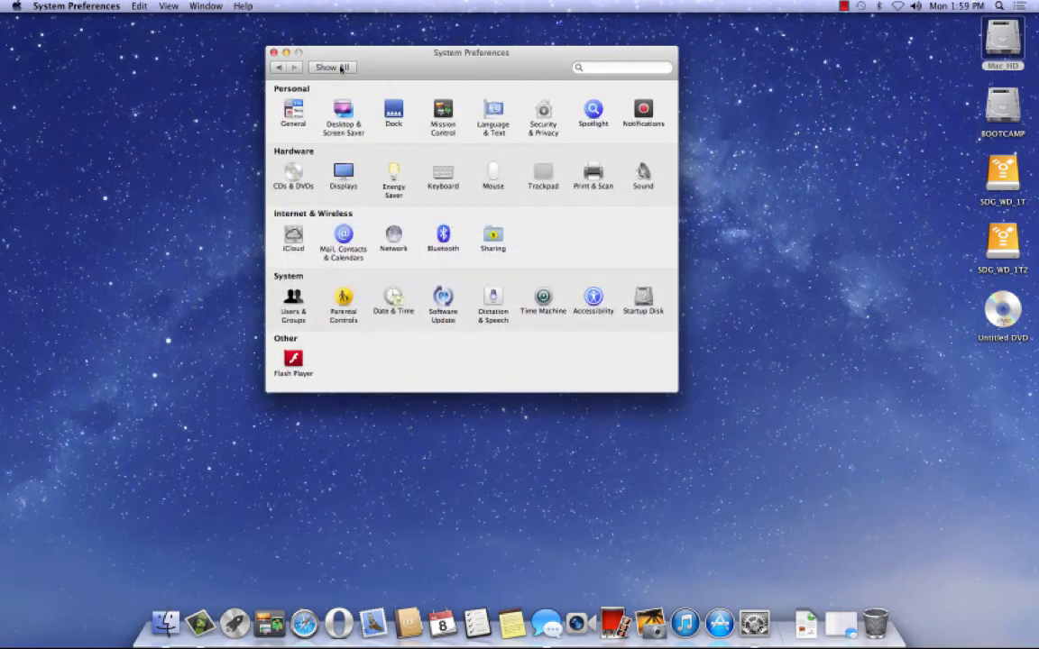
left_click(594, 173)
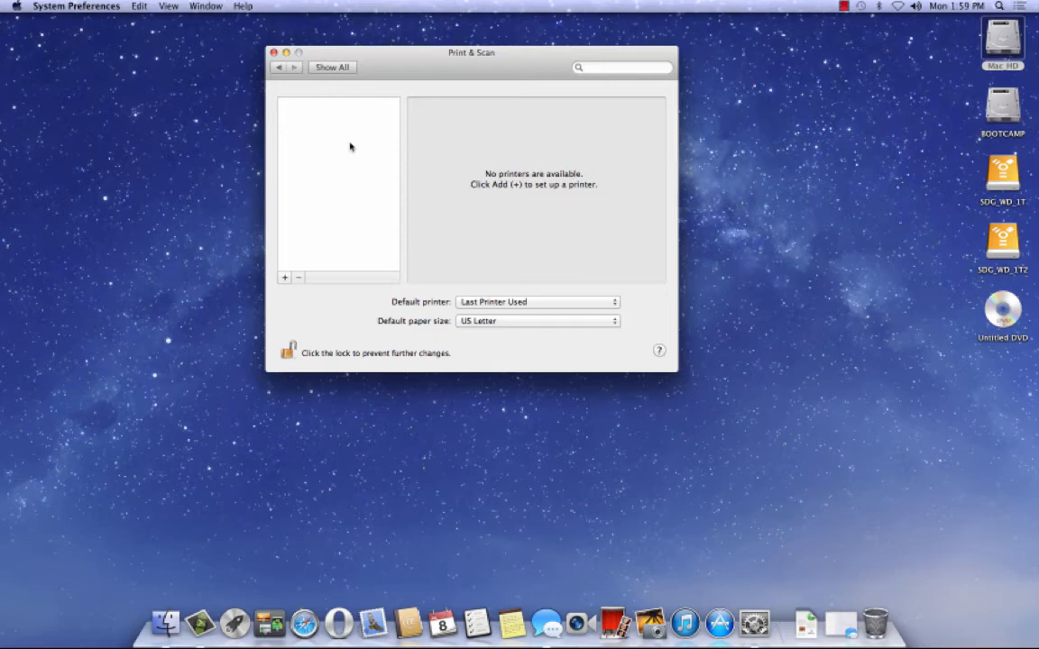
left_click(506, 303)
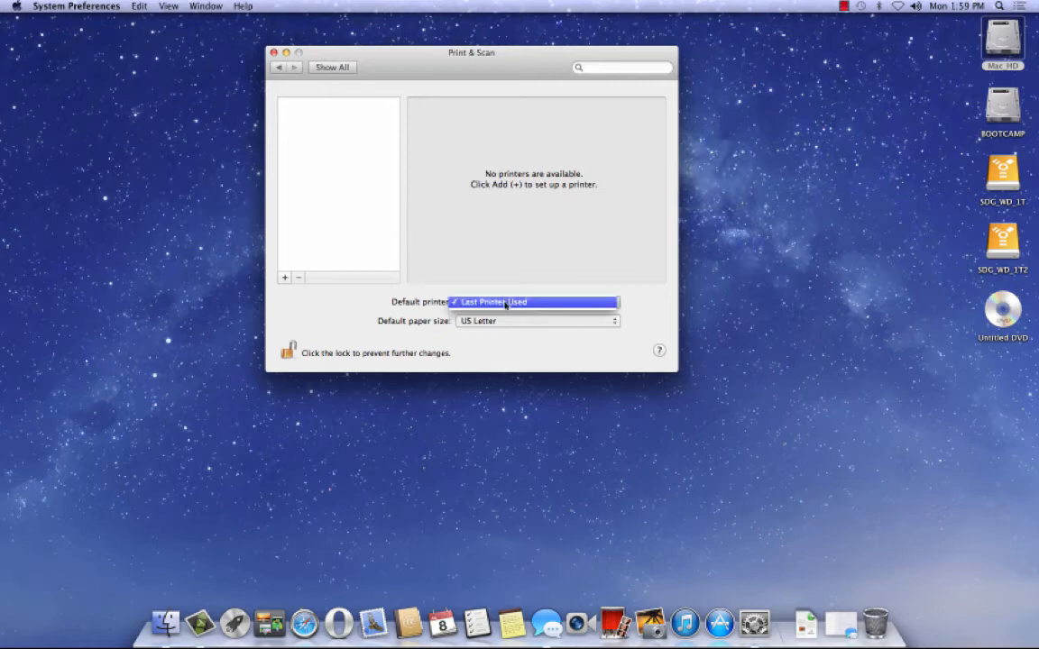
left_click(504, 305)
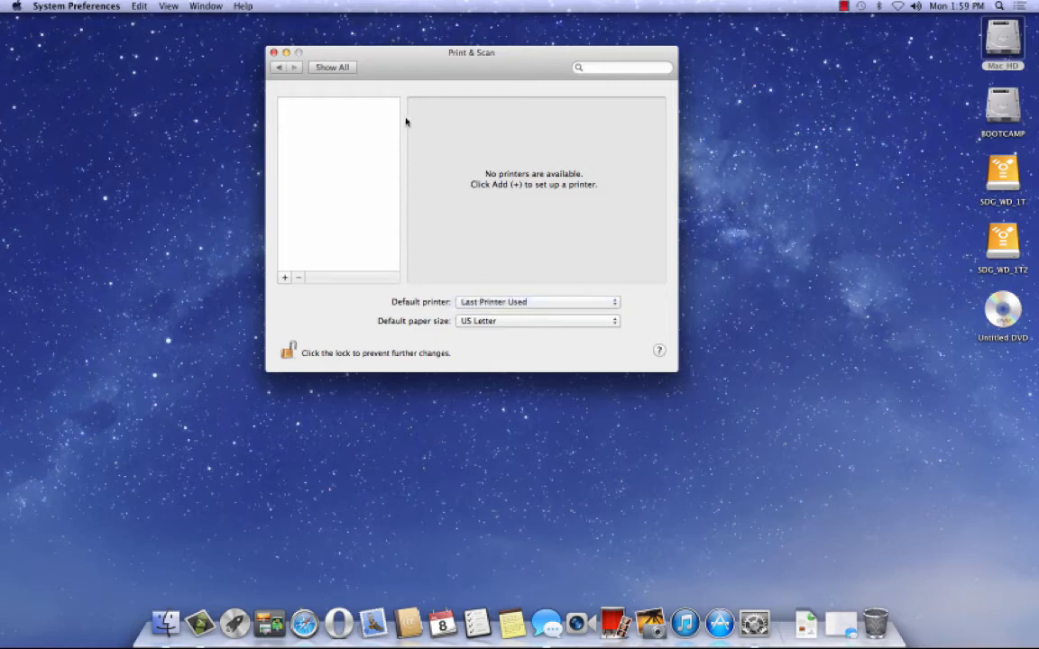
left_click(350, 68)
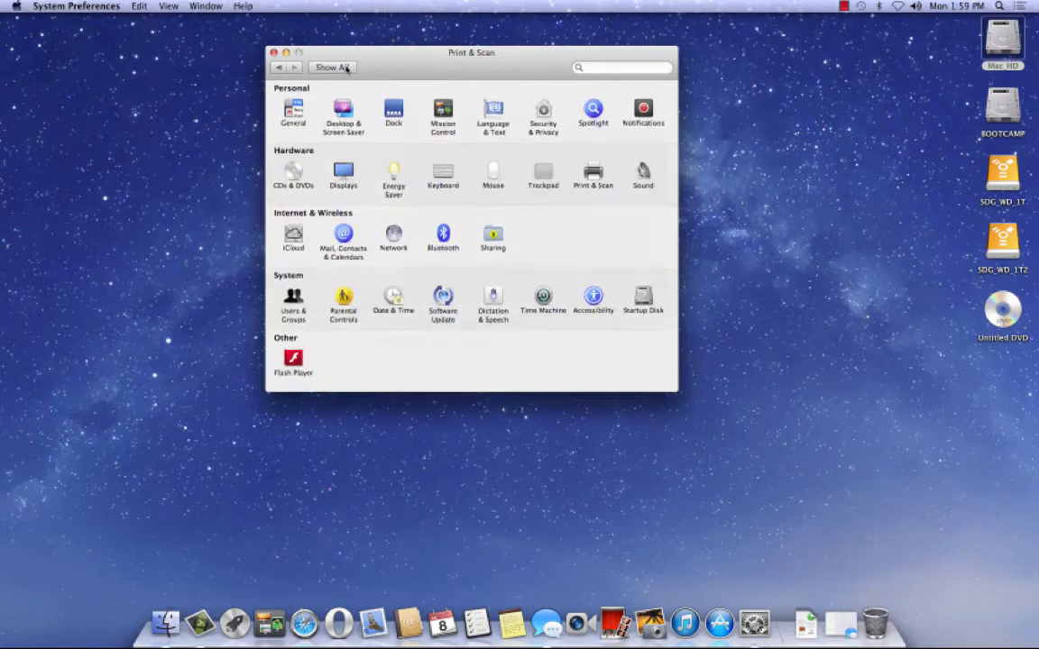
Open the Sound preferences, sample the Frog, Bottle and Blow alert sounds and reselect Funk
left_click(643, 174)
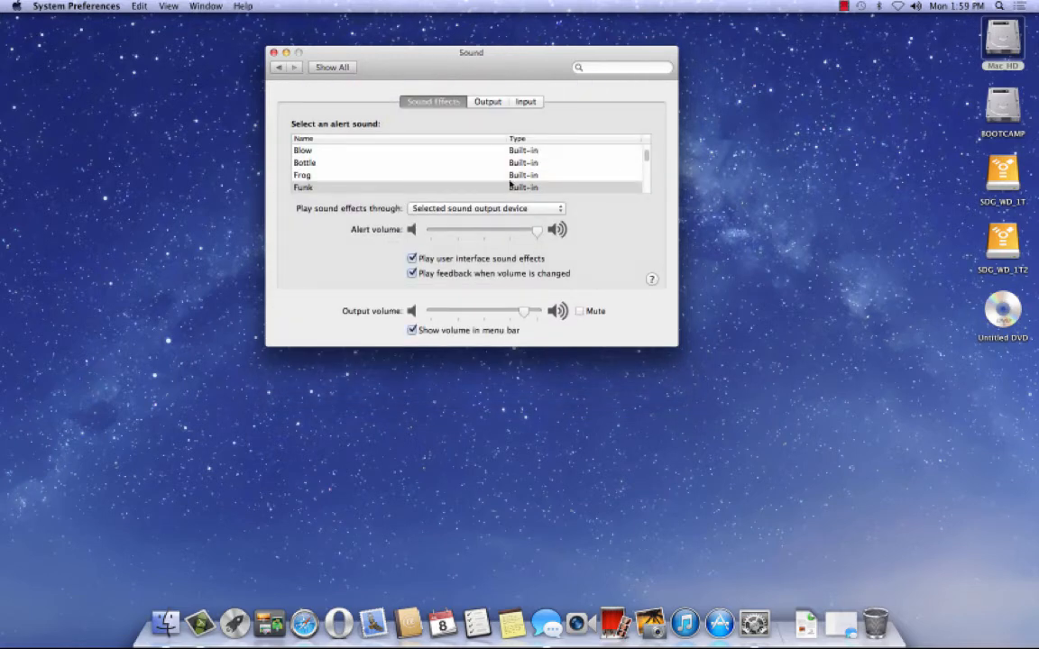
left_click(469, 174)
left_click(471, 163)
left_click(522, 151)
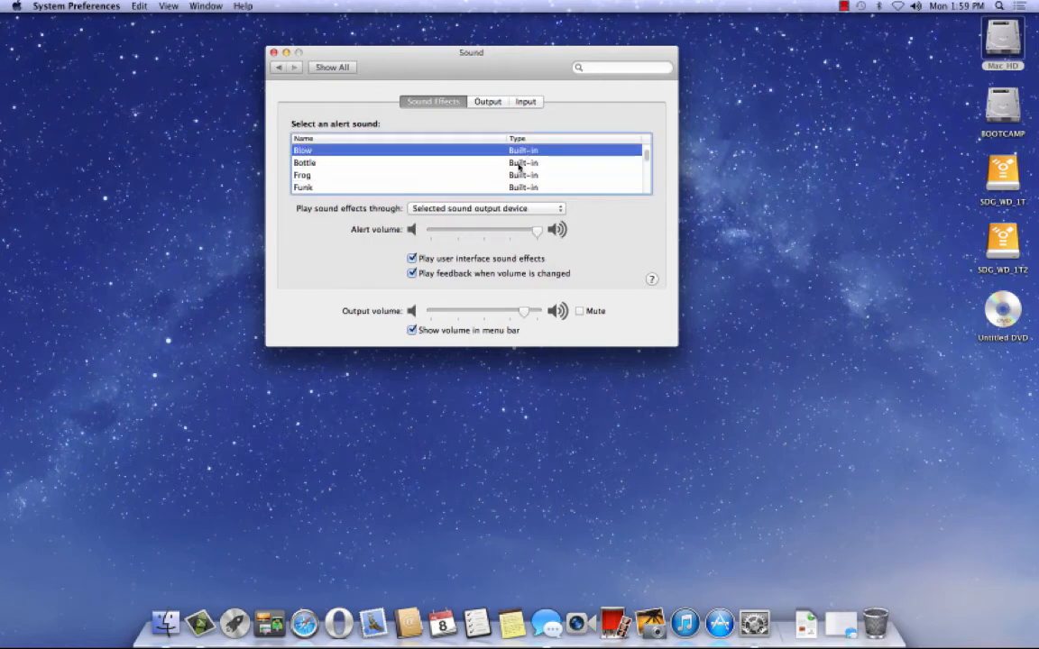
left_click(521, 163)
left_click(520, 175)
left_click(518, 187)
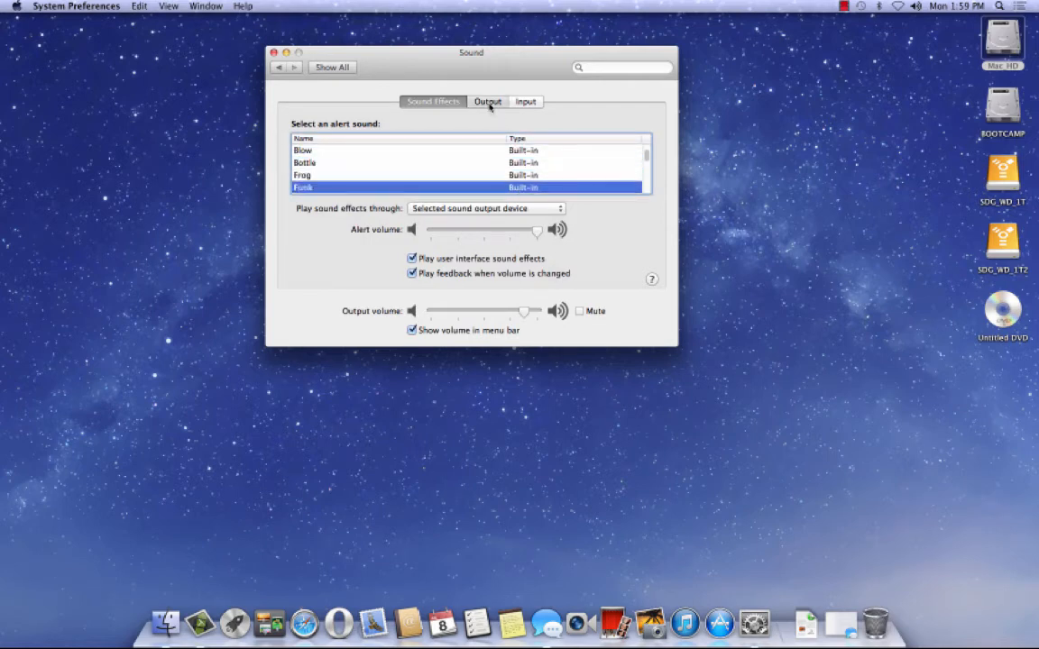
Review the sound Input settings, go back to Sound Effects and return to the preferences overview
left_click(525, 101)
left_click(434, 101)
left_click(333, 70)
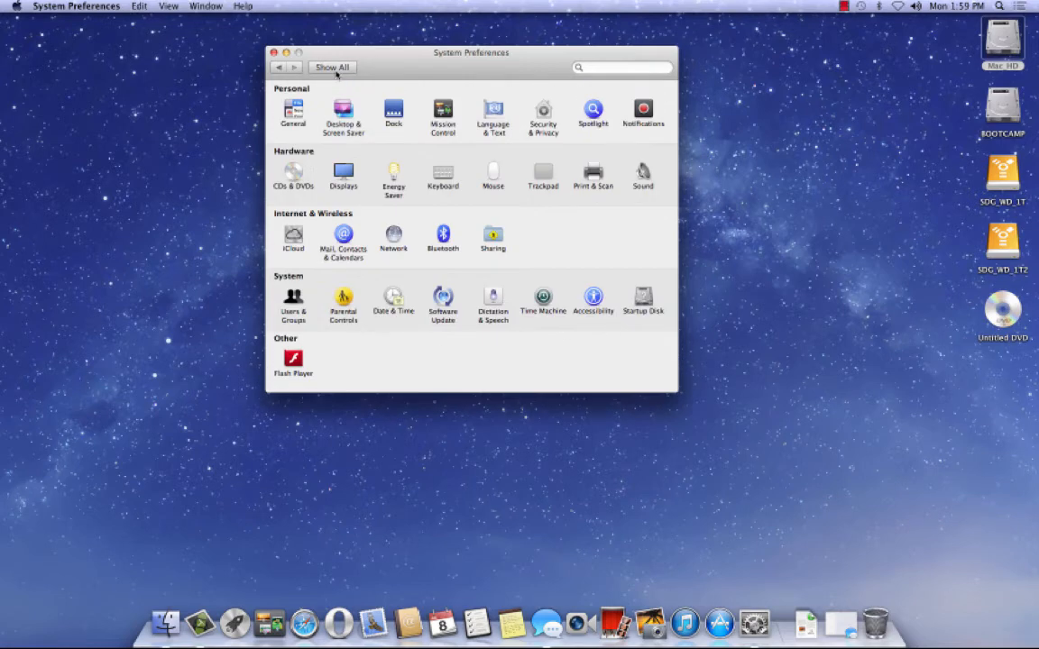
View the iCloud preferences and look through the list of account providers in the Mail, Contacts & Calendars preferences
left_click(302, 238)
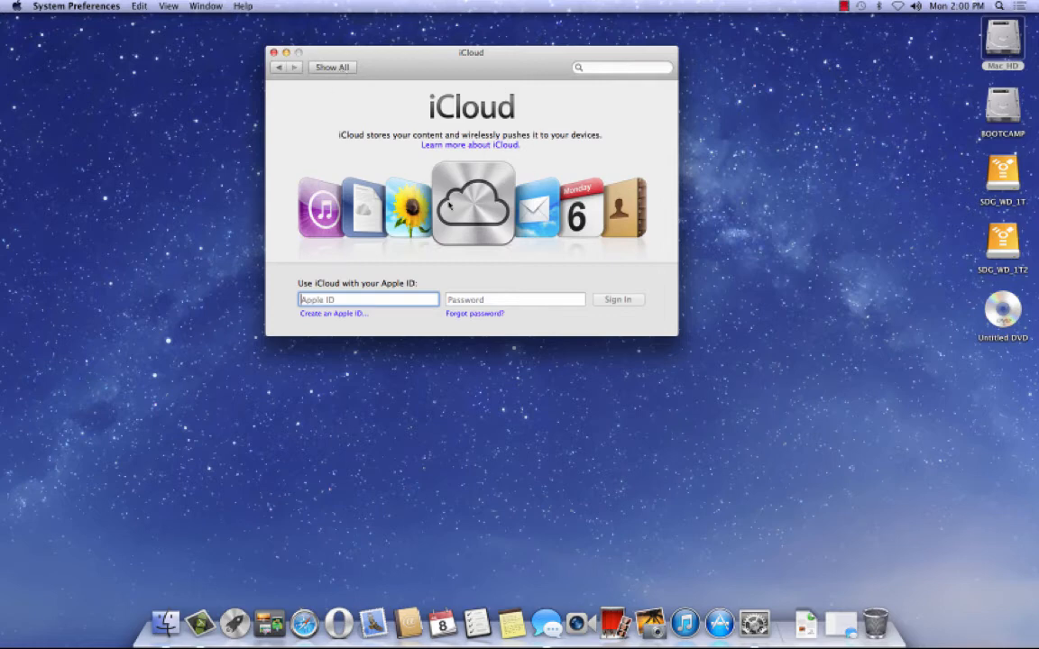
left_click(333, 67)
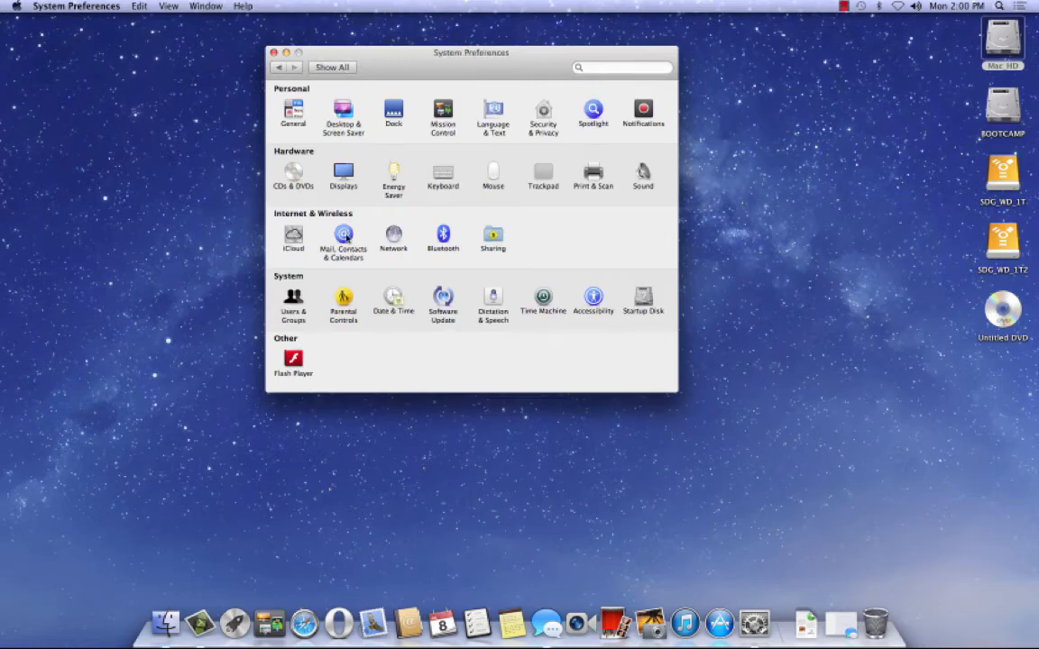
left_click(343, 235)
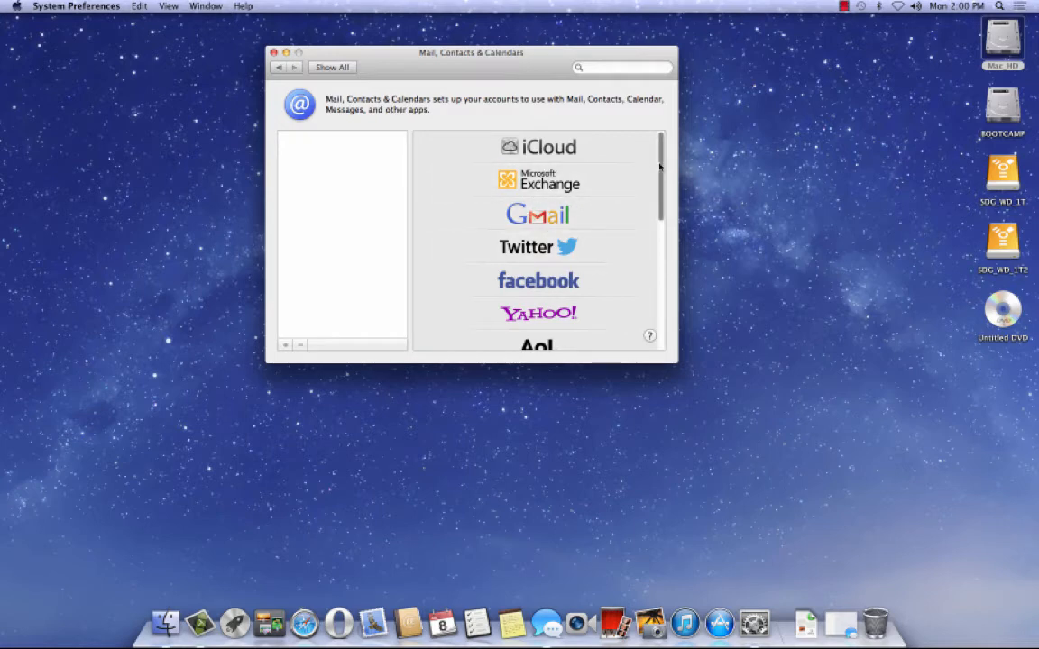
scroll(664, 176, "down", 2)
left_click_drag(661, 183, 665, 211)
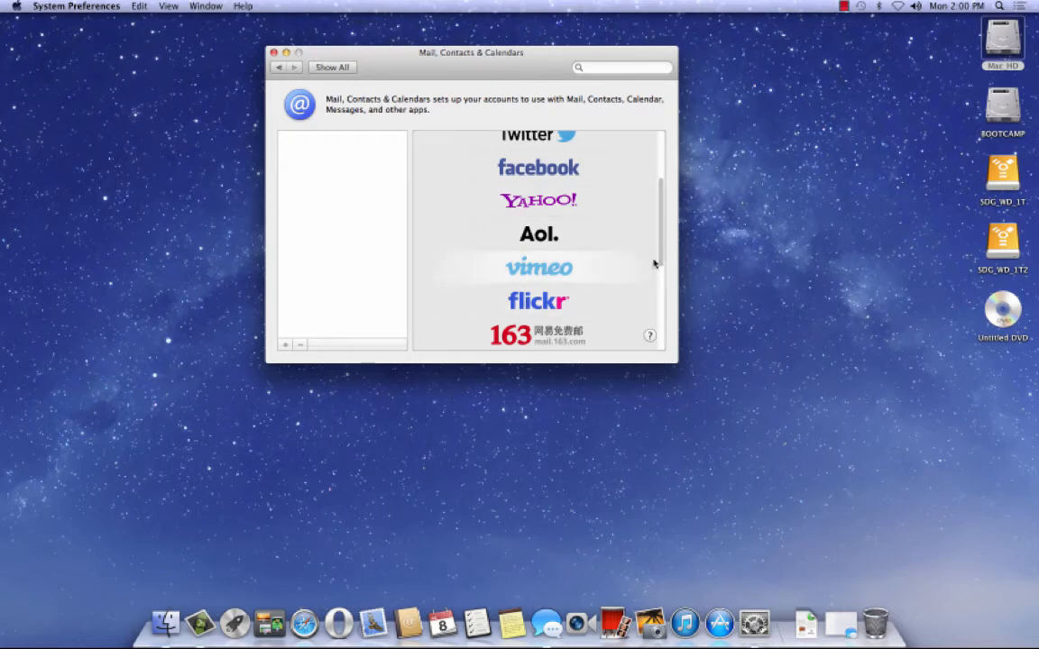
scroll(655, 263, "down", 3)
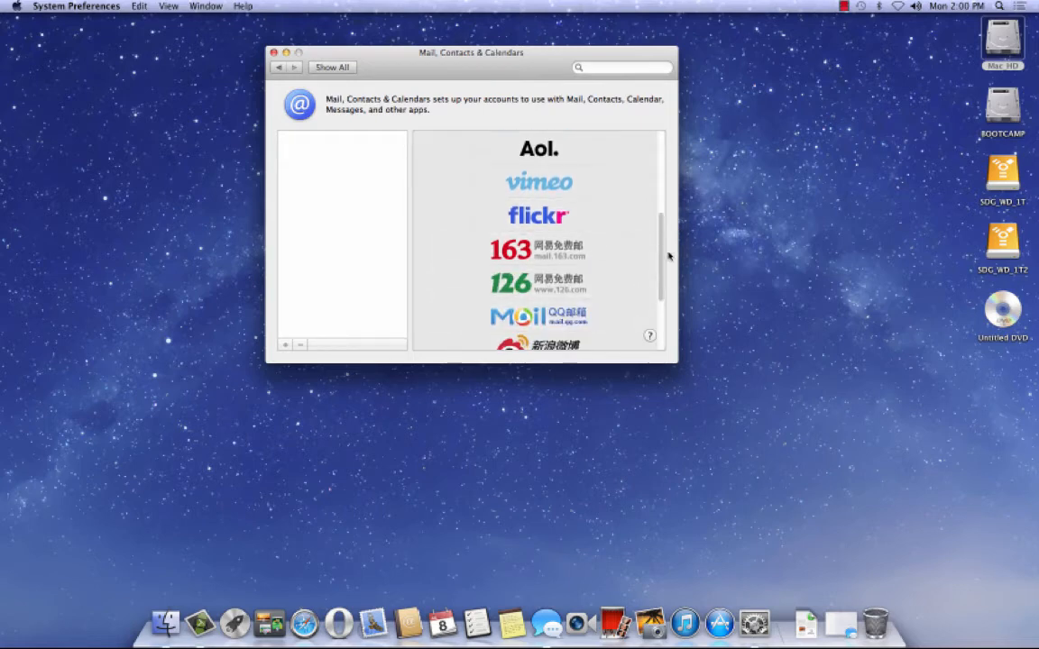
Look through the rest of the Mail, Contacts & Calendars account providers and return to the preferences overview
scroll(661, 271, "down", 4)
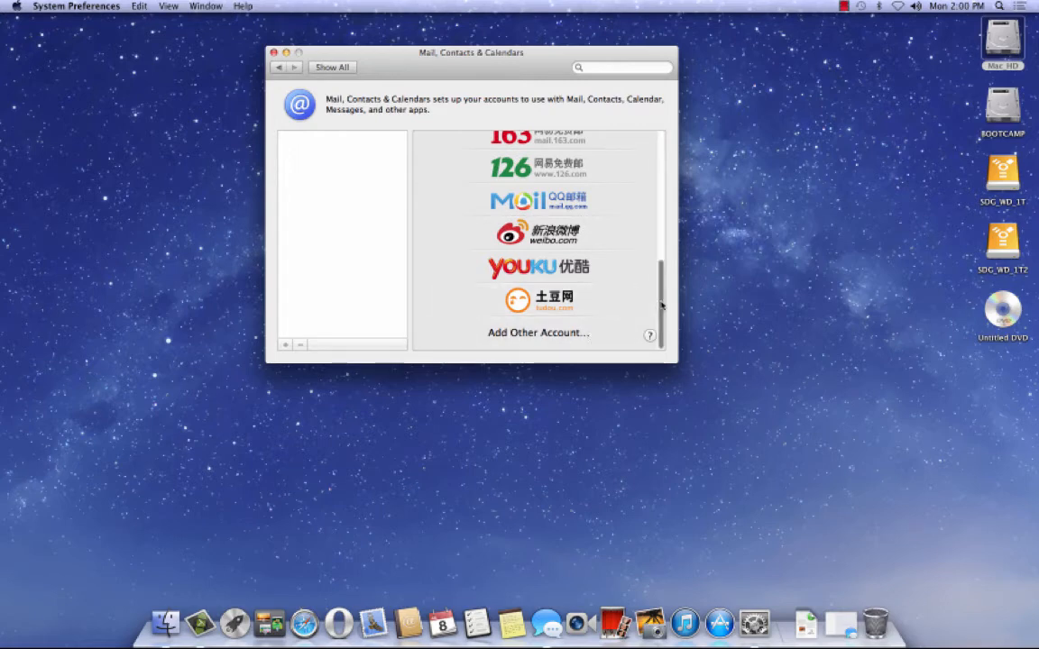
left_click_drag(661, 305, 664, 141)
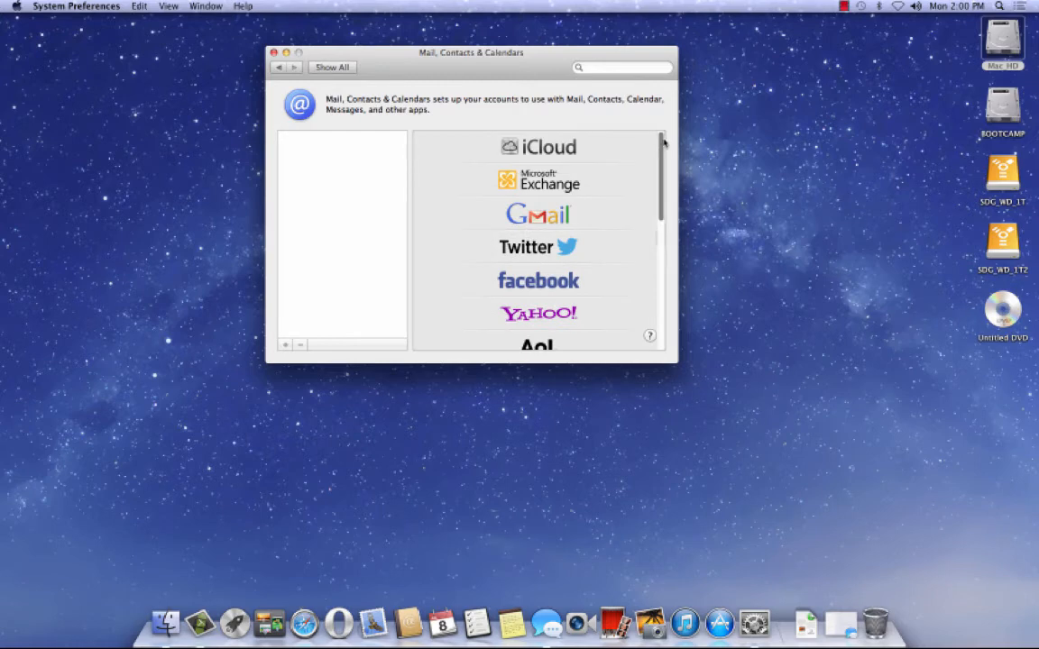
left_click(332, 68)
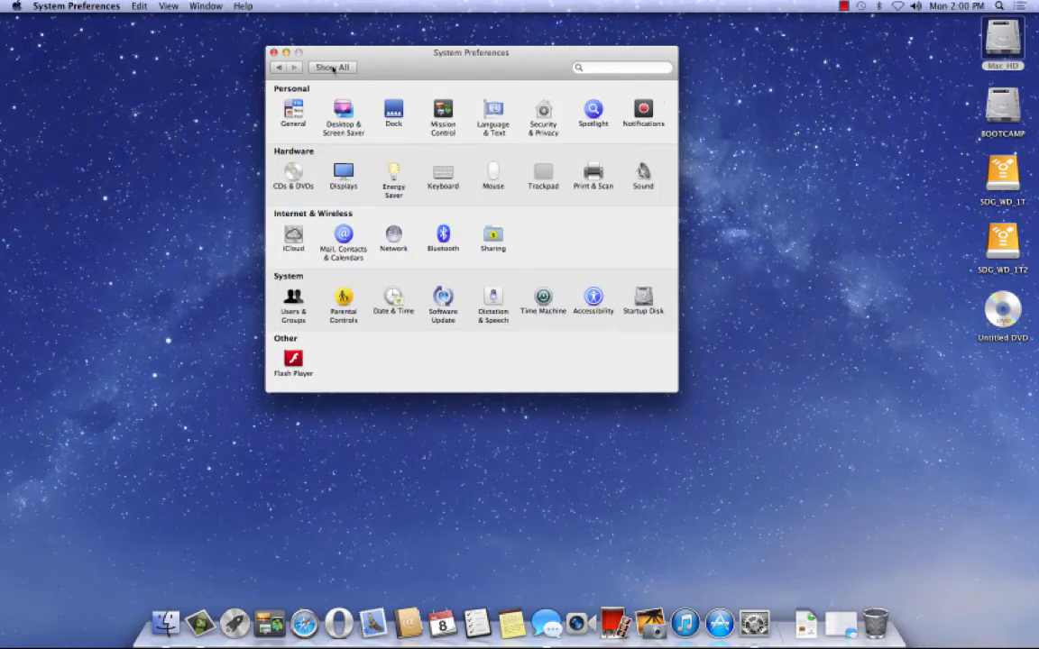
View the Network preferences, highlighting the Ethernet IP address, and the Bluetooth preferences, returning to the preferences overview after each
left_click(398, 235)
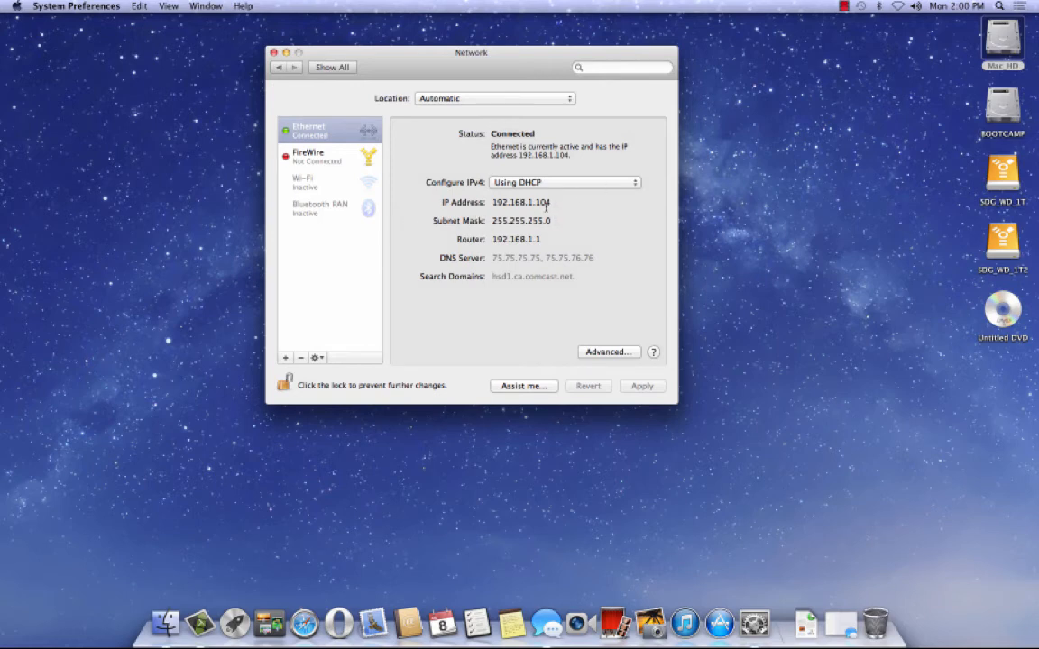
left_click_drag(551, 203, 494, 202)
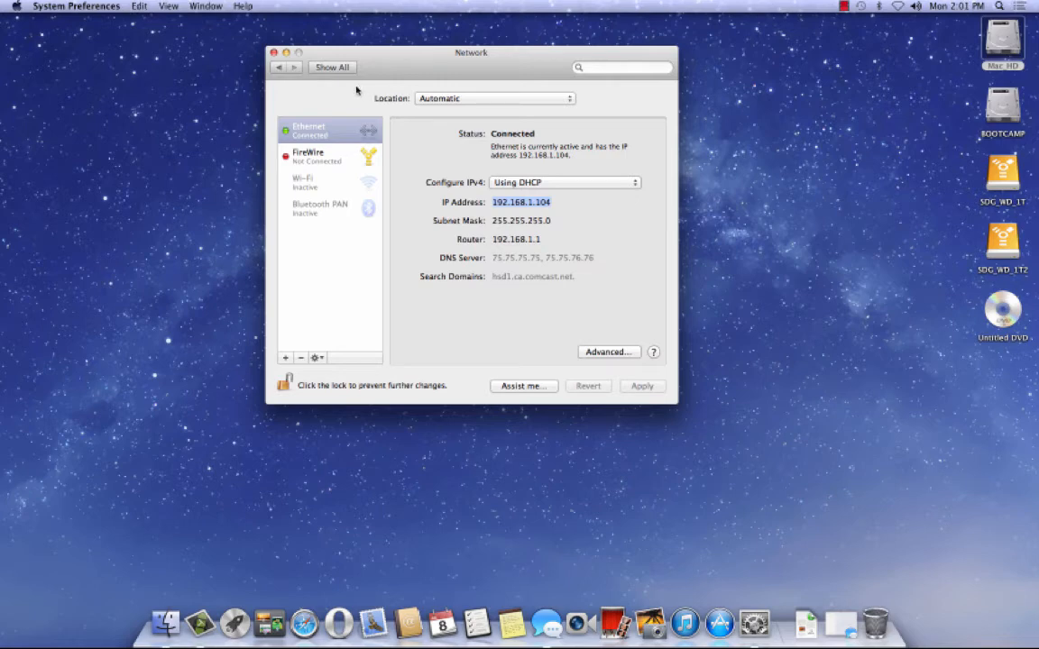
left_click(332, 68)
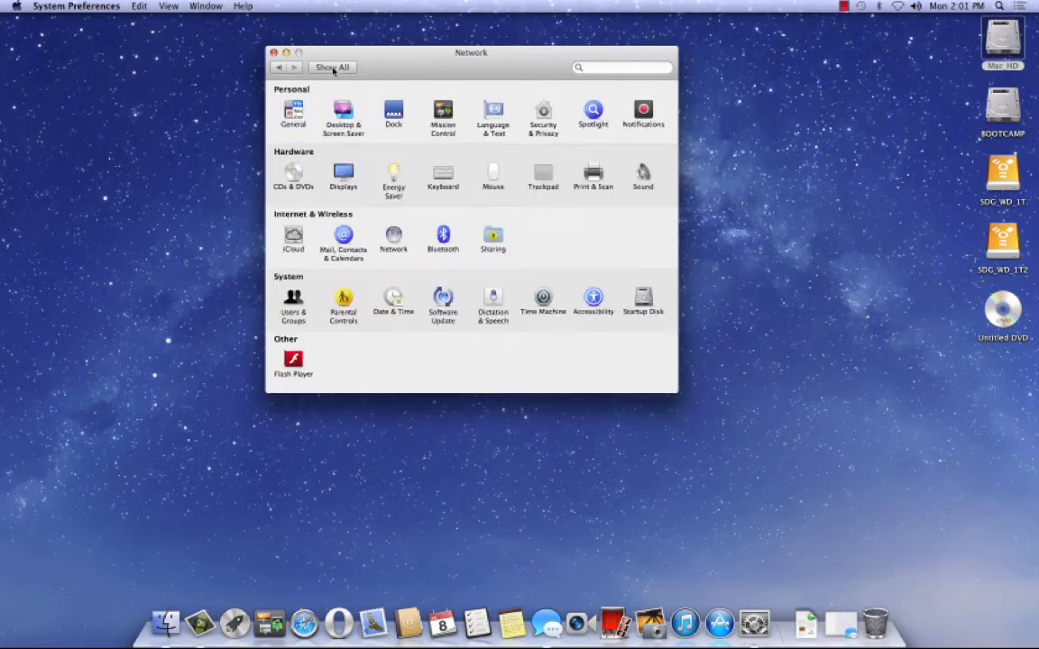
left_click(442, 236)
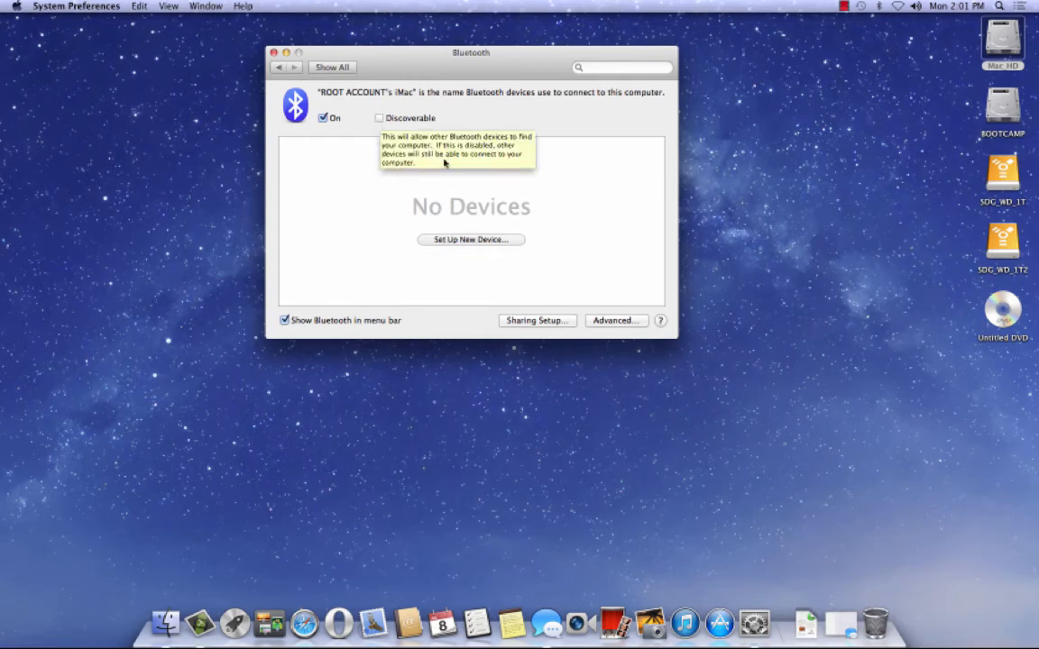
left_click(325, 66)
In the Sharing preferences, try enabling Remote Management with all access options, cancel it and return to the preferences overview
left_click(493, 236)
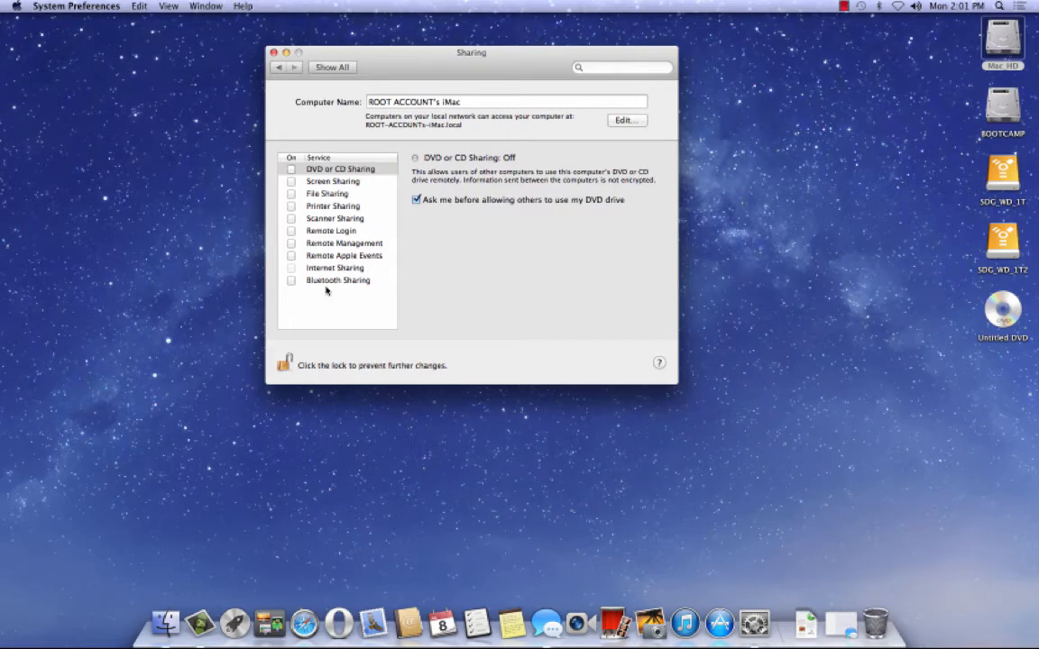
left_click(290, 243)
left_click(293, 245)
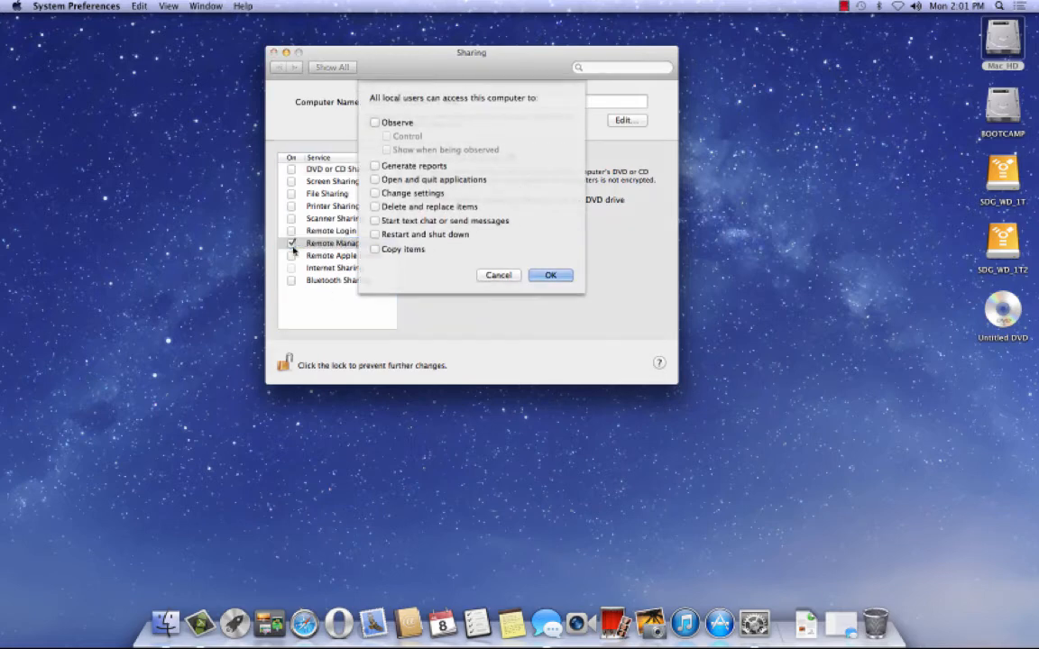
left_click(376, 249, "alt")
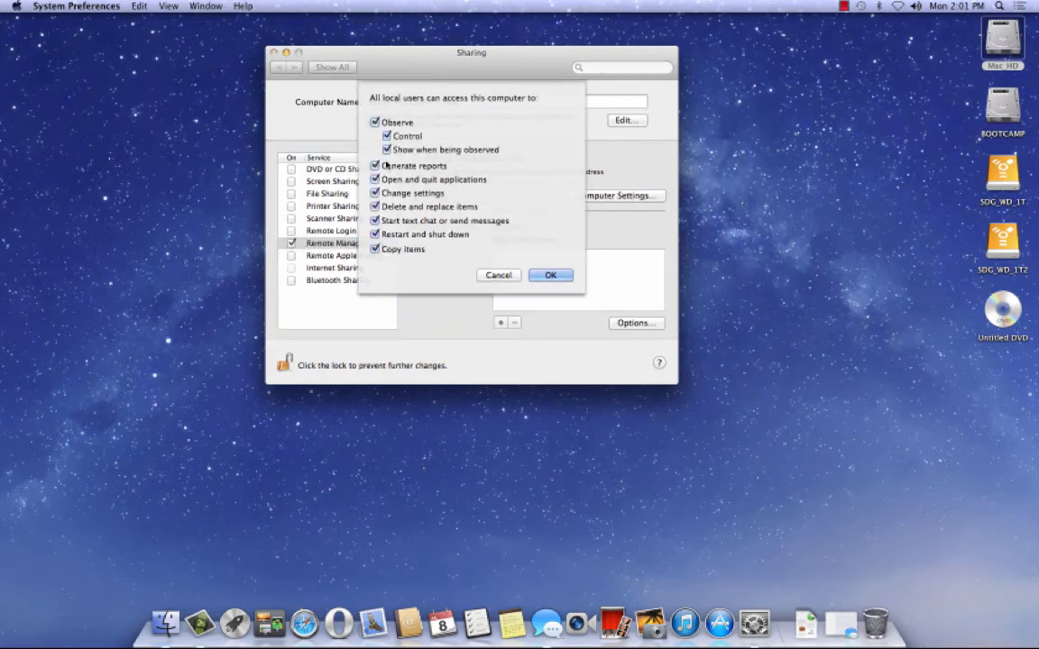
left_click(376, 249, "alt")
left_click(499, 277)
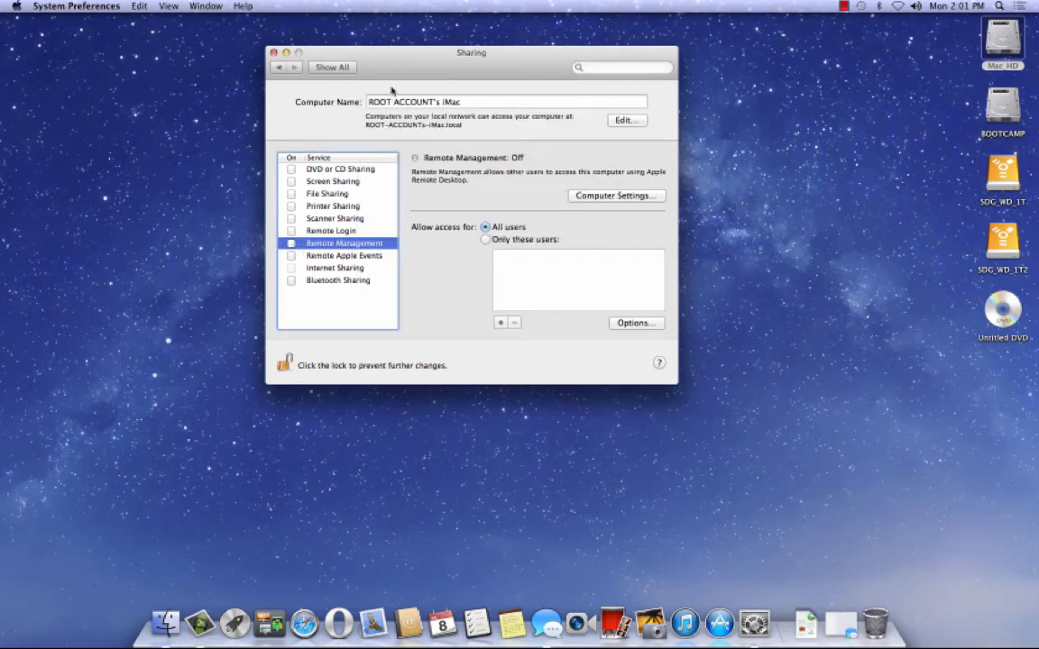
left_click(331, 68)
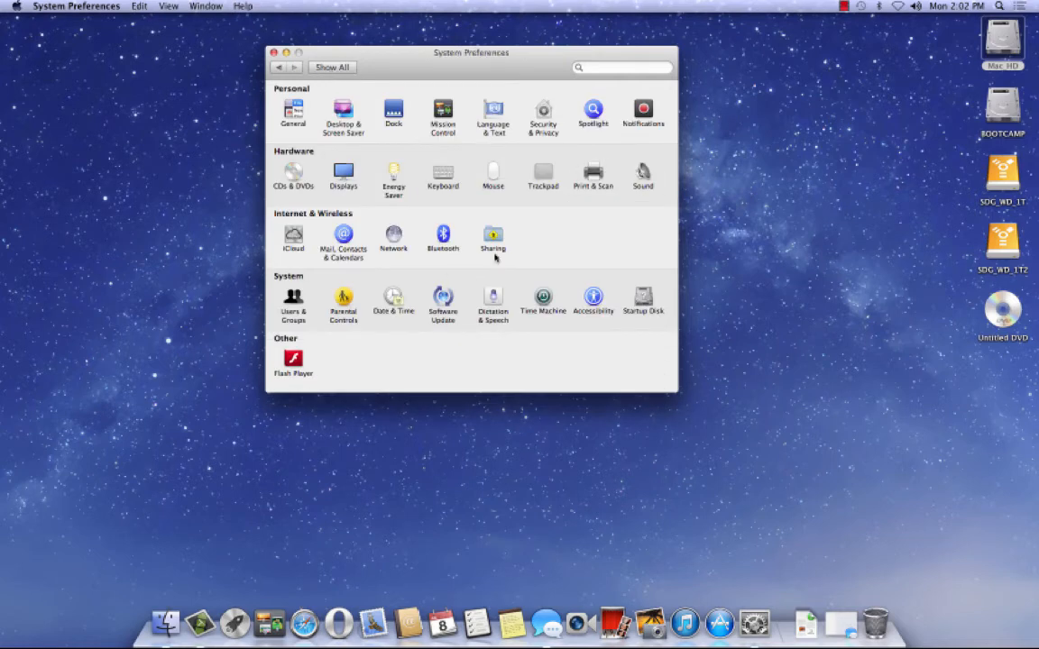
In the Users & Groups preferences, start a new account of type Administrator and cancel its creation
left_click(293, 299)
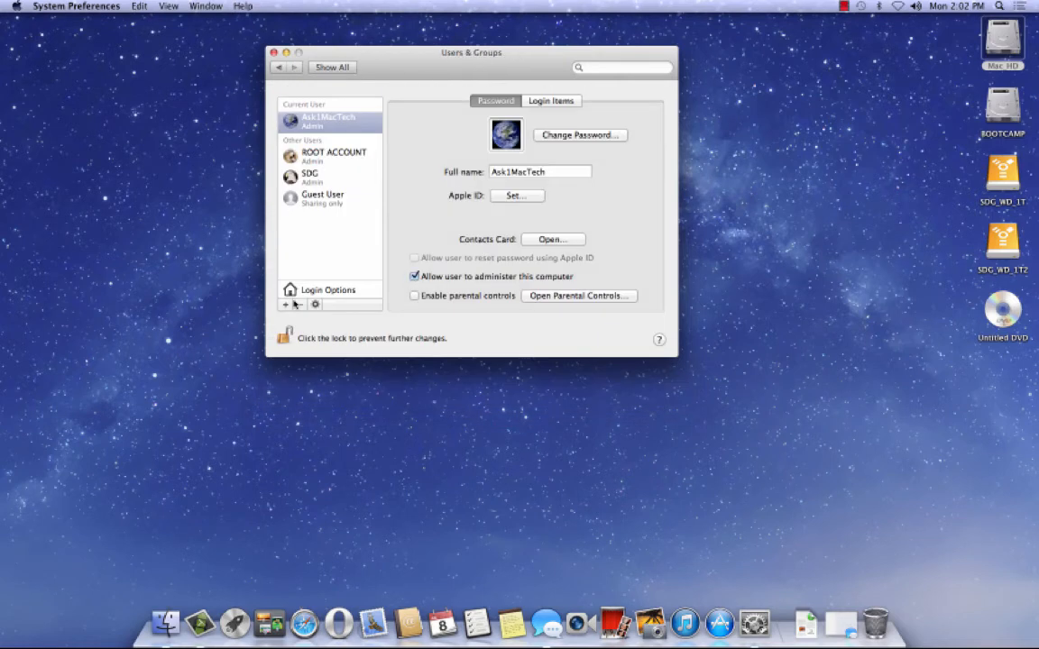
left_click(285, 305)
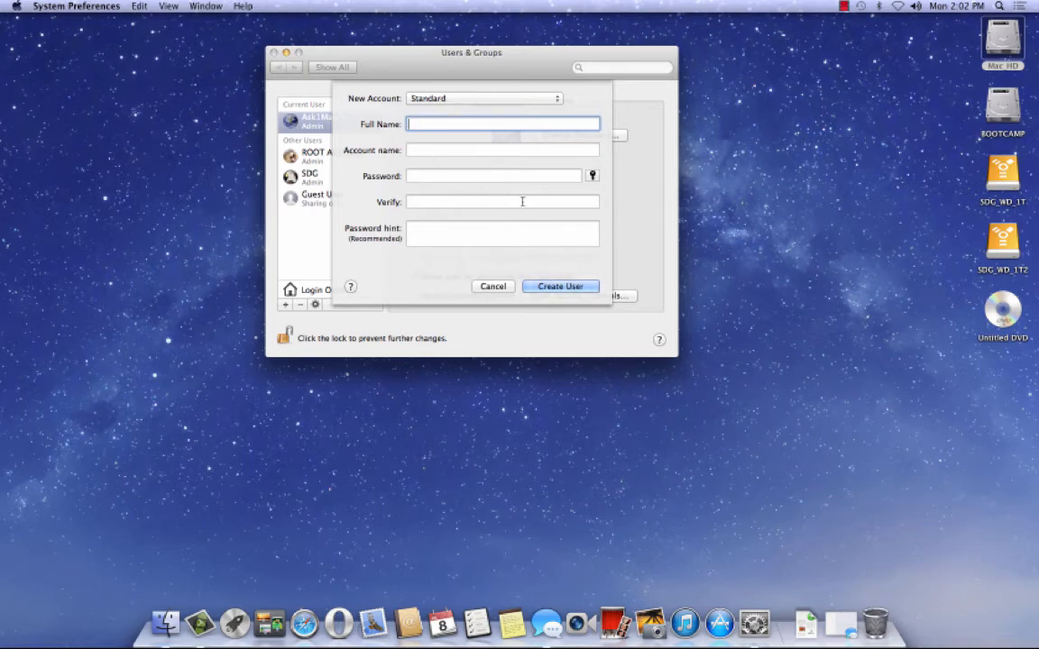
left_click(453, 94)
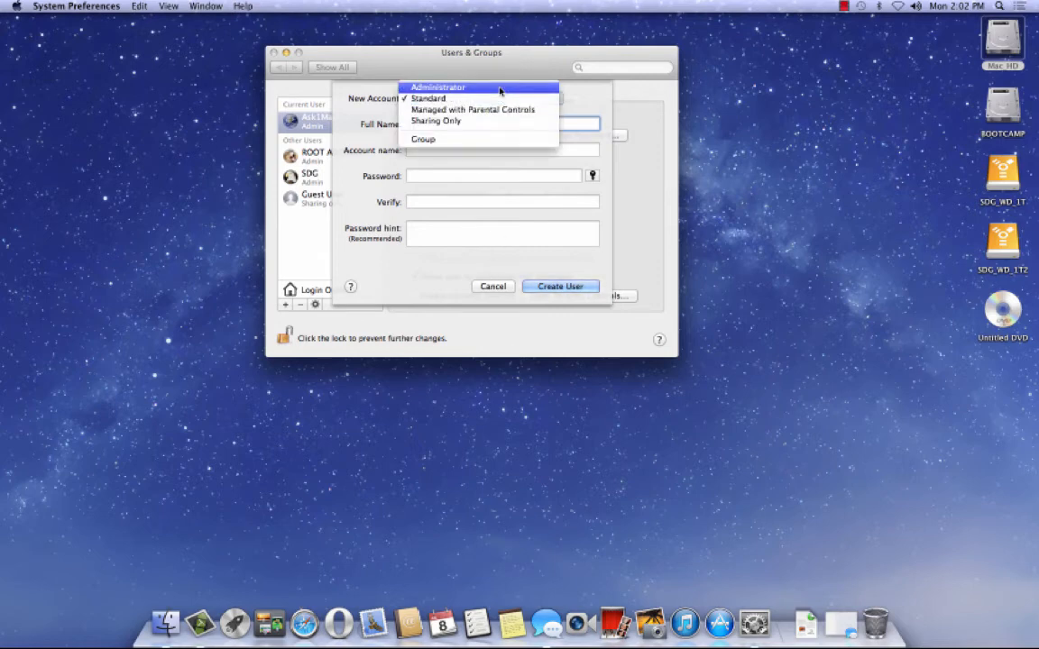
left_click(499, 89)
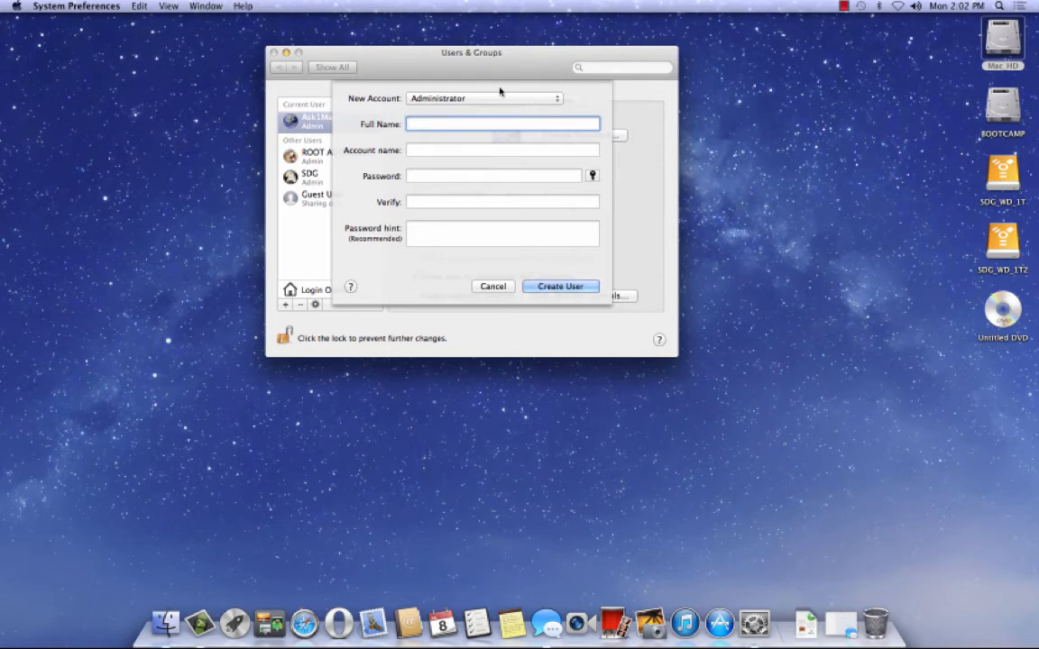
left_click(505, 286)
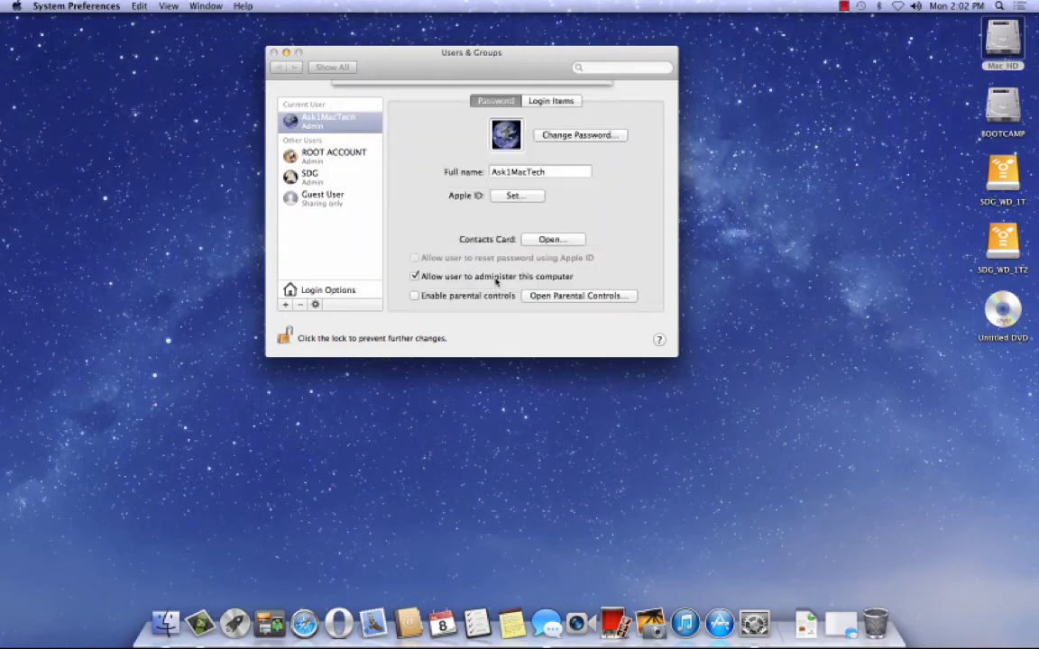
left_click(286, 305)
left_click(493, 285)
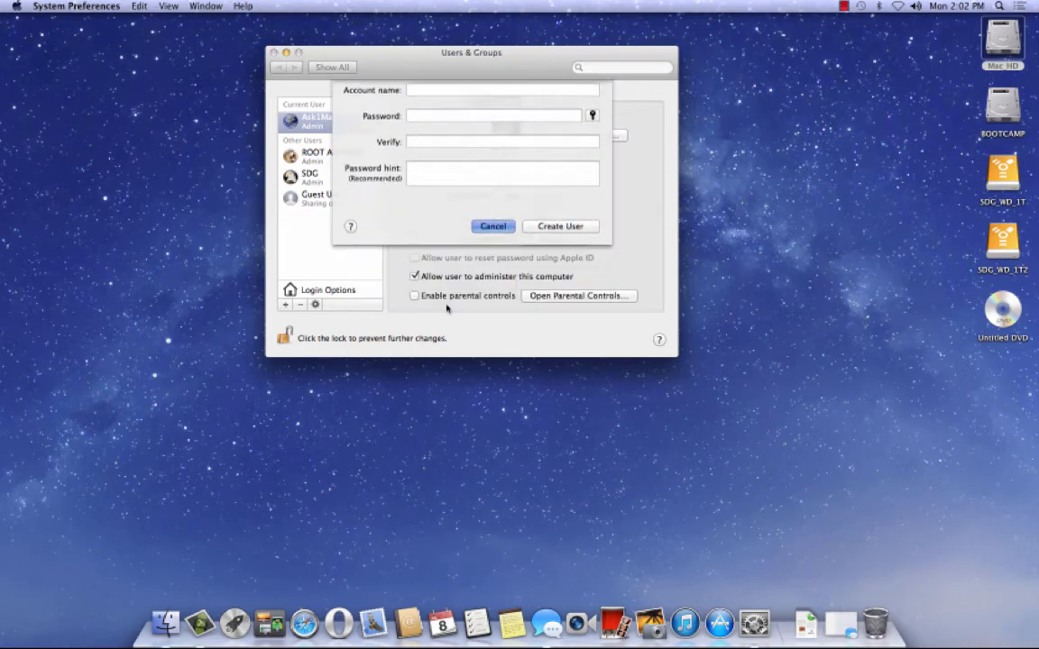
In Login Options, set automatic login to the current user, enter the account password, and switch automatic login back to Off
left_click(347, 290)
left_click(504, 117)
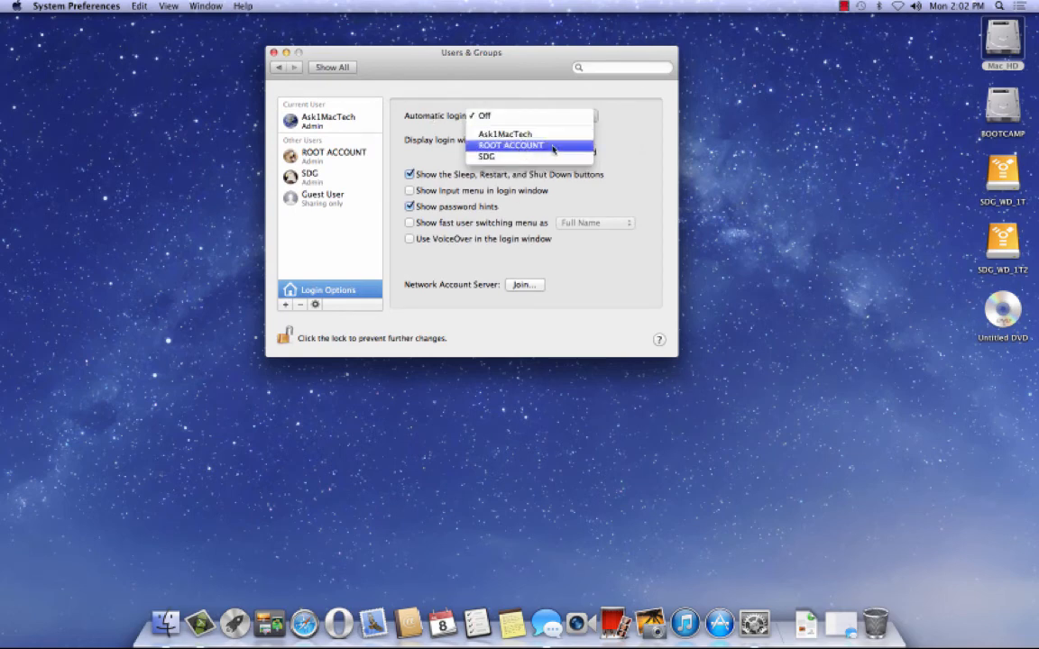
left_click(491, 134)
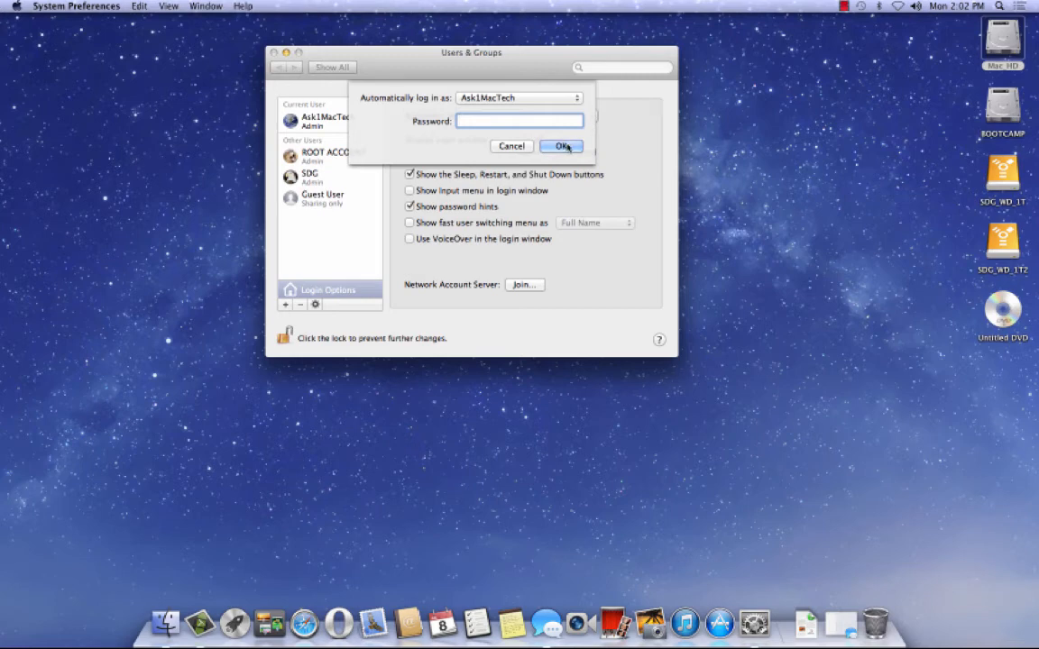
type("********")
left_click(564, 146)
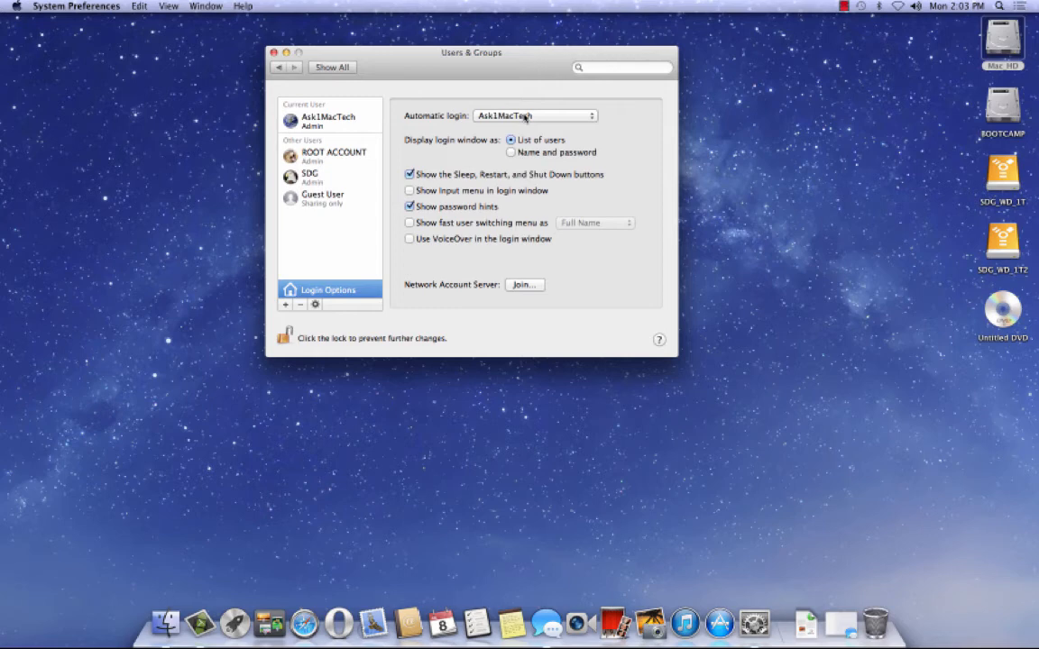
left_click(526, 116)
left_click(515, 97)
Enable the fast user switching menu, view its accounts, and disable it again, checking the clock's date and display options
left_click(409, 223)
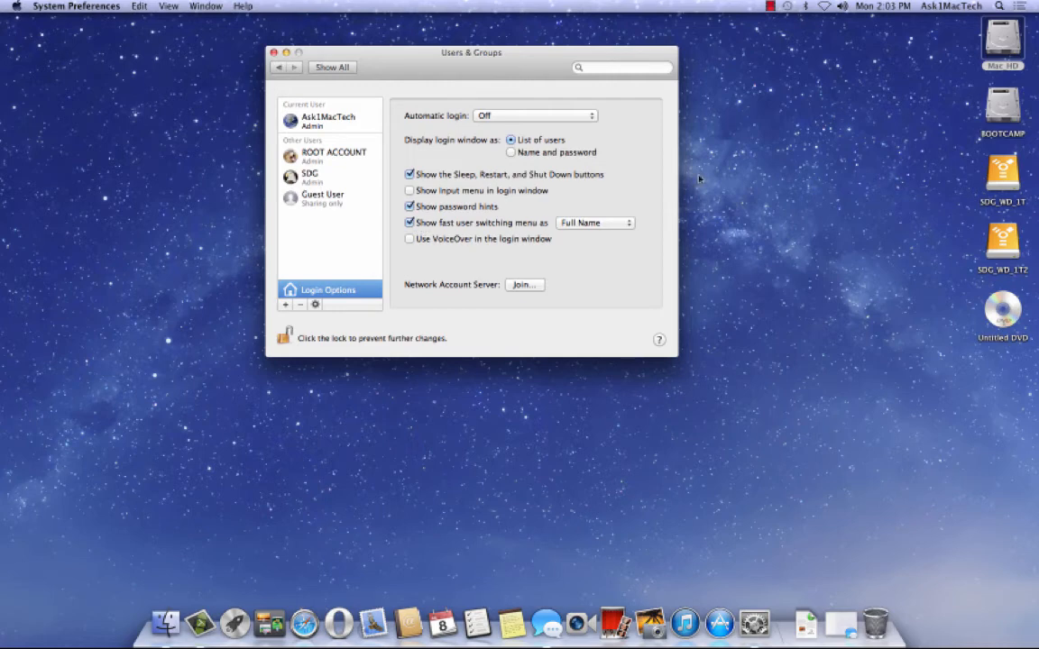
left_click(950, 6)
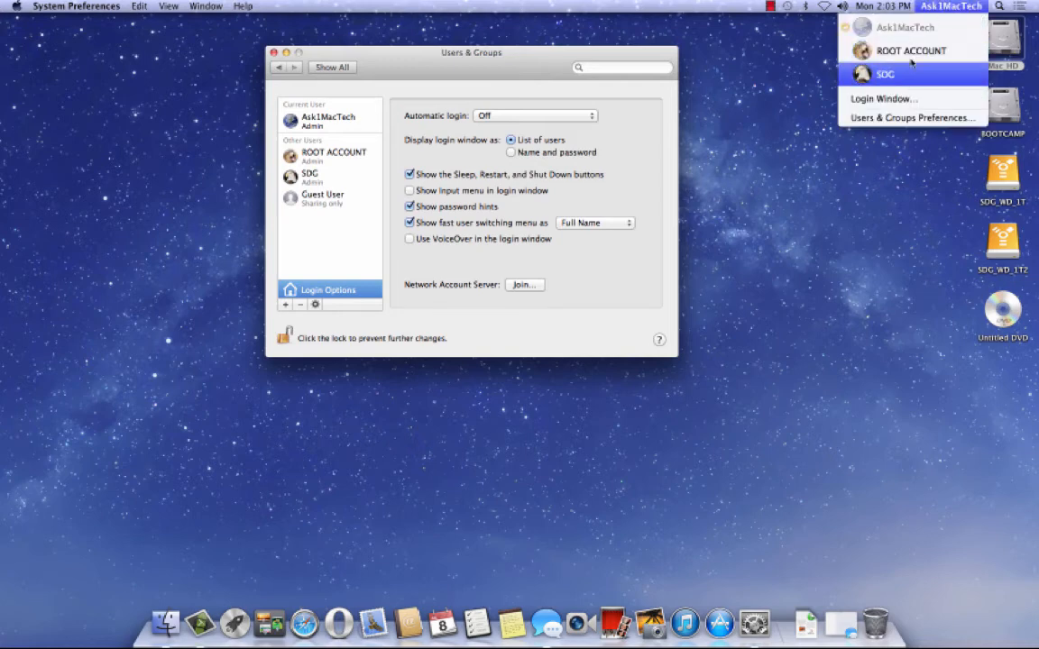
left_click(767, 55)
left_click(409, 222)
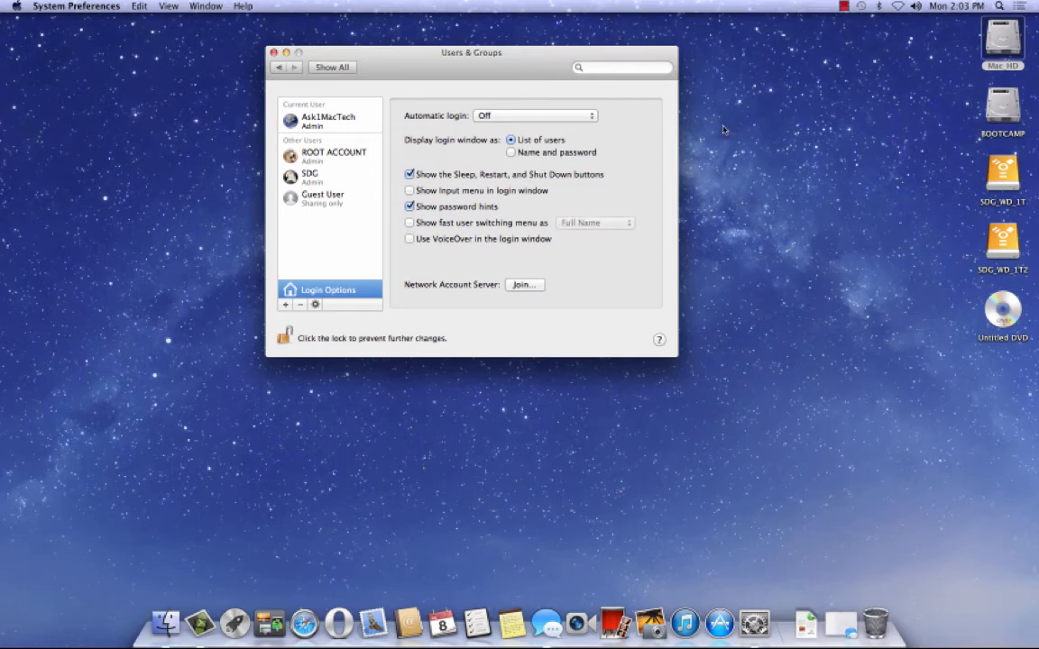
left_click(956, 7)
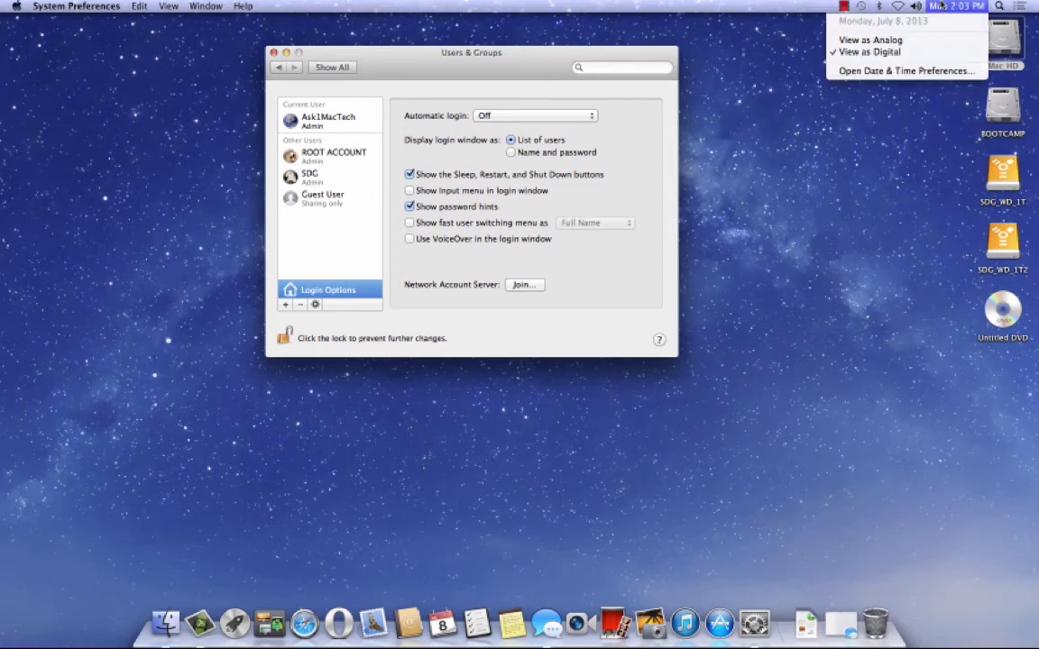
left_click(731, 209)
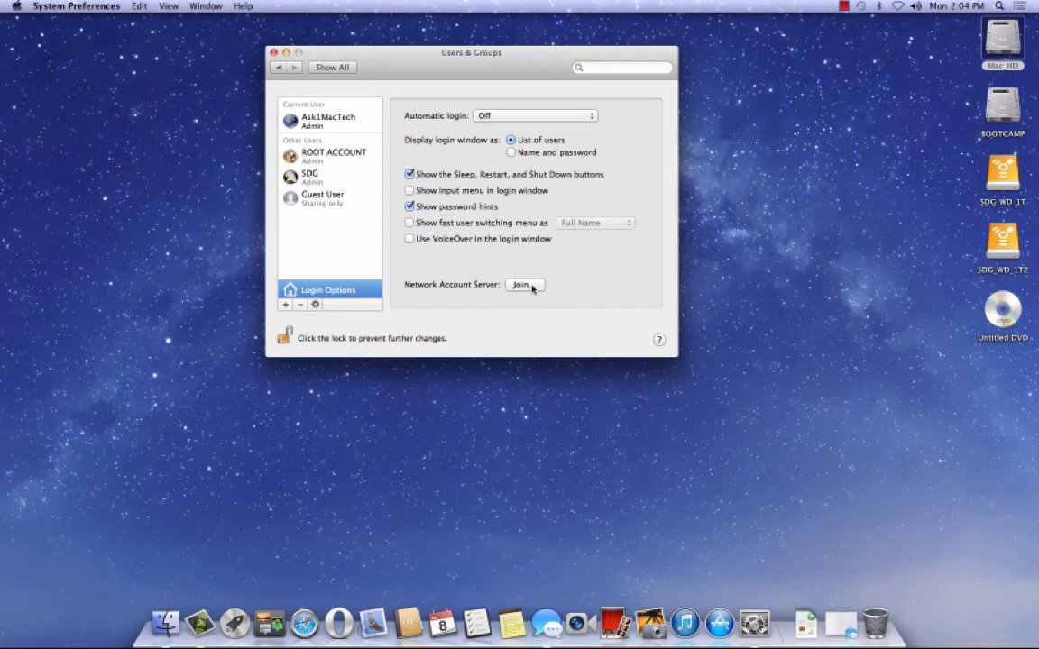
Move the preferences window slightly up and to the left, and view the Parental Controls preferences before returning to the overview
left_click_drag(322, 52, 282, 44)
left_click(291, 59)
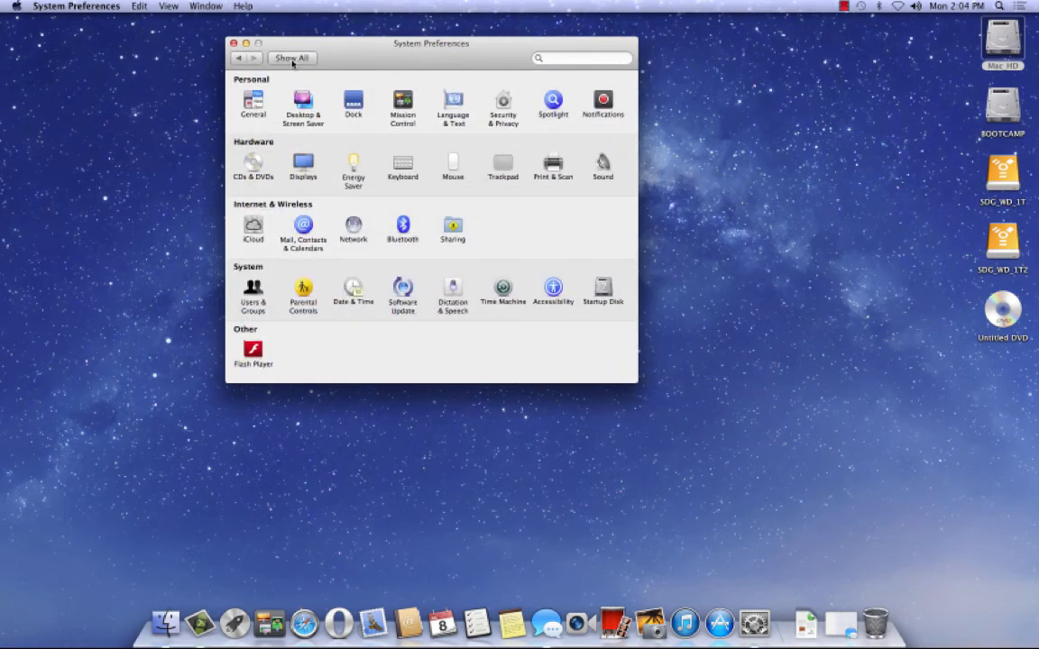
left_click(304, 290)
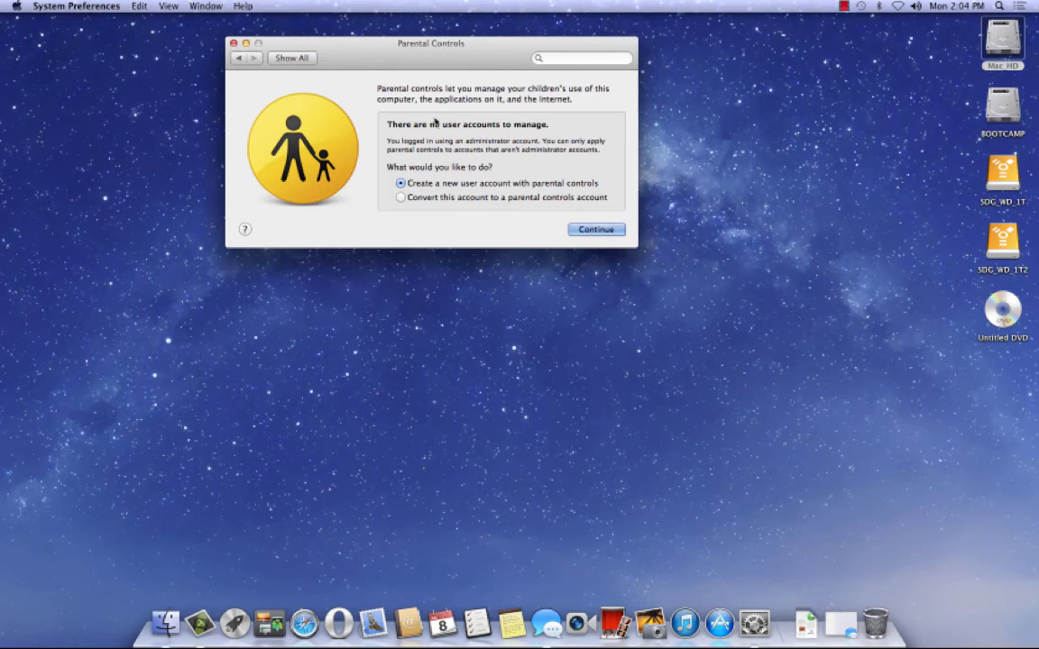
left_click(293, 59)
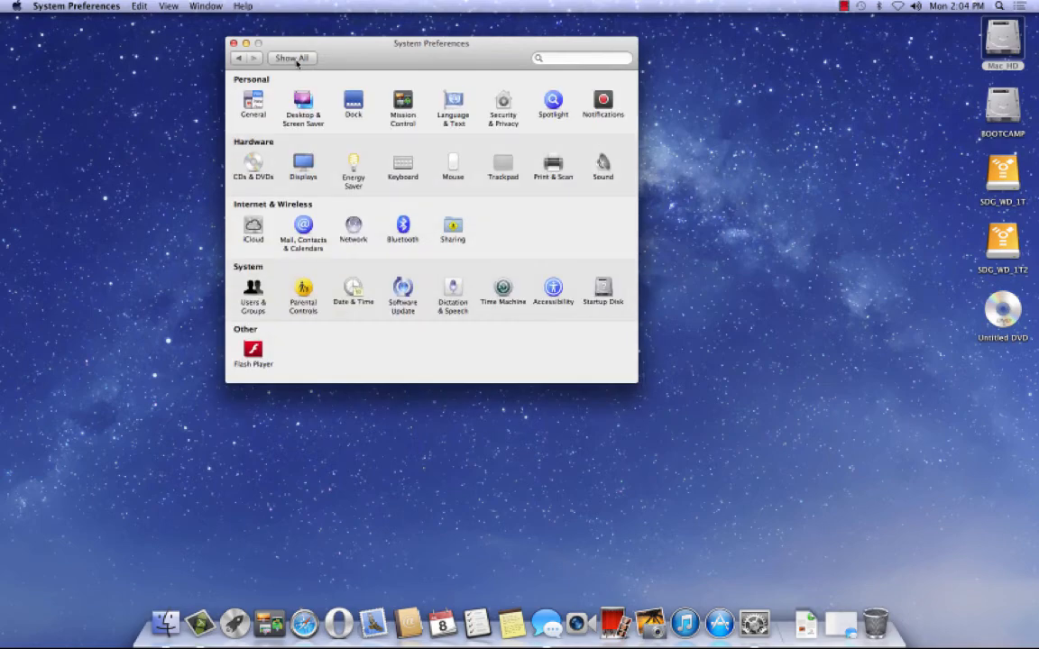
View the Date & Time, Time Zone and Clock settings in the Date & Time preferences and return to the overview
left_click(354, 287)
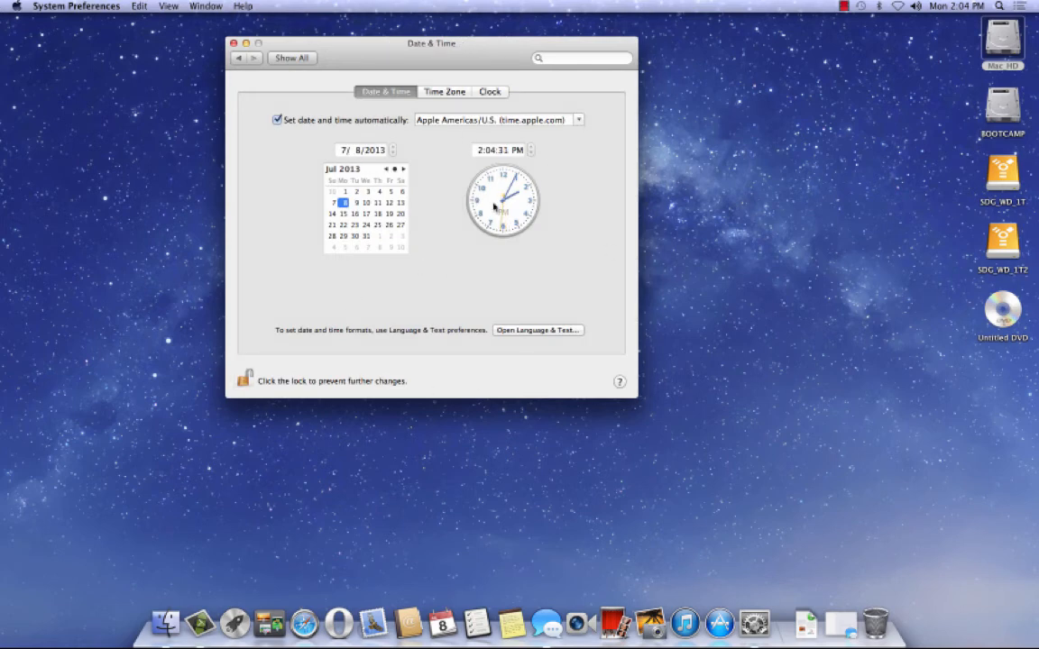
left_click(445, 92)
left_click(489, 92)
left_click(394, 92)
left_click(297, 59)
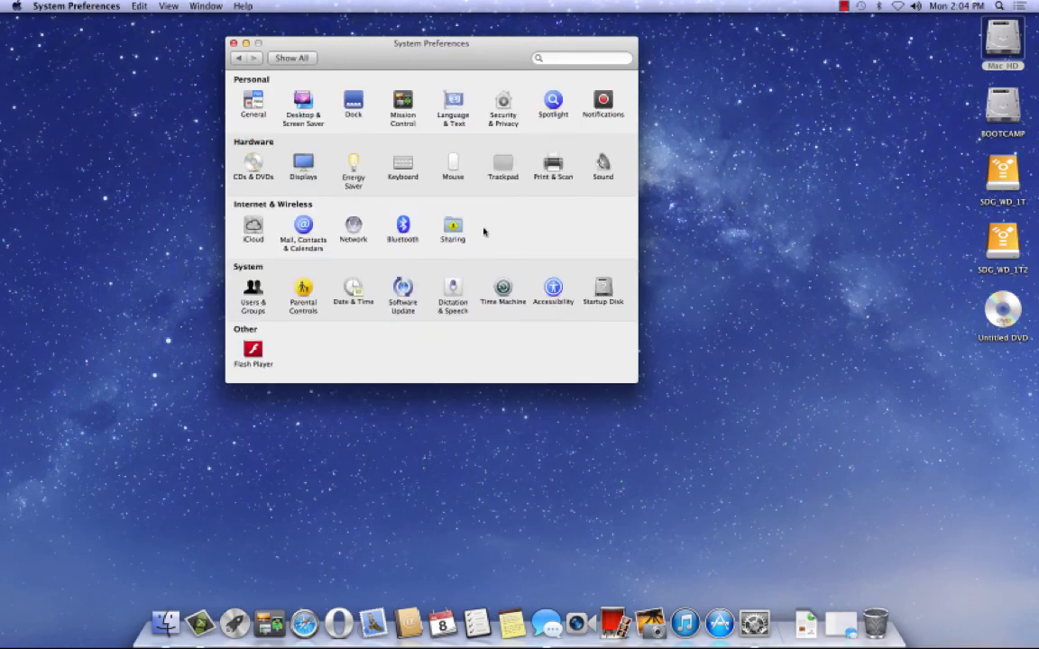
View the Software Update preferences, and the Dictation and Text to Speech settings in the Dictation & Speech preferences
left_click(403, 291)
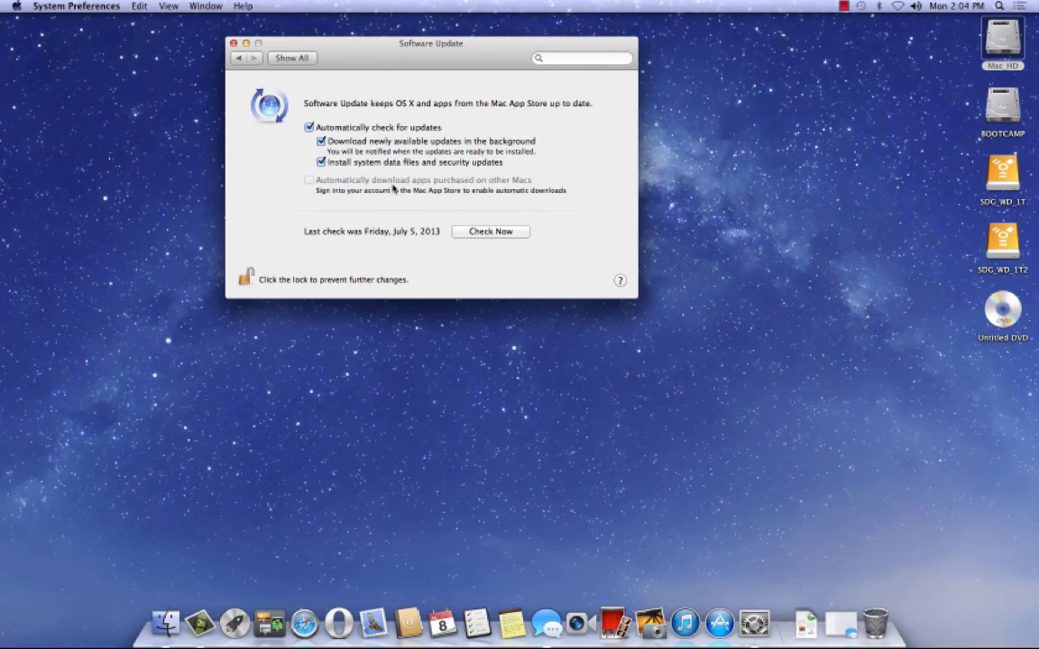
left_click(283, 58)
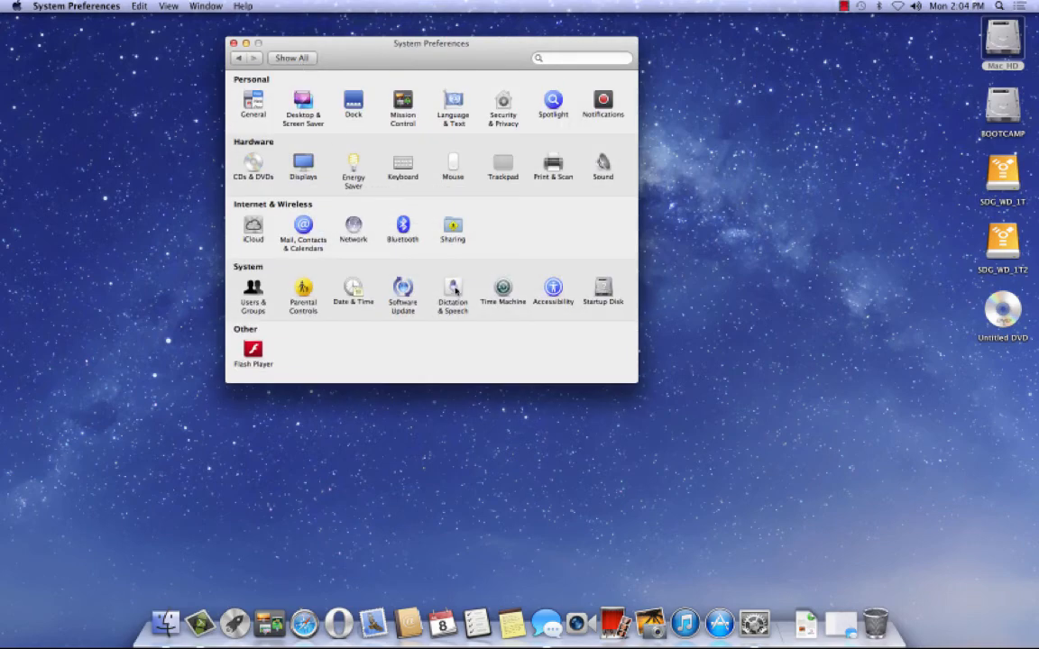
left_click(453, 290)
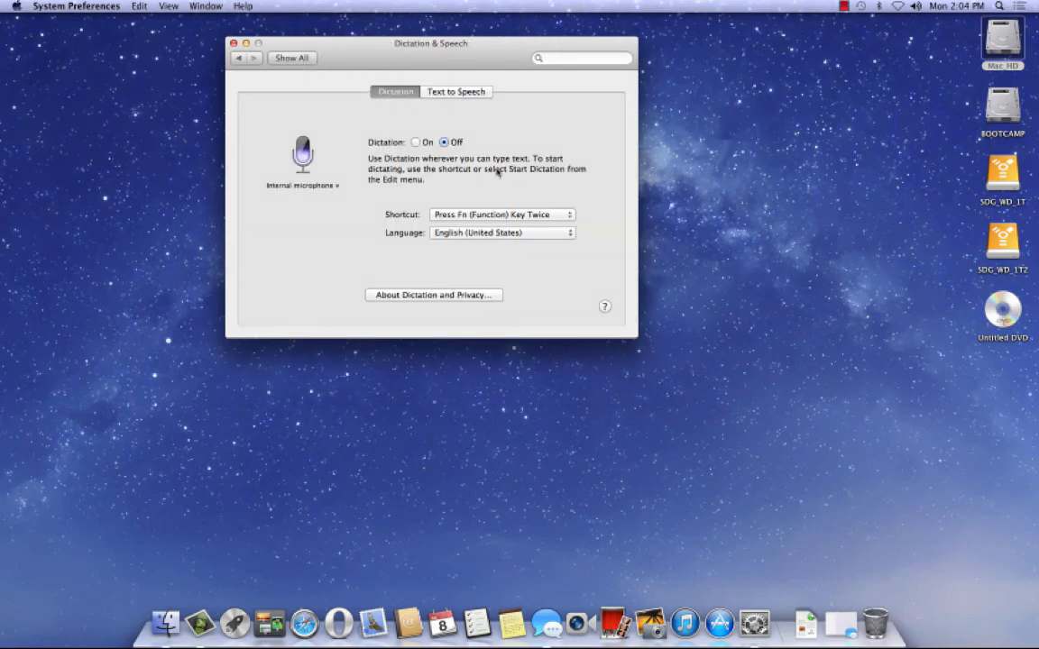
left_click(455, 93)
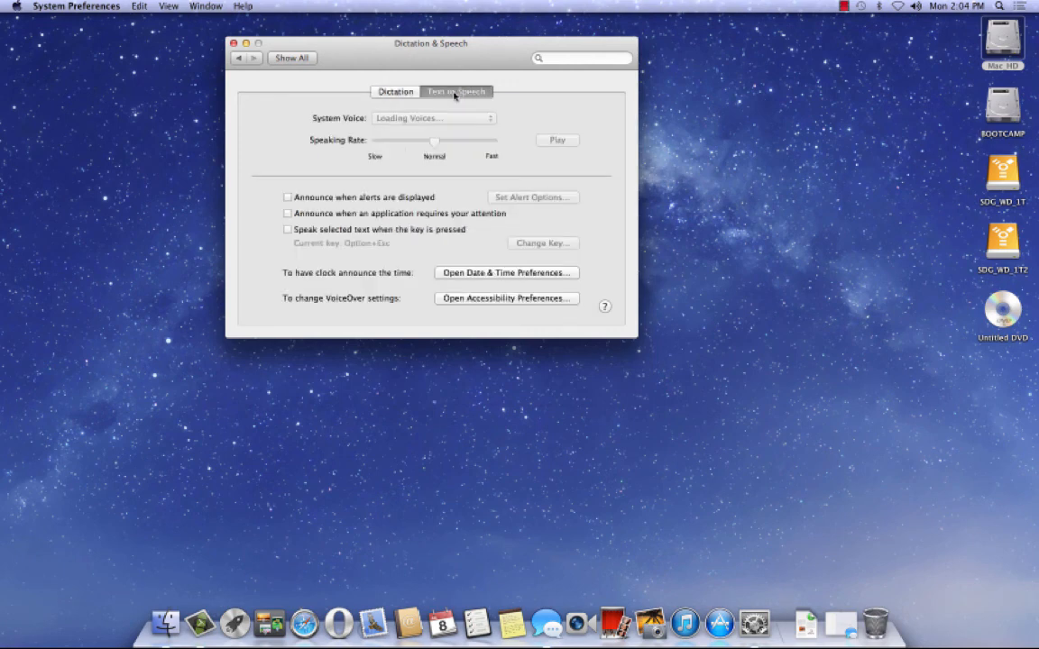
Revisit the Dictation settings, return to the overview, and open the Time Machine preferences
left_click(391, 94)
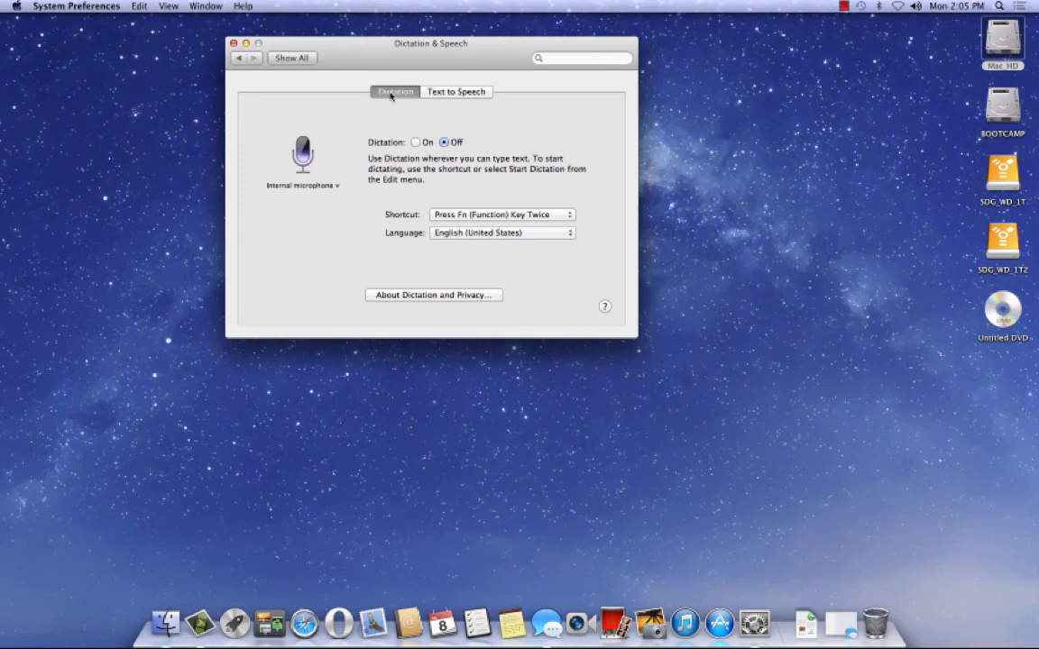
left_click(291, 58)
left_click(502, 291)
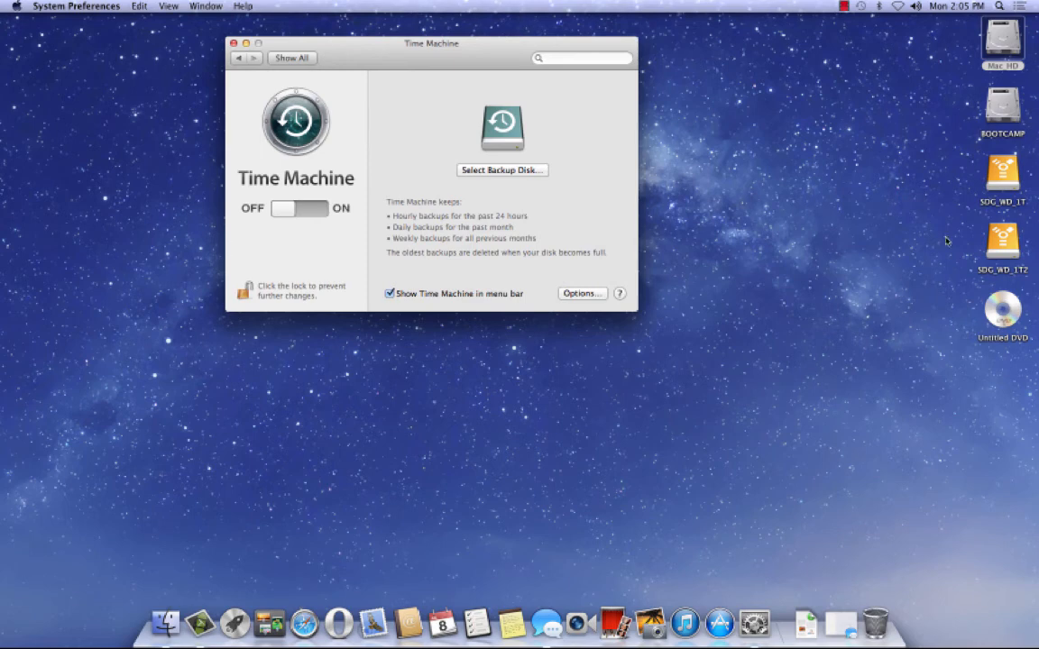
Highlight the external drives SDG_WD_1T and SDG_WD_1T2 on the desktop and clear the selection
left_click(1003, 169)
key("Down")
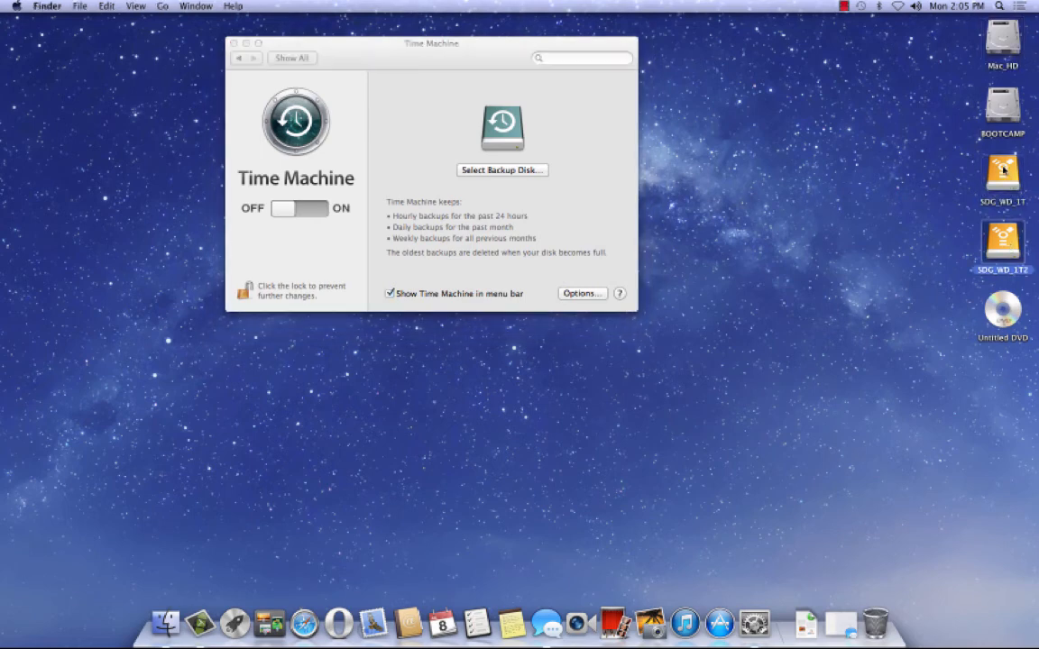
left_click(1003, 169)
key("Down")
left_click(1005, 174)
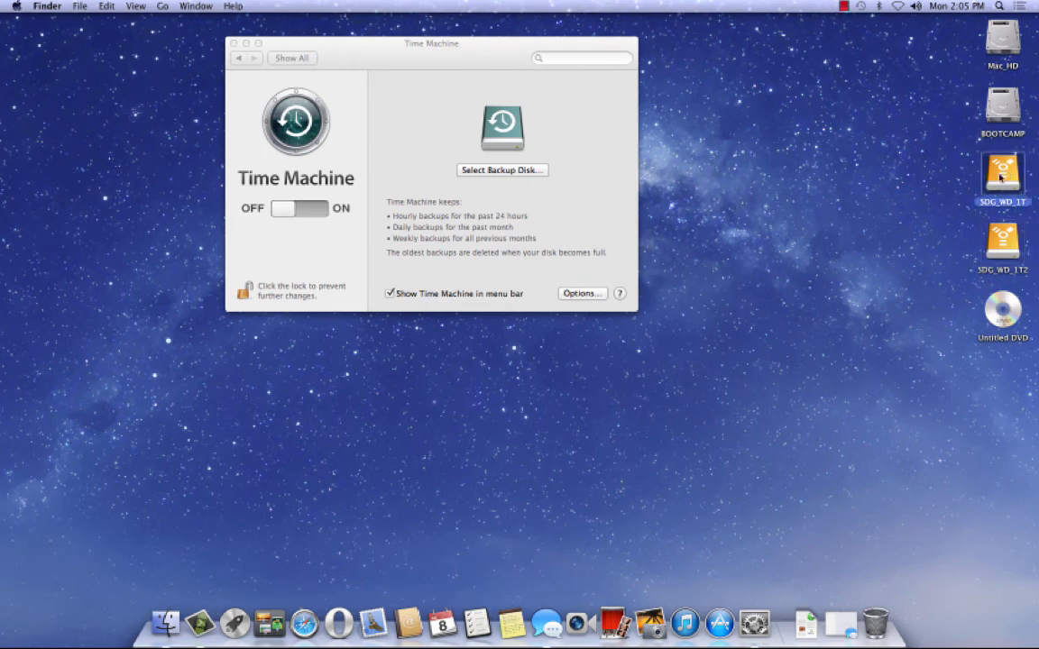
left_click(931, 167)
left_click_drag(922, 163, 1037, 263)
left_click(906, 179)
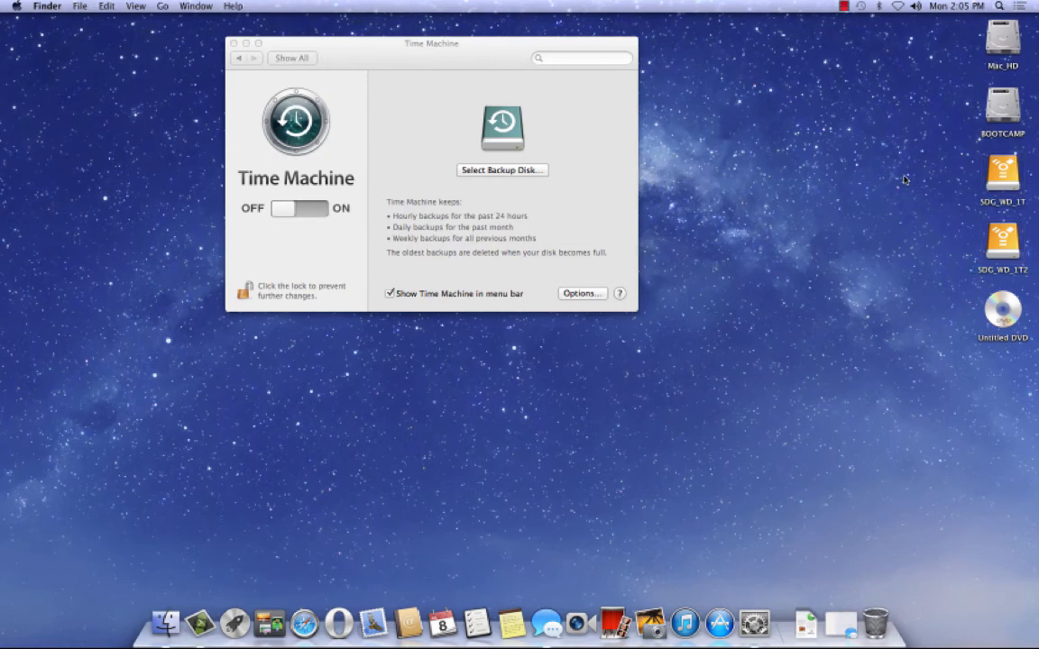
Try to use SDG_WD_1T as the Time Machine backup disk, decline erasing it, and cancel the disk selection
left_click(505, 170)
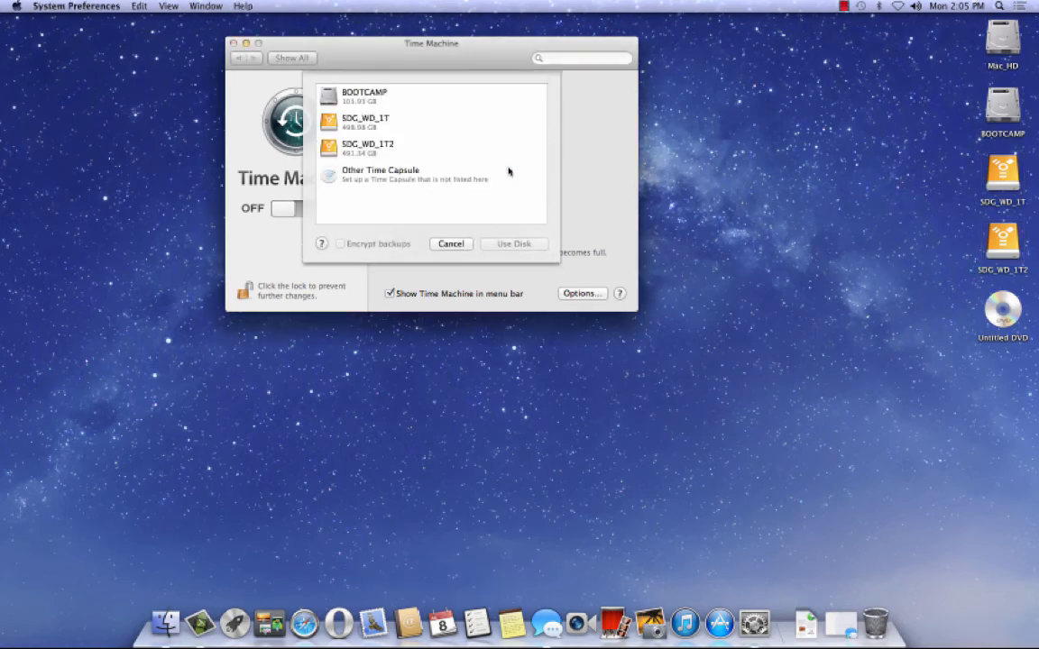
left_click(372, 131)
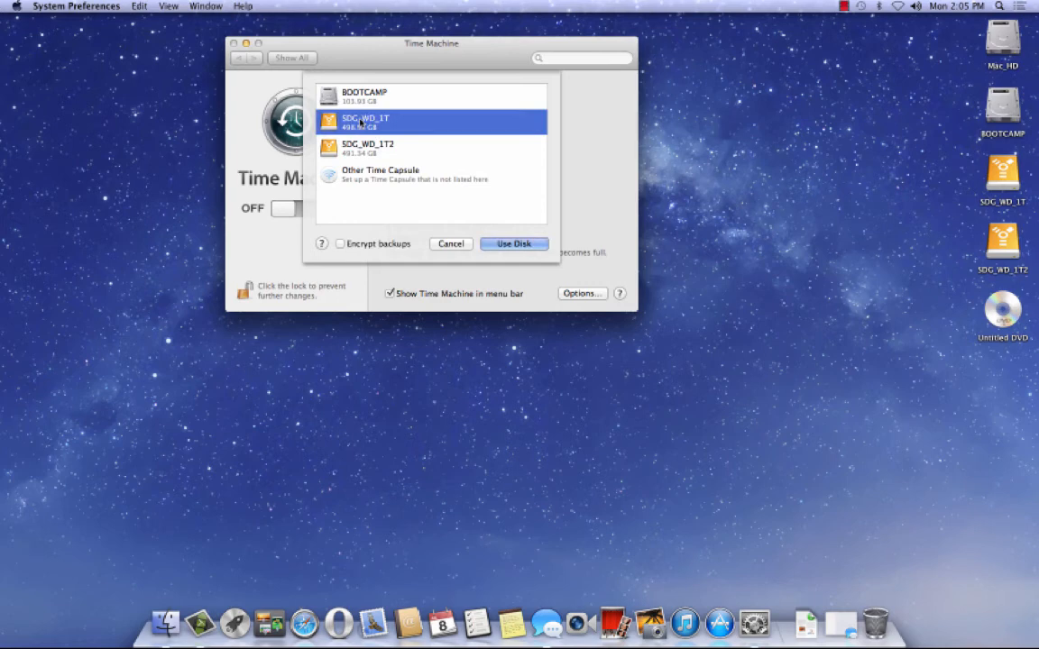
left_click(530, 246)
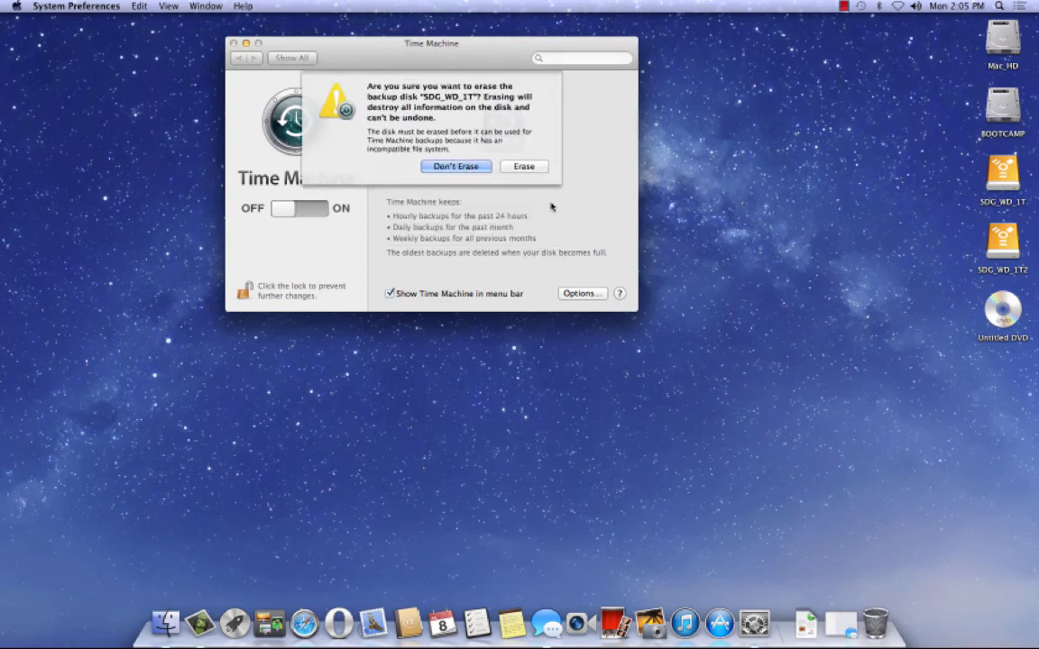
left_click(437, 166)
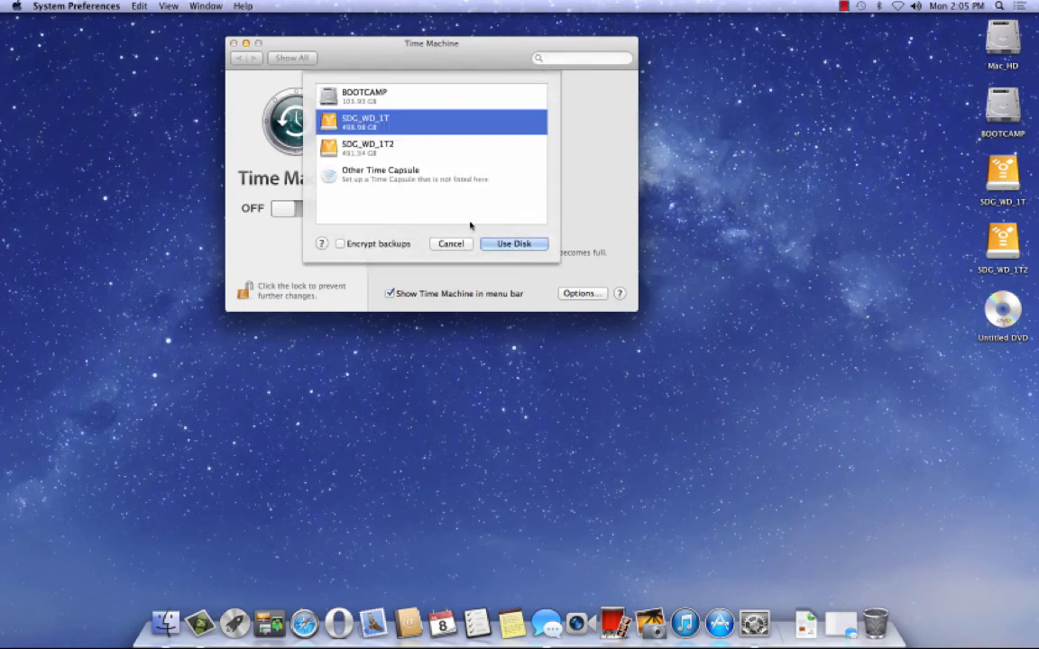
left_click(449, 240)
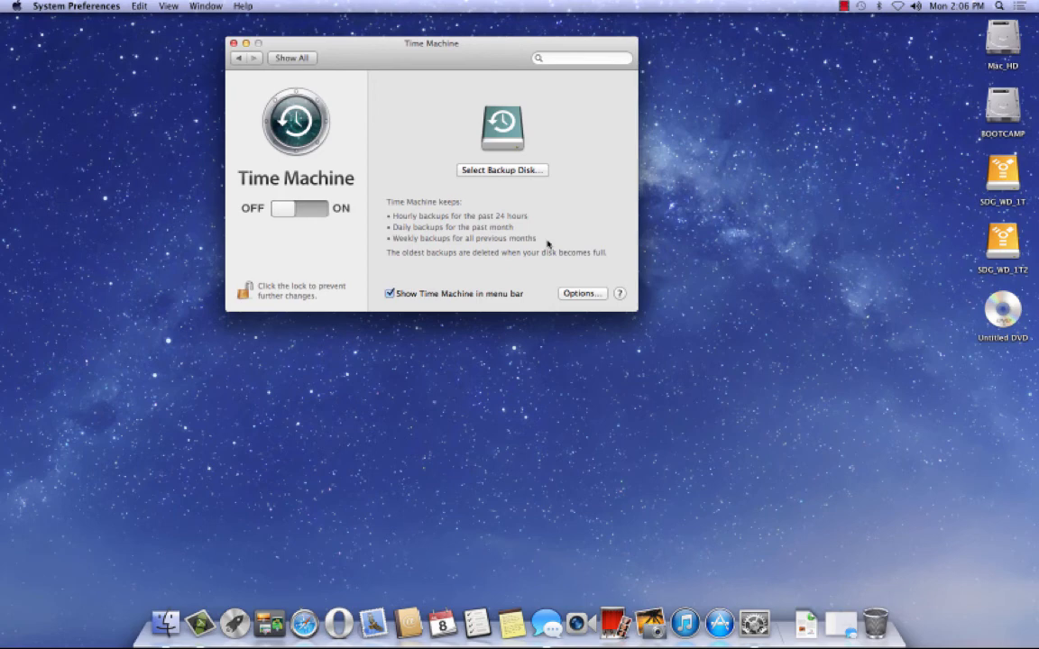
View the Accessibility preferences and their full list of Seeing, Hearing and Interacting categories, and return to the overview
left_click(291, 58)
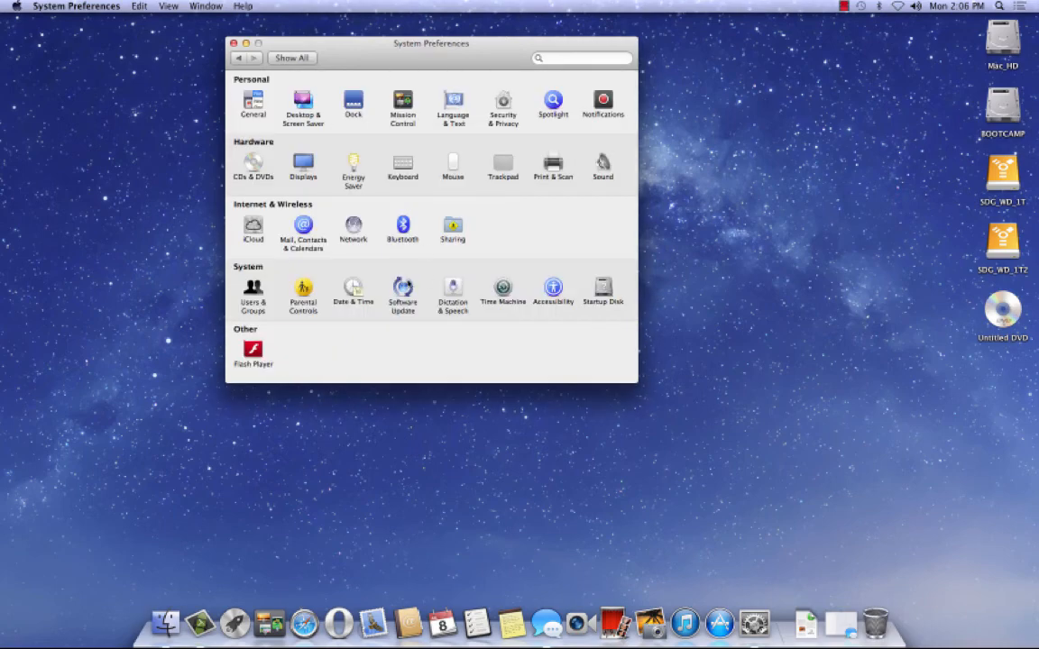
left_click(553, 288)
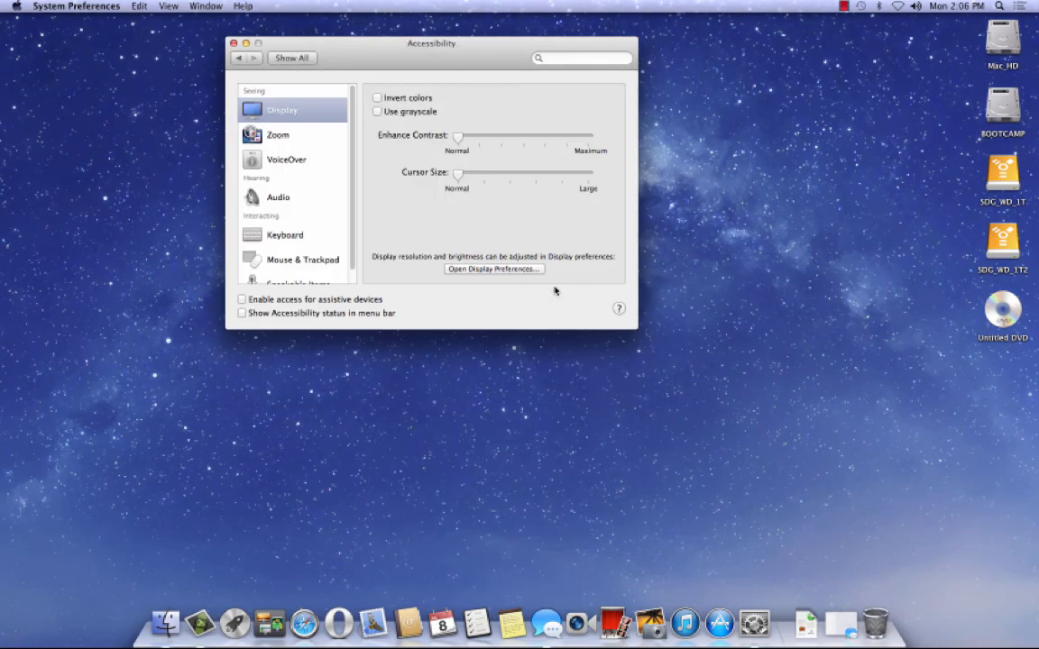
scroll(279, 192, "down", 2)
scroll(278, 193, "up", 2)
scroll(297, 245, "down", 1)
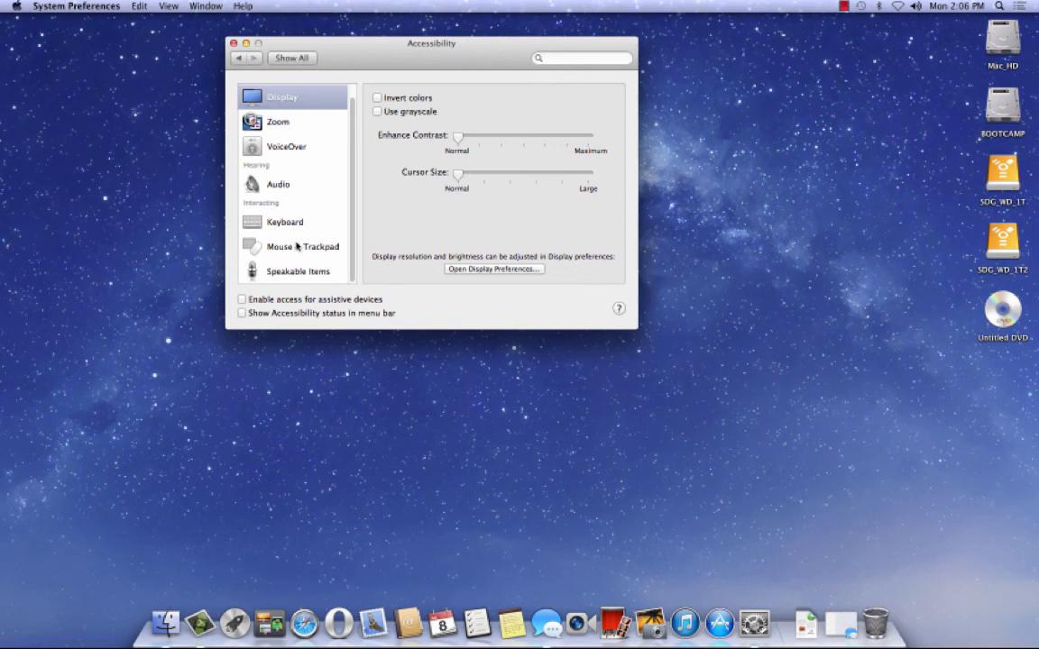
scroll(262, 216, "up", 1)
left_click(290, 58)
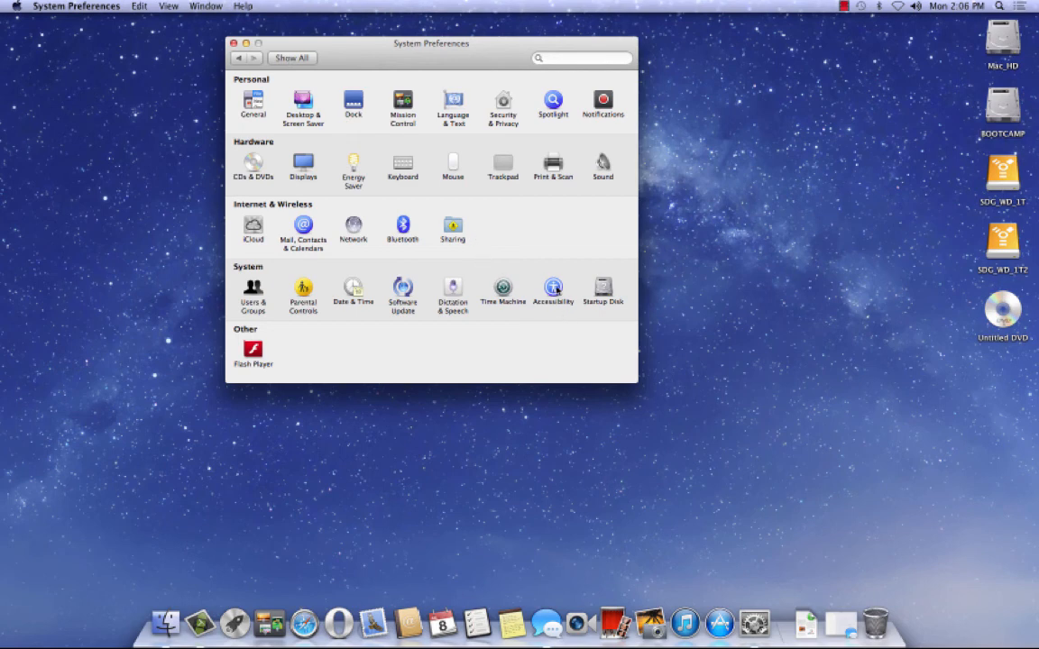
View the Startup Disk preferences, return to the overview, and move the preferences window toward the middle of the screen
left_click(604, 290)
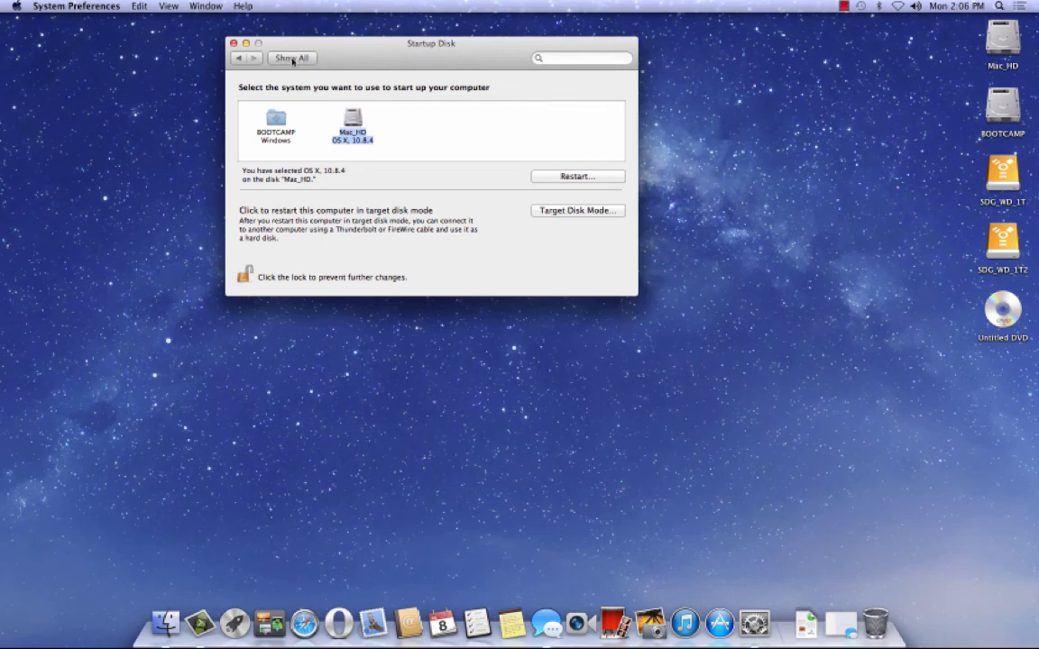
left_click(291, 59)
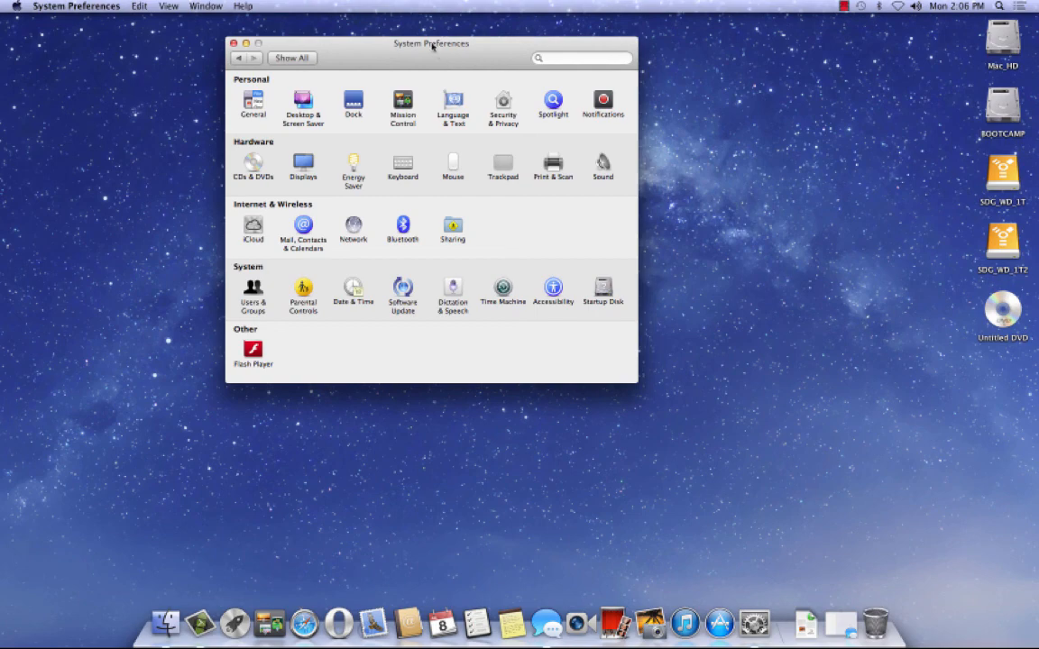
left_click_drag(432, 46, 515, 33)
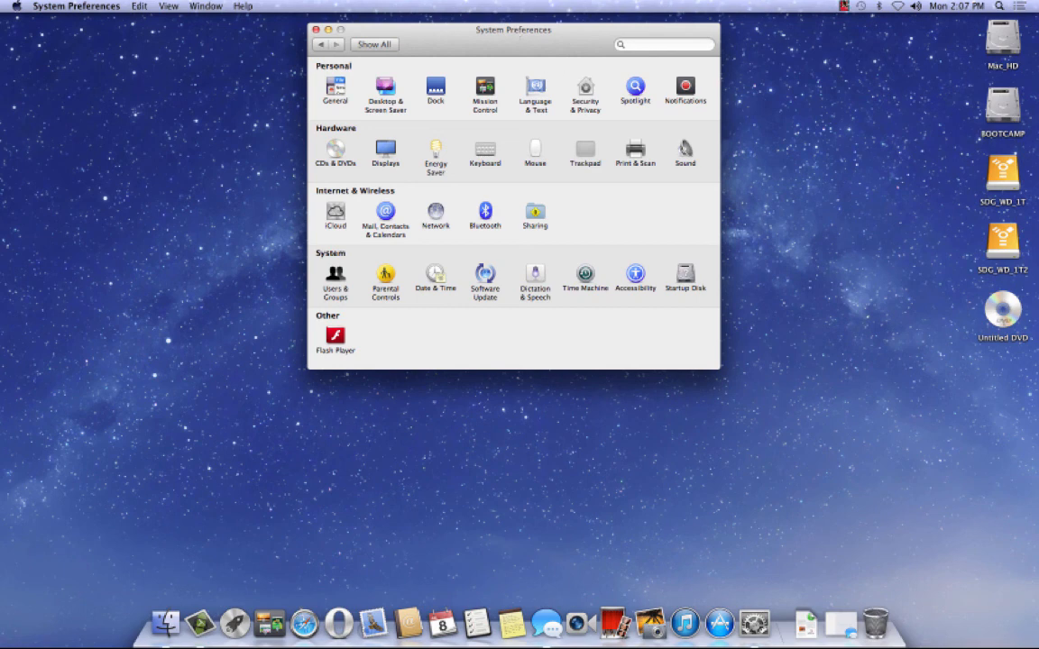
left_click(844, 7)
left_click(854, 19)
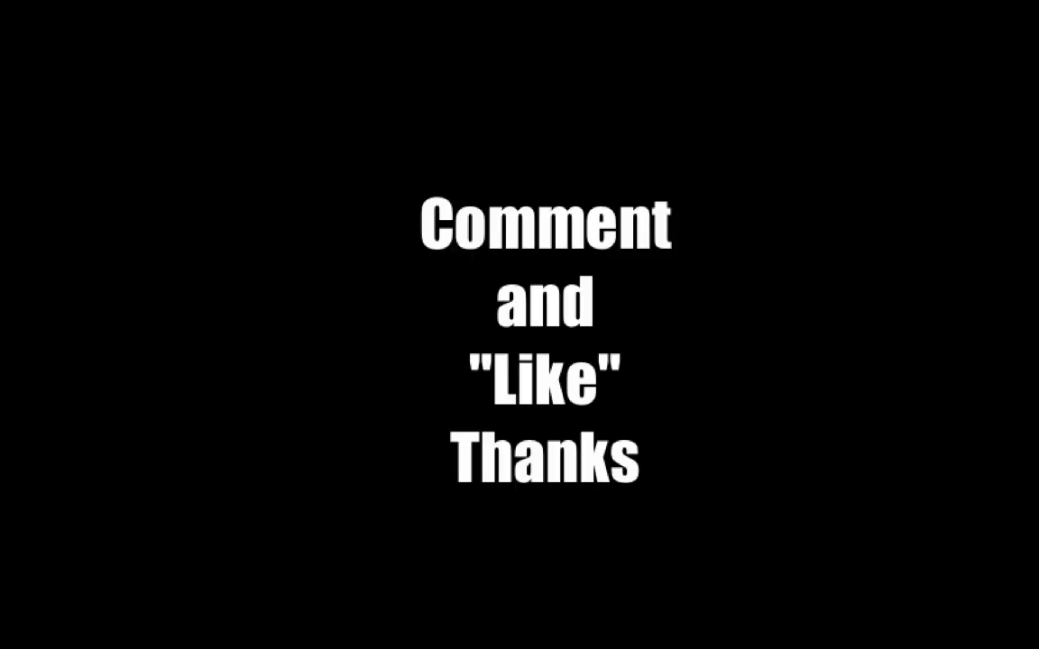